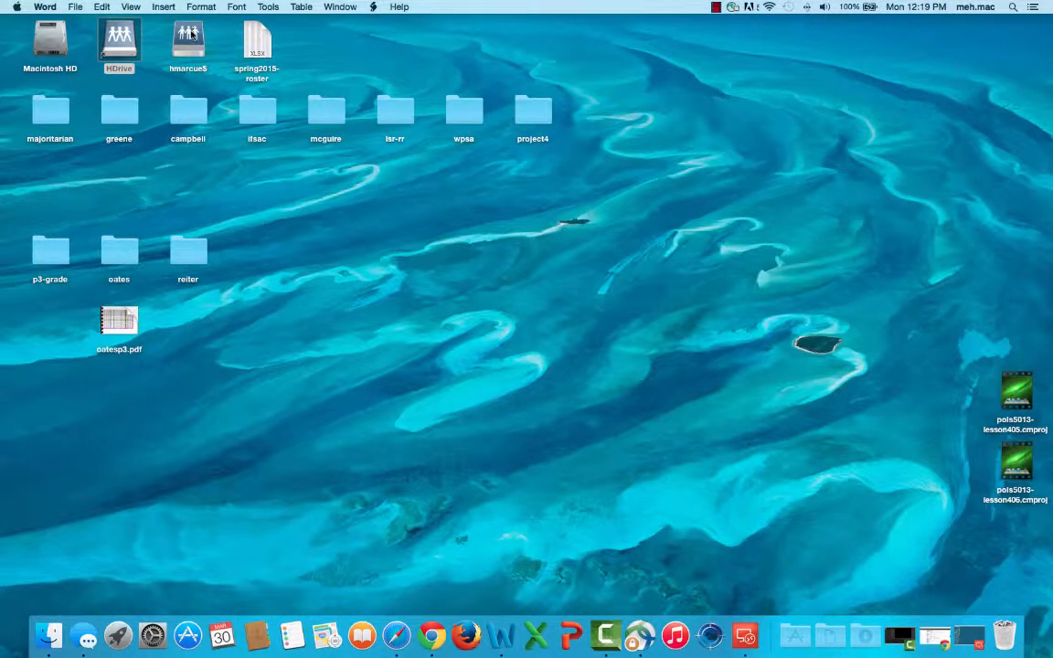
Check the files in the pols5013 > project4 folder on the personal network drive, and close the Finder window
{"action": "double_click", "coordinate": [190, 35]}
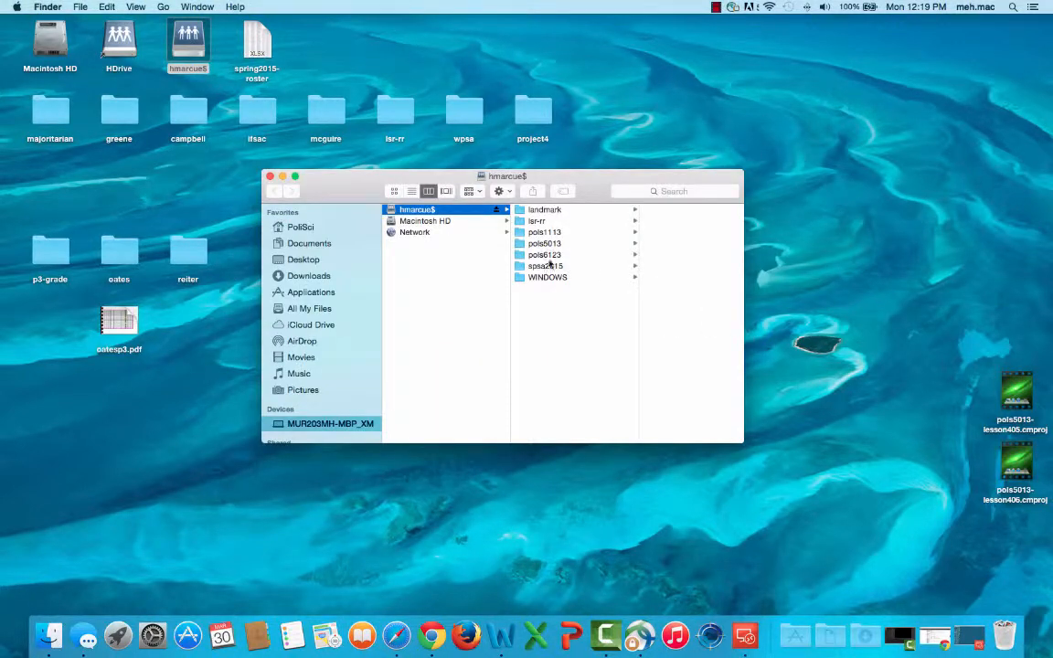
{"action": "left_click", "coordinate": [537, 247]}
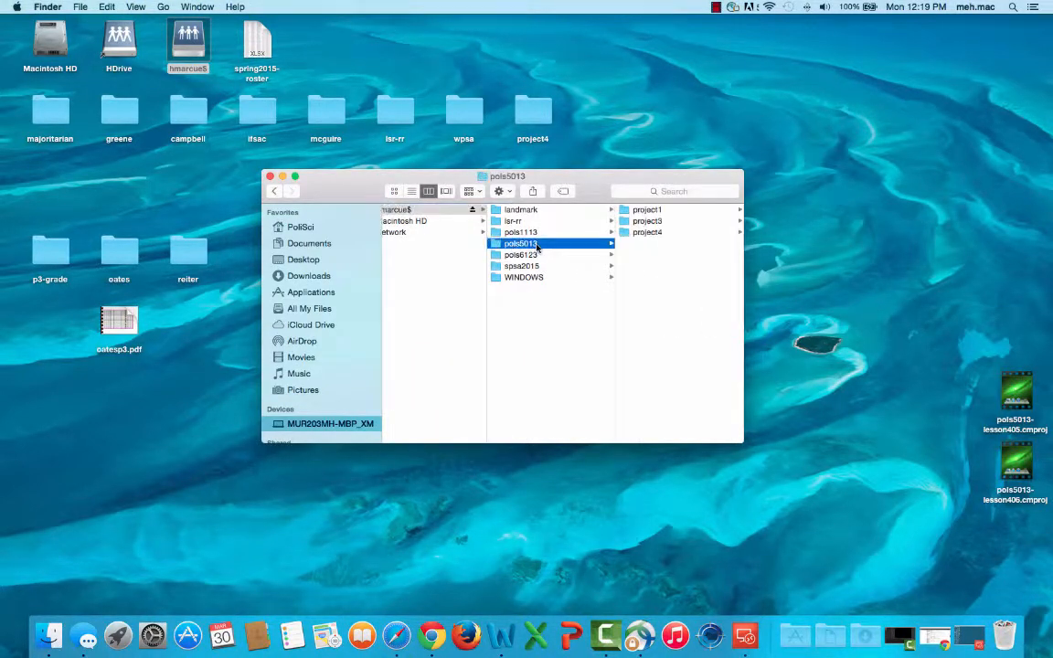
{"action": "left_click", "coordinate": [645, 234]}
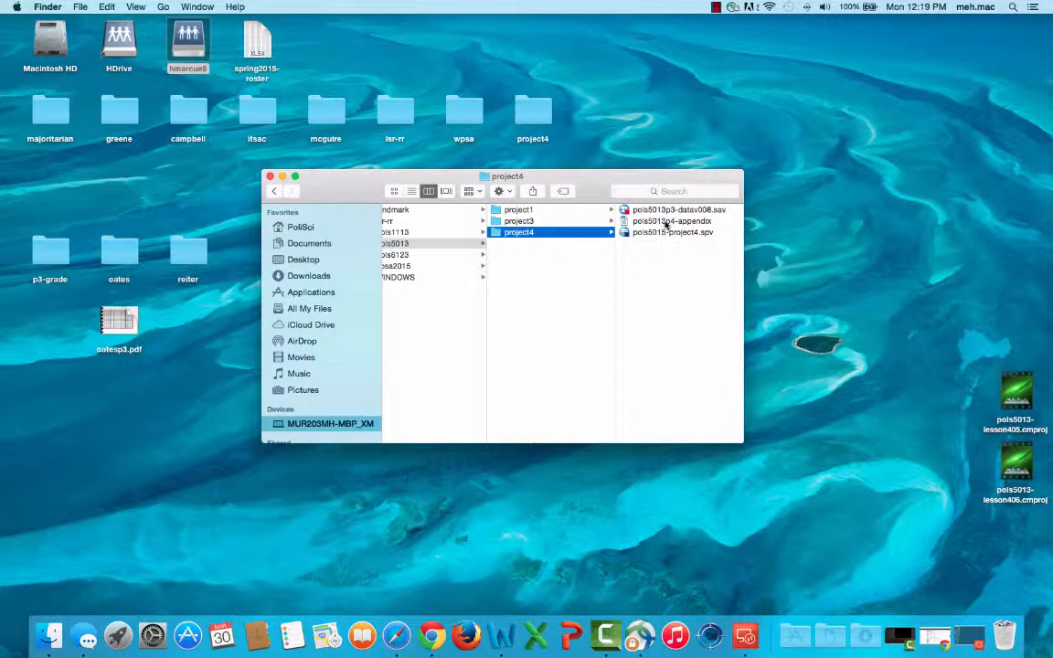
{"action": "left_click", "coordinate": [269, 177]}
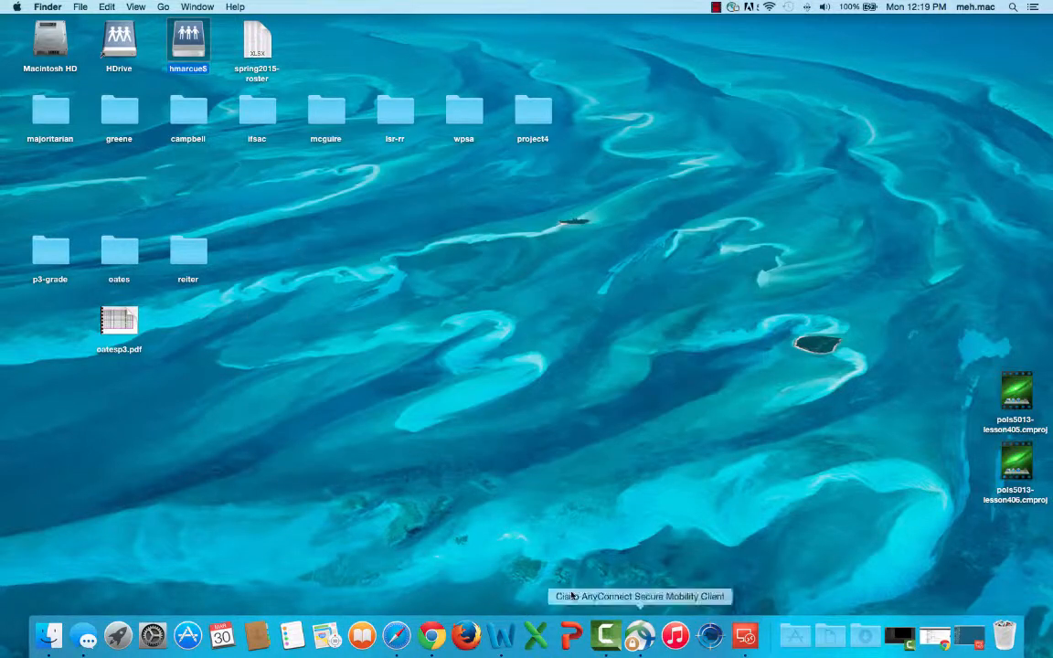
Switch to the OSU Virtual Lab remote desktop, open the SPSS output pols5015-project4 from pols5013 > project4, and minimize the SPSS windows
{"action": "left_click", "coordinate": [969, 637]}
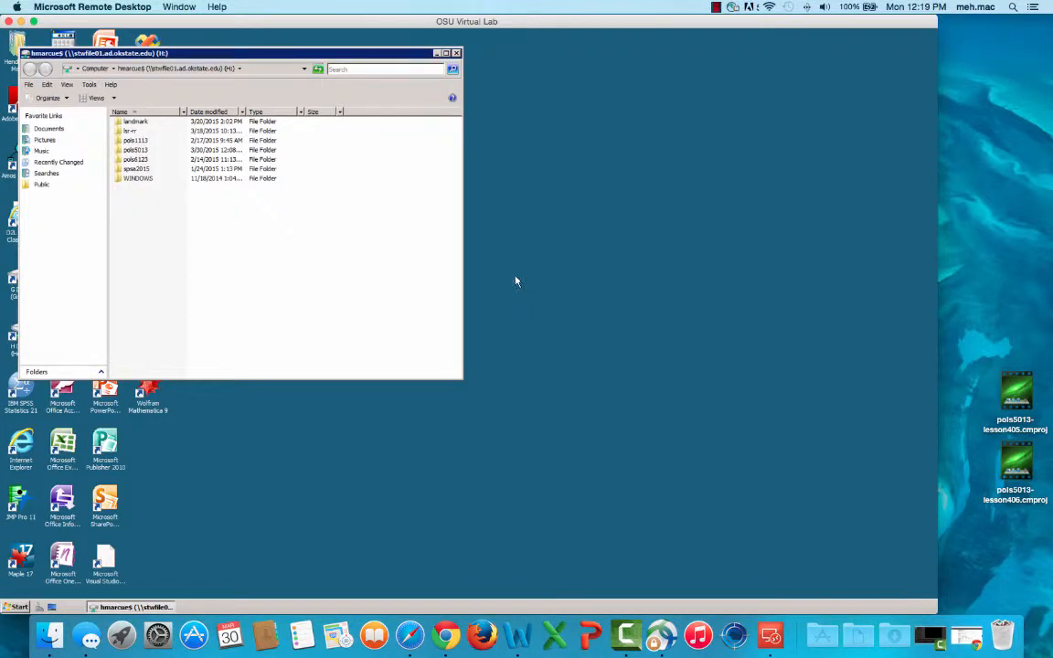
{"action": "double_click", "coordinate": [137, 150]}
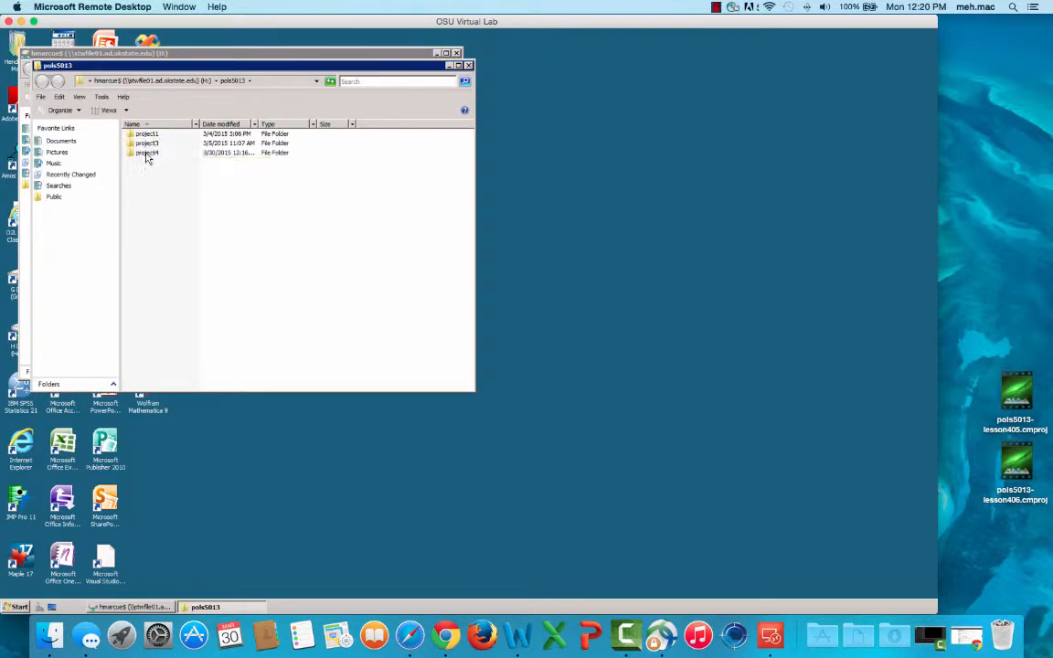
{"action": "double_click", "coordinate": [146, 153]}
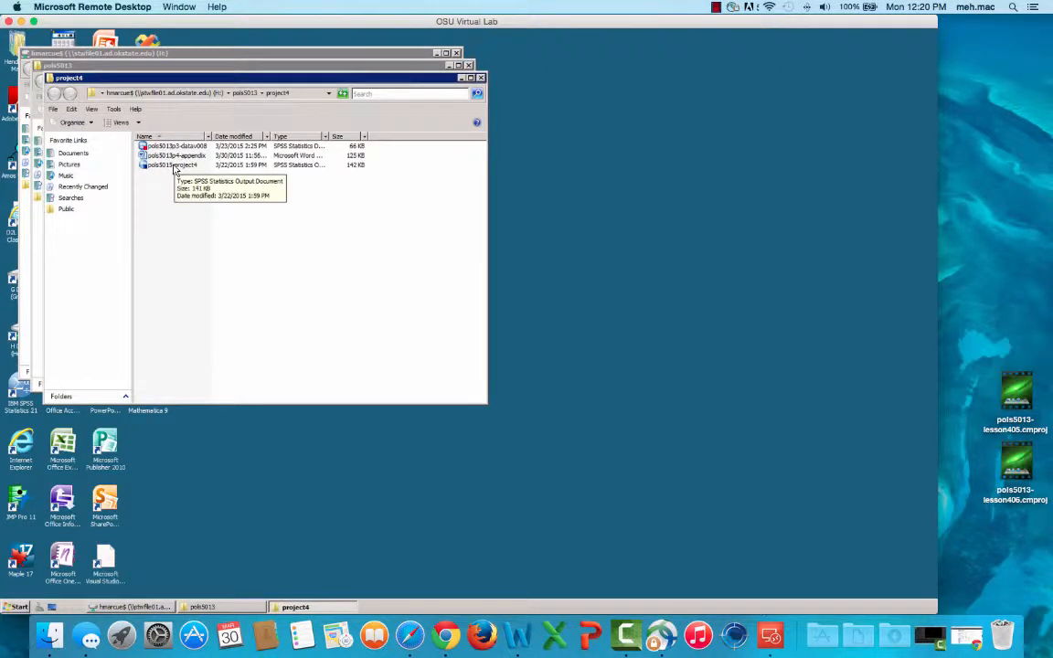
{"action": "double_click", "coordinate": [174, 166]}
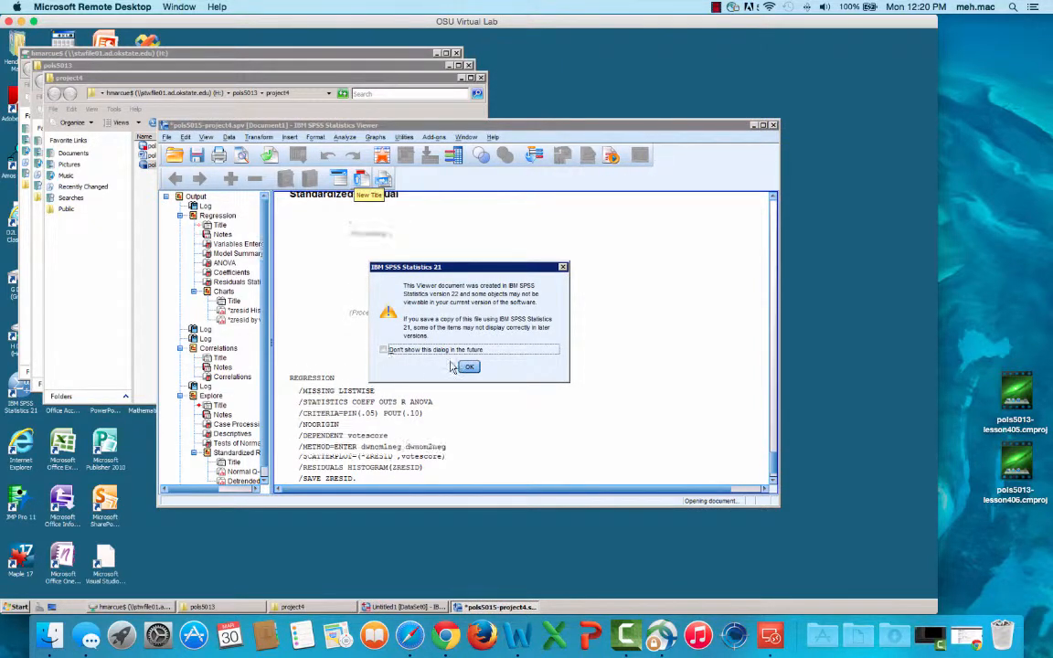
{"action": "left_click", "coordinate": [466, 367]}
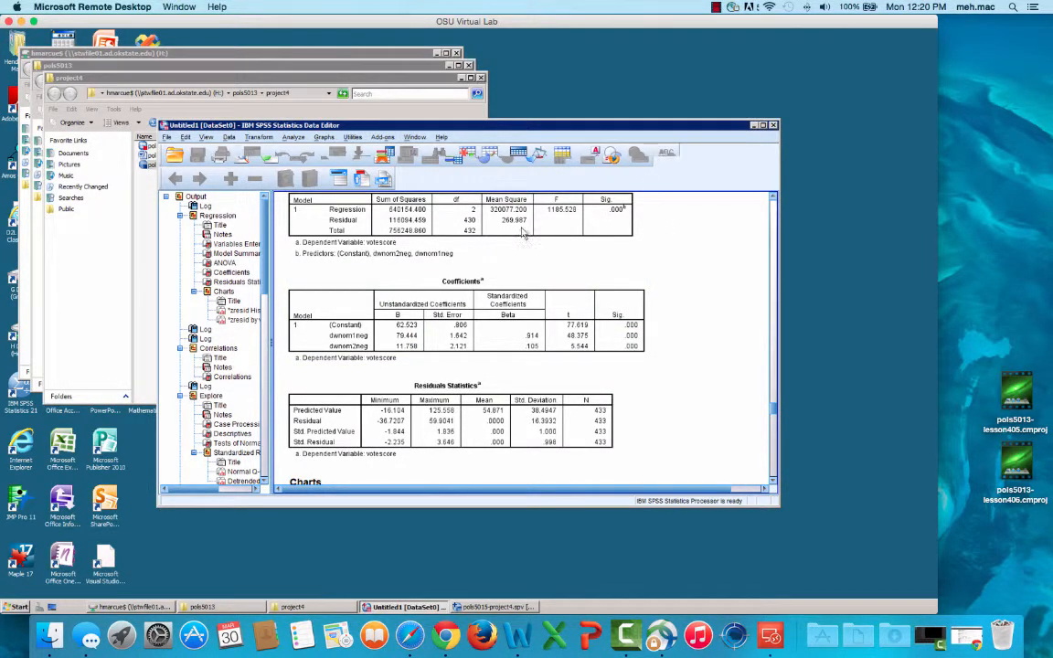
{"action": "left_click", "coordinate": [756, 125]}
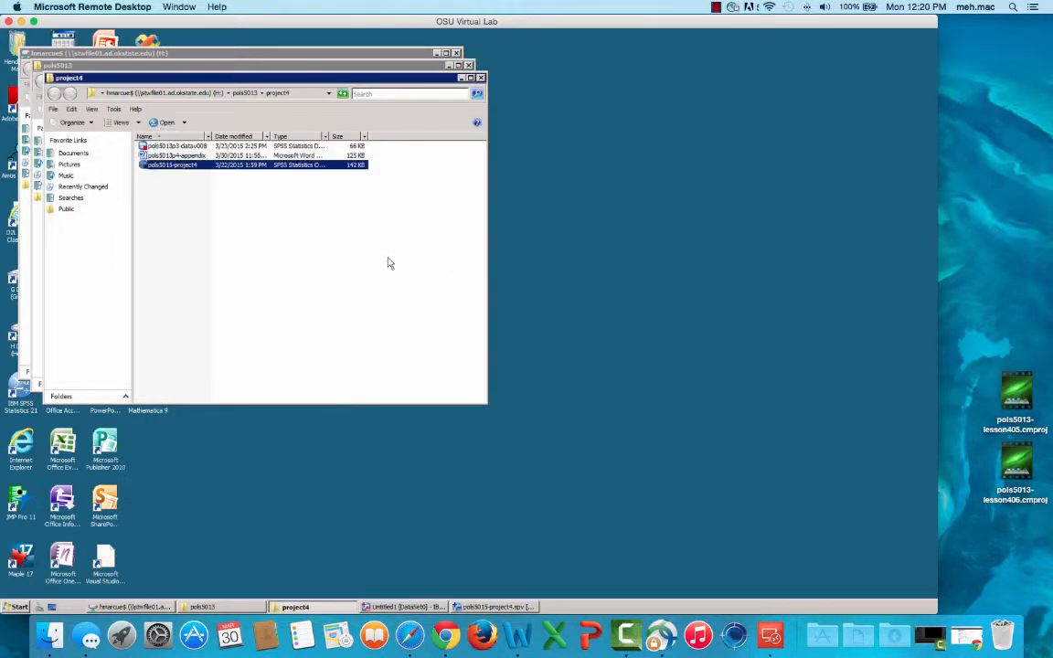
Open the Word document pols5013p4-appendix from the project4 folder and minimize it
{"action": "left_click", "coordinate": [196, 156]}
{"action": "double_click", "coordinate": [196, 157]}
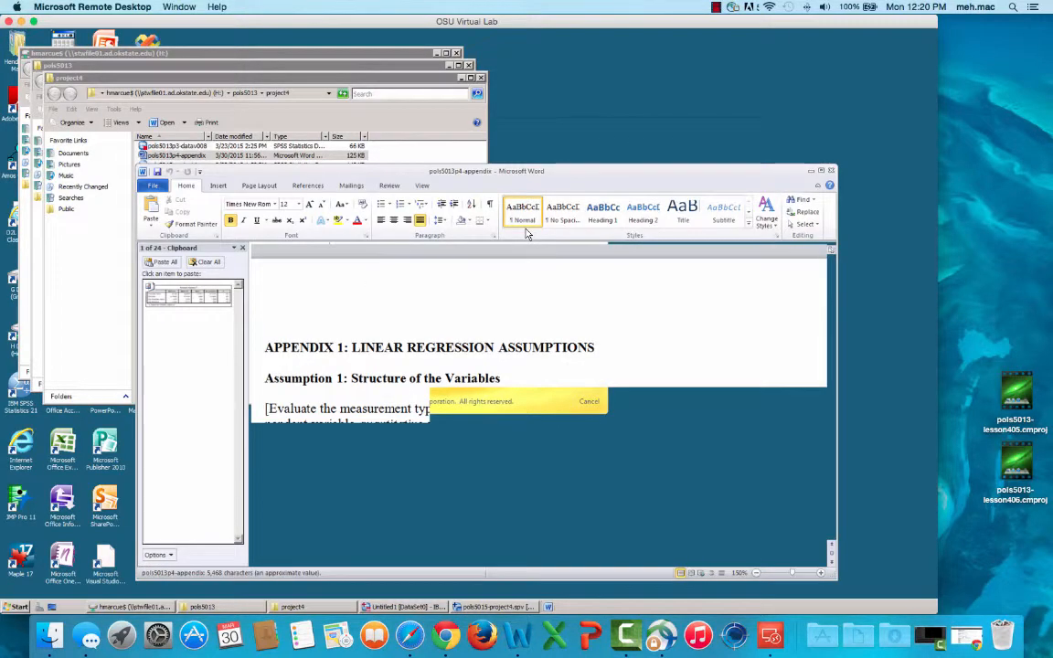
{"action": "left_click", "coordinate": [810, 171]}
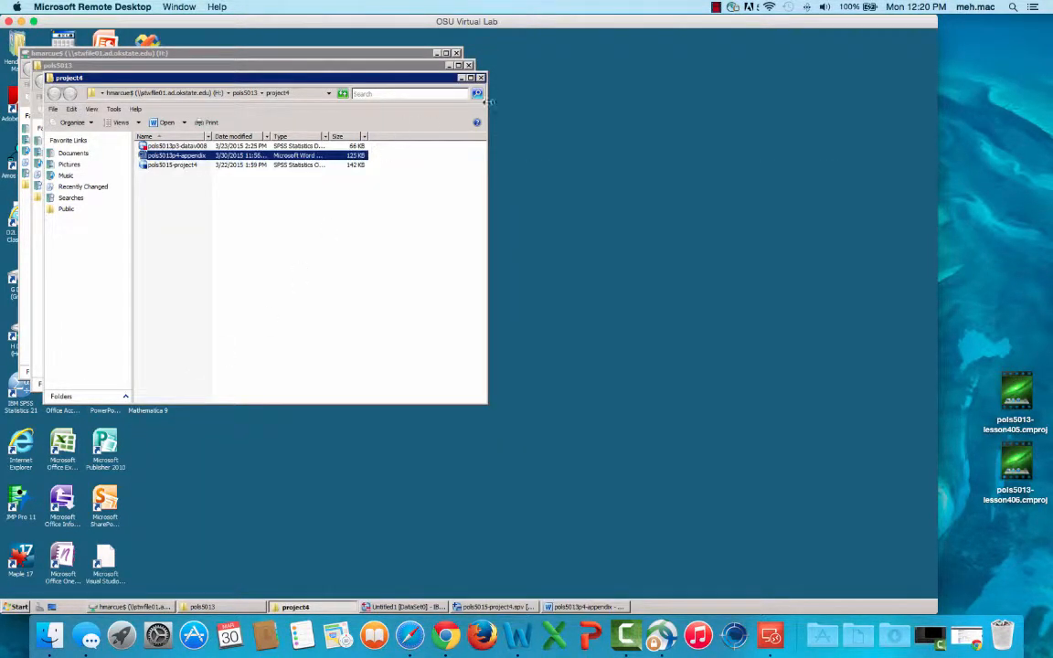
Close the project4, pols5013 and network drive folder windows
{"action": "left_click", "coordinate": [481, 82]}
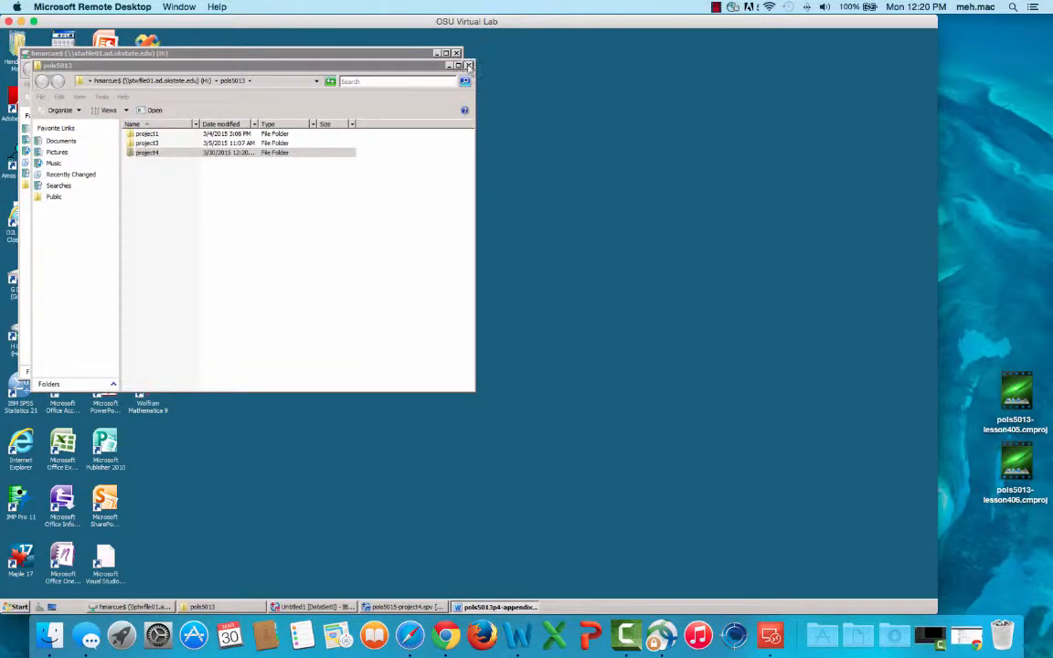
{"action": "left_click", "coordinate": [464, 64]}
{"action": "left_click", "coordinate": [457, 61]}
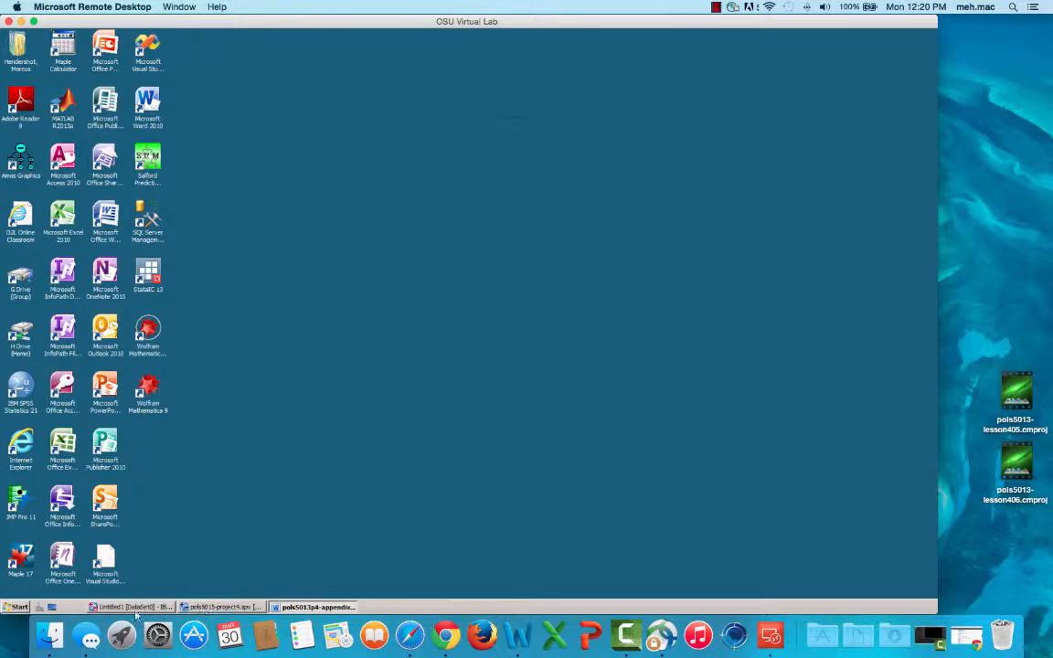
Restore the SPSS output and the Word appendix, and move the SPSS Viewer window toward the desktop's upper-left corner
{"action": "left_click", "coordinate": [203, 609]}
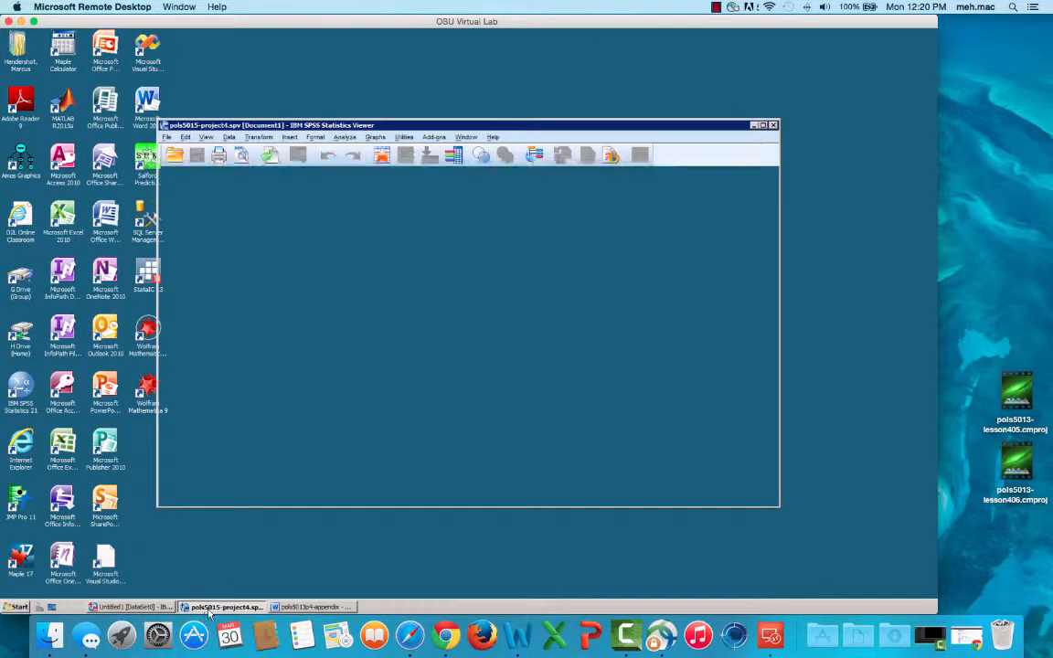
{"action": "left_click", "coordinate": [313, 610]}
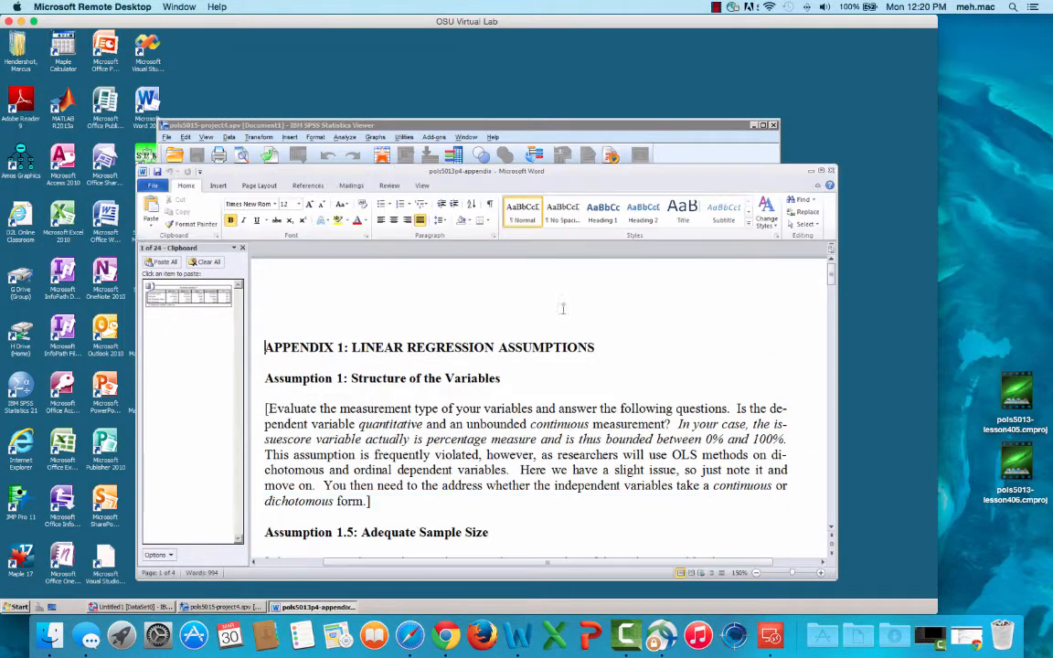
{"action": "left_click_drag", "start_coordinate": [678, 130], "coordinate": [526, 41]}
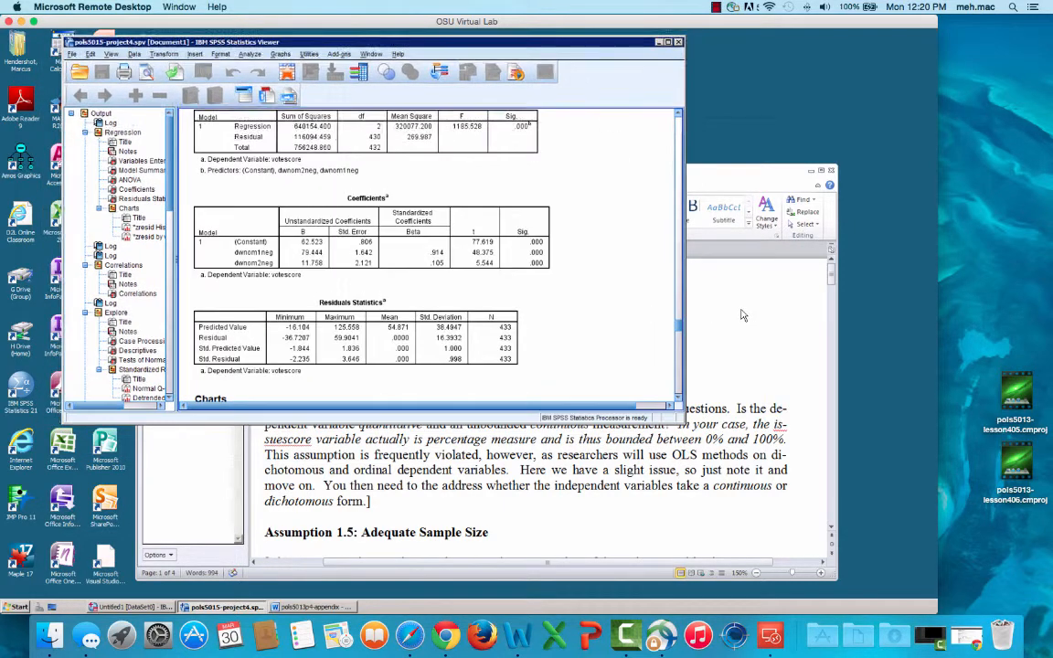
Bring the Word appendix to the front and close its Clipboard pane
{"action": "left_click", "coordinate": [741, 311]}
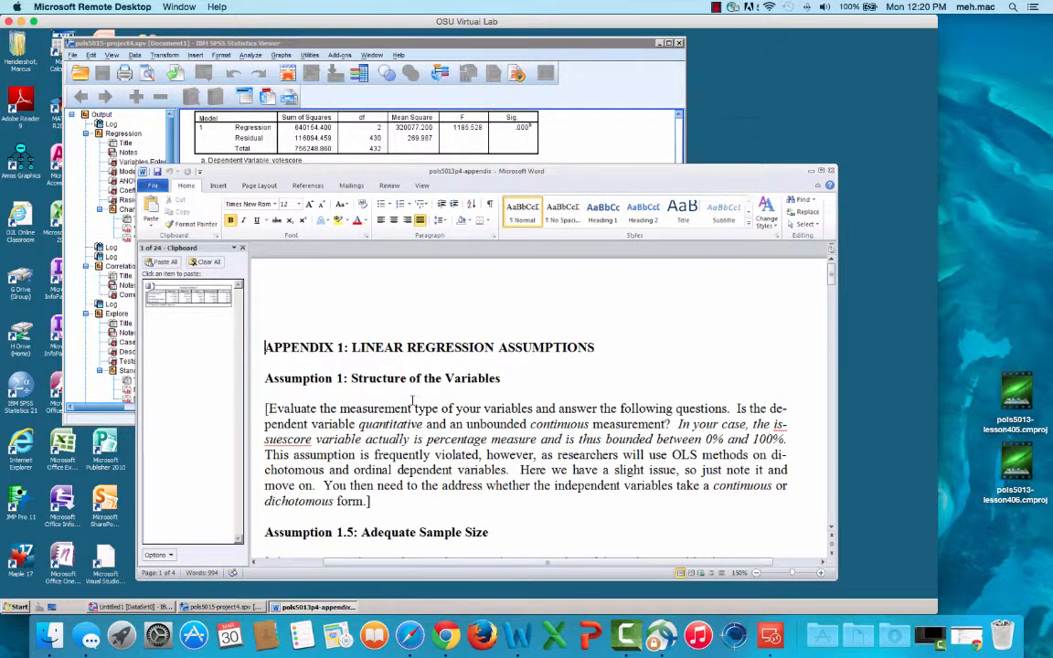
{"action": "scroll", "coordinate": [423, 387], "scroll_direction": "down", "scroll_amount": 2}
{"action": "scroll", "coordinate": [423, 390], "scroll_direction": "down", "scroll_amount": 3}
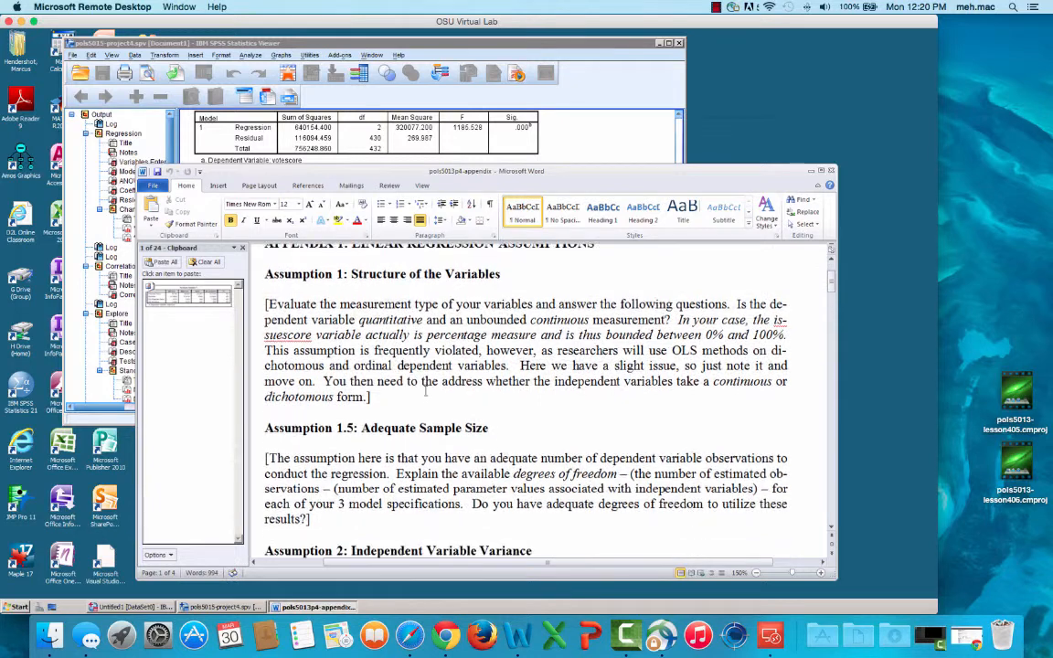
{"action": "left_click", "coordinate": [244, 250]}
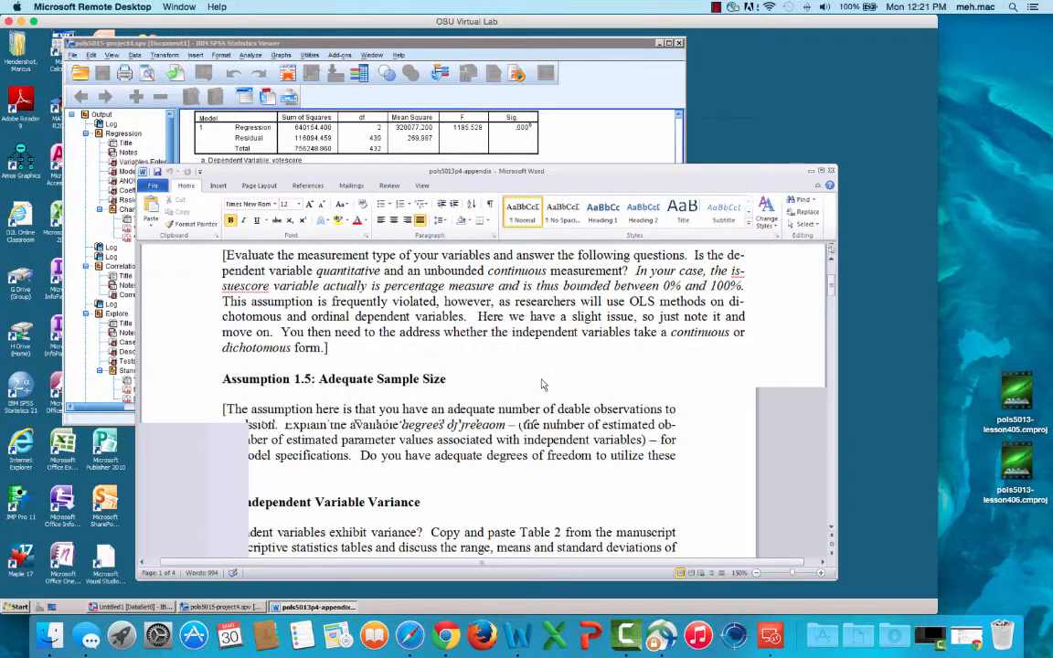
Review the appendix instructions from Assumption 1.5 through Assumption 4, including the descriptive statistics and correlation tables
{"action": "scroll", "coordinate": [541, 379], "scroll_direction": "down", "scroll_amount": 1}
{"action": "scroll", "coordinate": [540, 379], "scroll_direction": "down", "scroll_amount": 5}
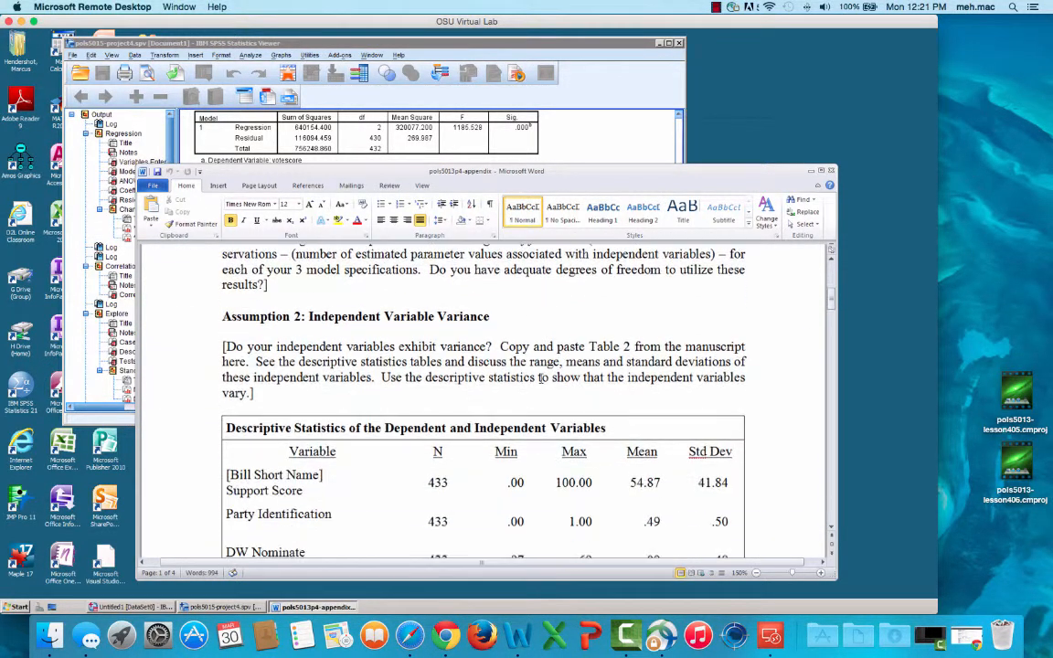
{"action": "scroll", "coordinate": [539, 380], "scroll_direction": "down", "scroll_amount": 1}
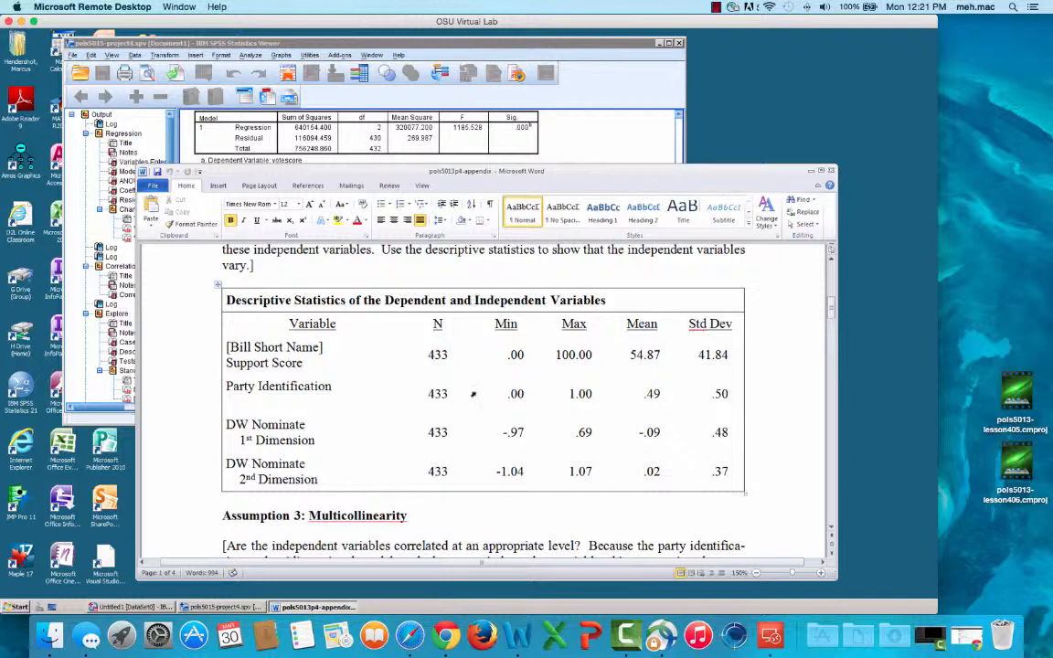
{"action": "scroll", "coordinate": [473, 394], "scroll_direction": "down", "scroll_amount": 5}
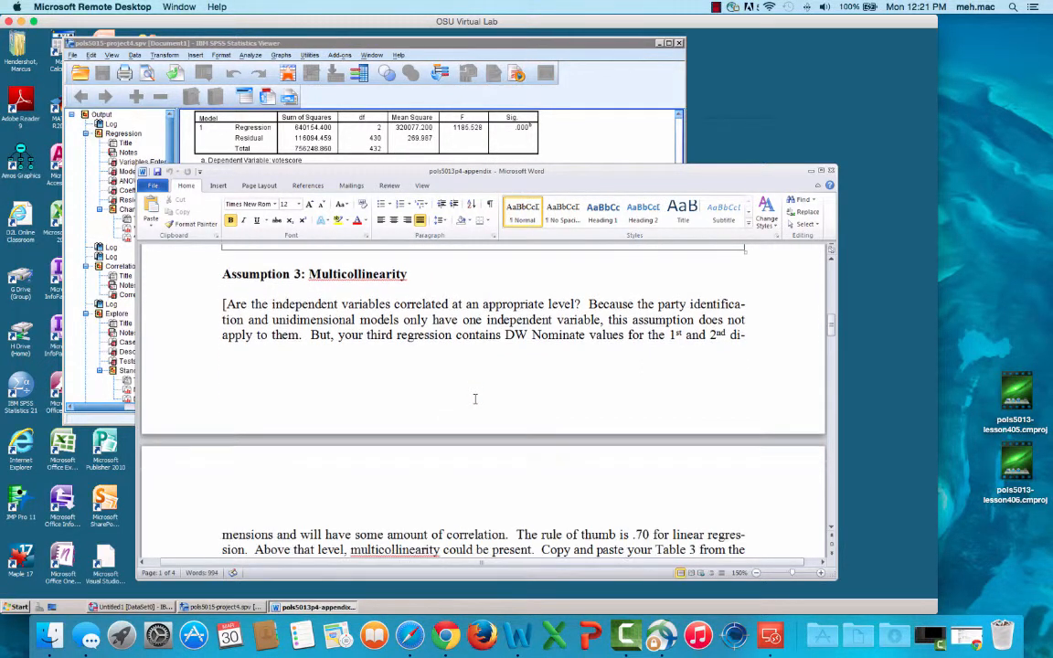
{"action": "scroll", "coordinate": [475, 398], "scroll_direction": "down", "scroll_amount": 1}
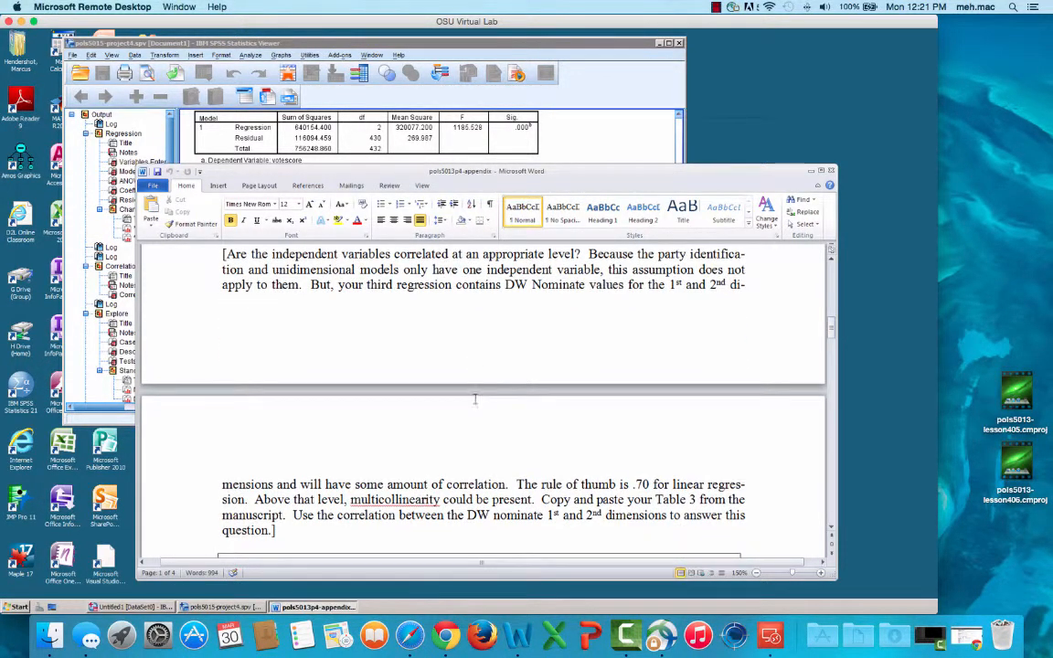
{"action": "scroll", "coordinate": [474, 398], "scroll_direction": "down", "scroll_amount": 8}
{"action": "scroll", "coordinate": [425, 274], "scroll_direction": "down", "scroll_amount": 2}
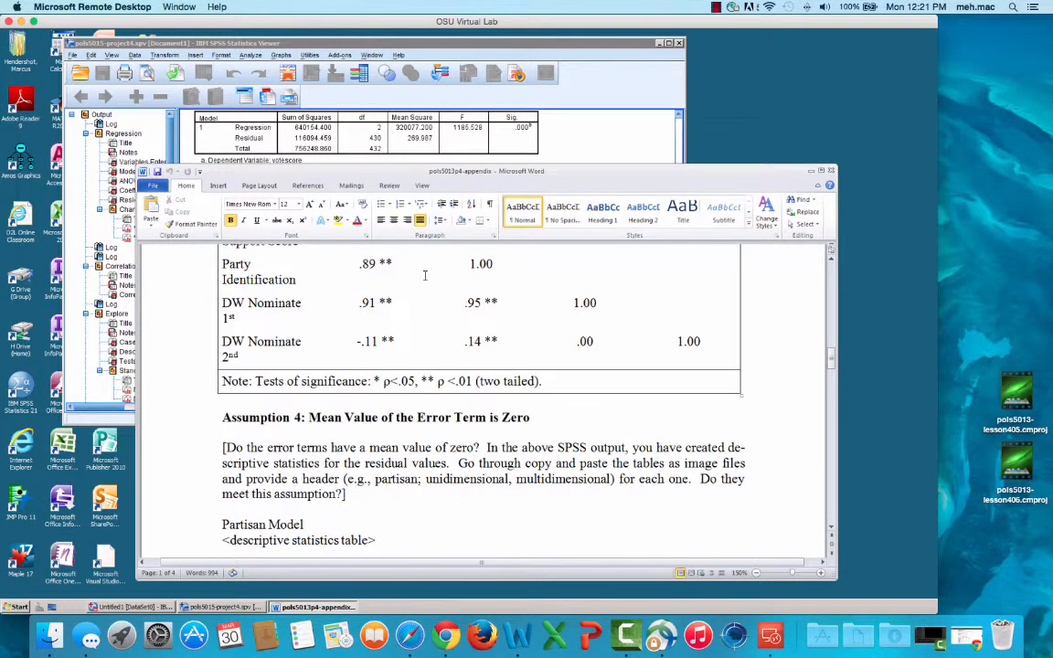
{"action": "scroll", "coordinate": [424, 274], "scroll_direction": "down", "scroll_amount": 3}
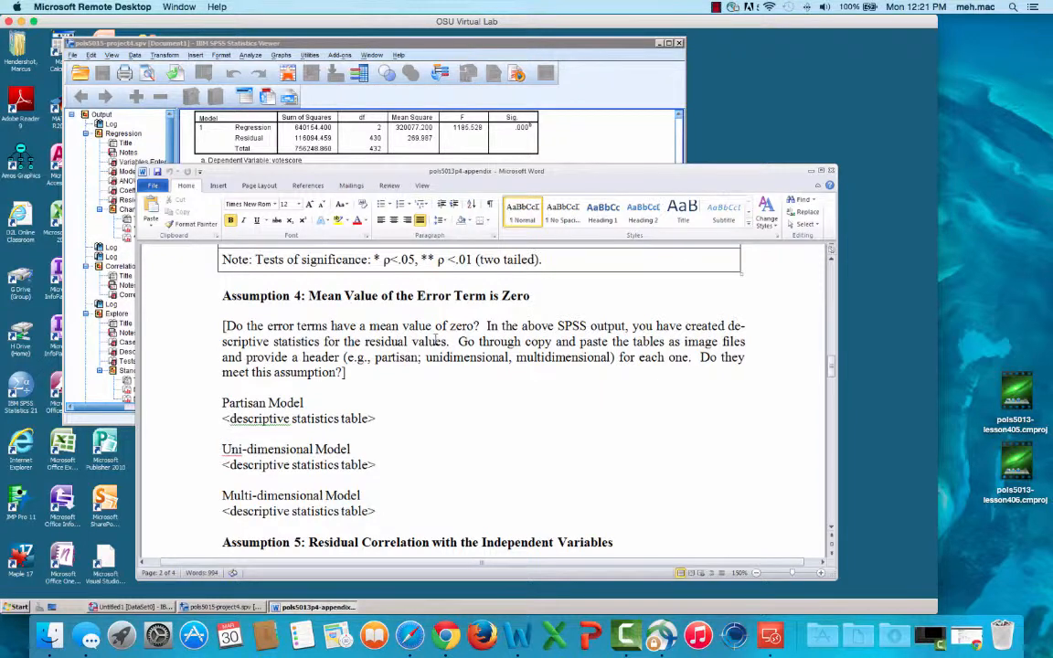
Bring the SPSS Viewer to the front and enlarge its window to show more of the output
{"action": "left_click", "coordinate": [514, 124]}
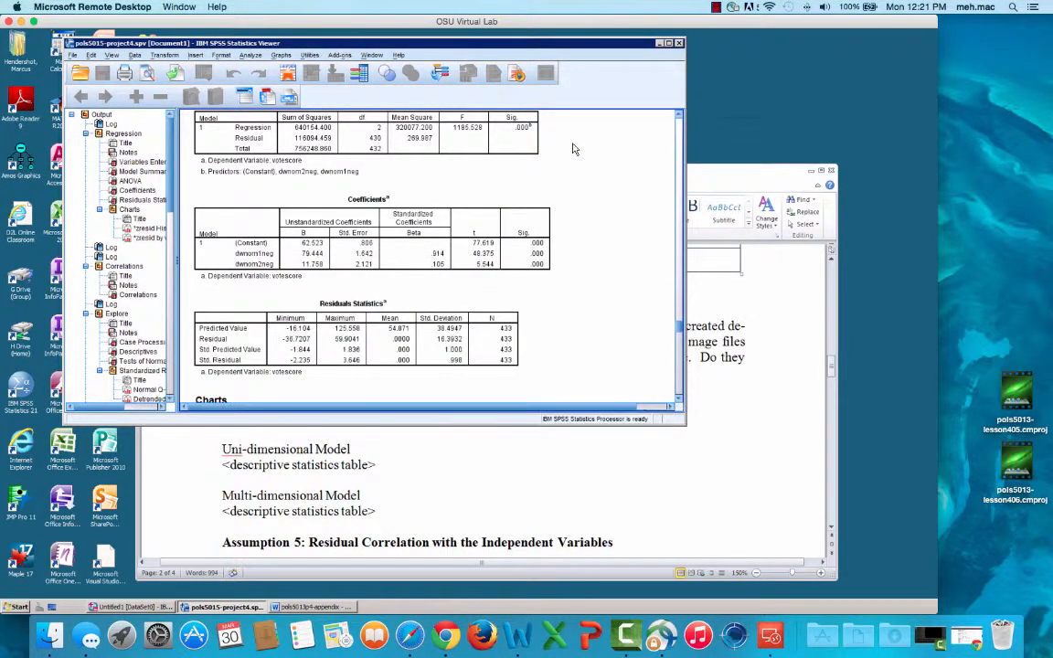
{"action": "scroll", "coordinate": [580, 236], "scroll_direction": "up", "scroll_amount": 5}
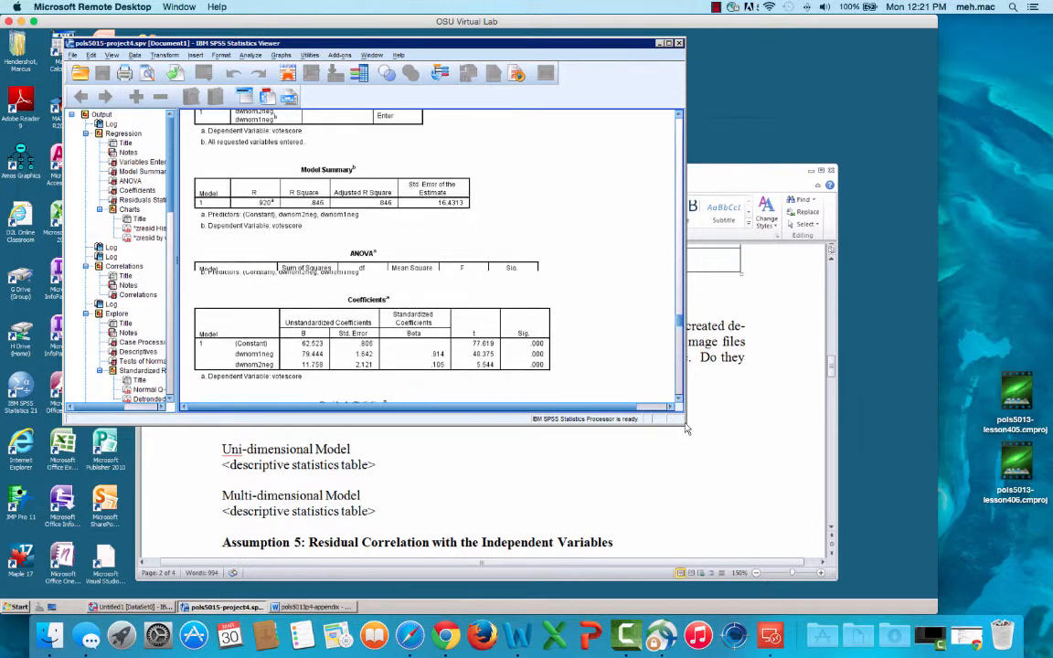
{"action": "left_click_drag", "start_coordinate": [682, 423], "coordinate": [758, 487]}
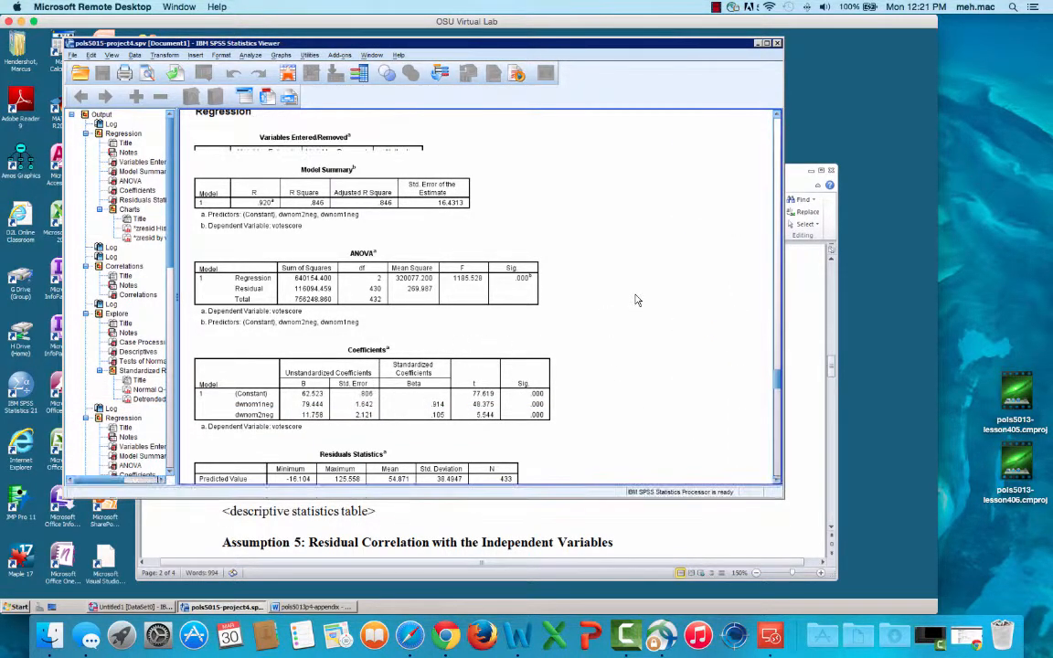
Look through the SPSS output for the Residuals Statistics table of the regression with partyid as predictor
{"action": "scroll", "coordinate": [704, 311], "scroll_direction": "down", "scroll_amount": 10}
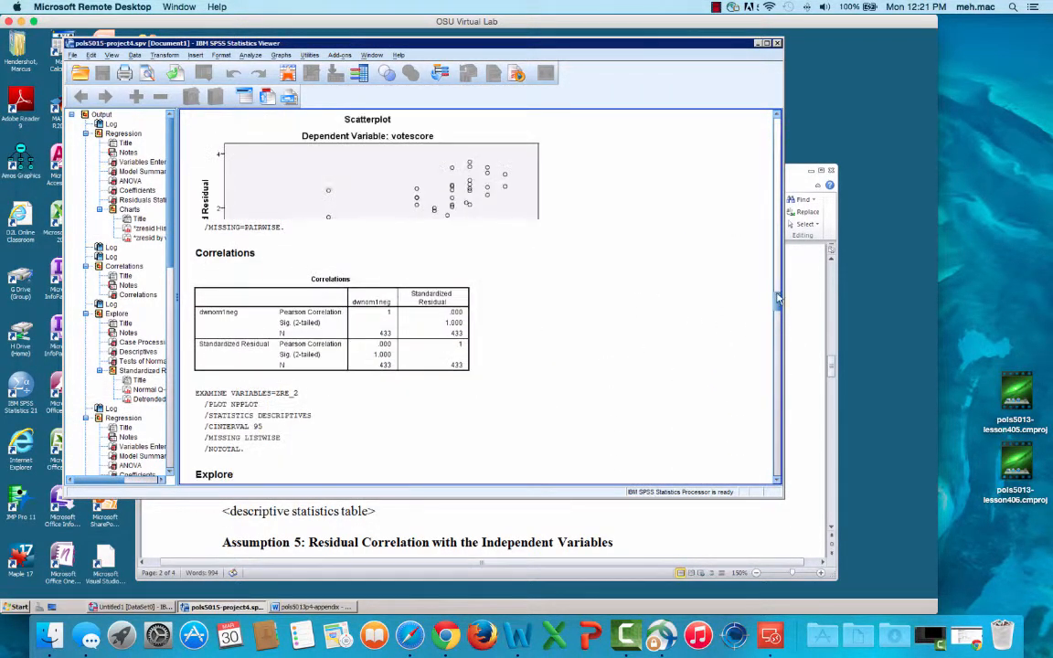
{"action": "scroll", "coordinate": [778, 294], "scroll_direction": "up", "scroll_amount": 4}
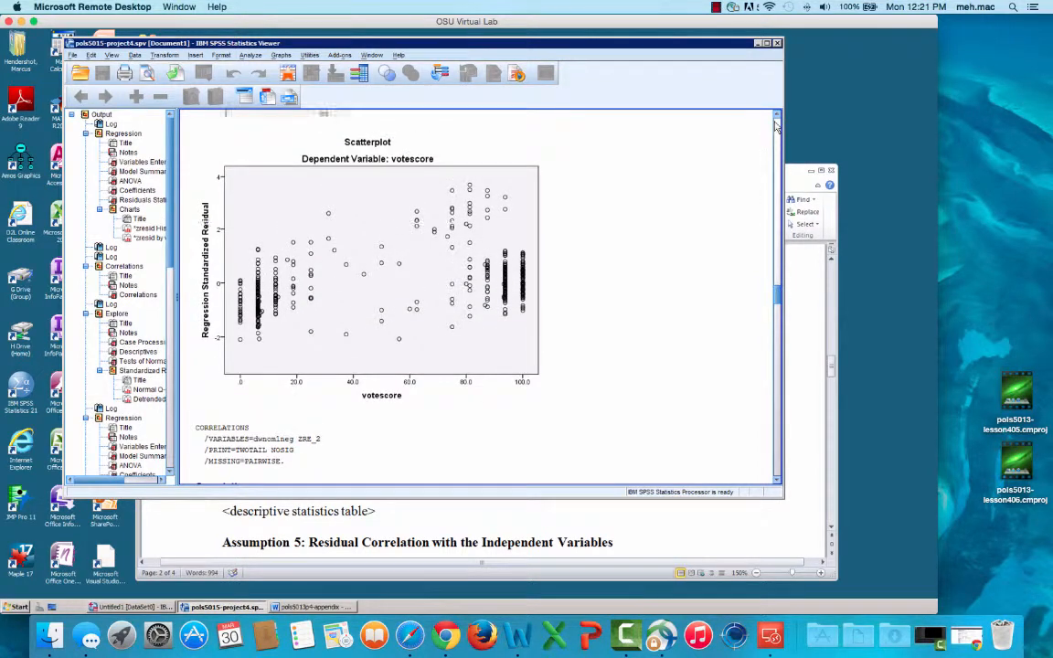
{"action": "scroll", "coordinate": [778, 131], "scroll_direction": "up", "scroll_amount": 6}
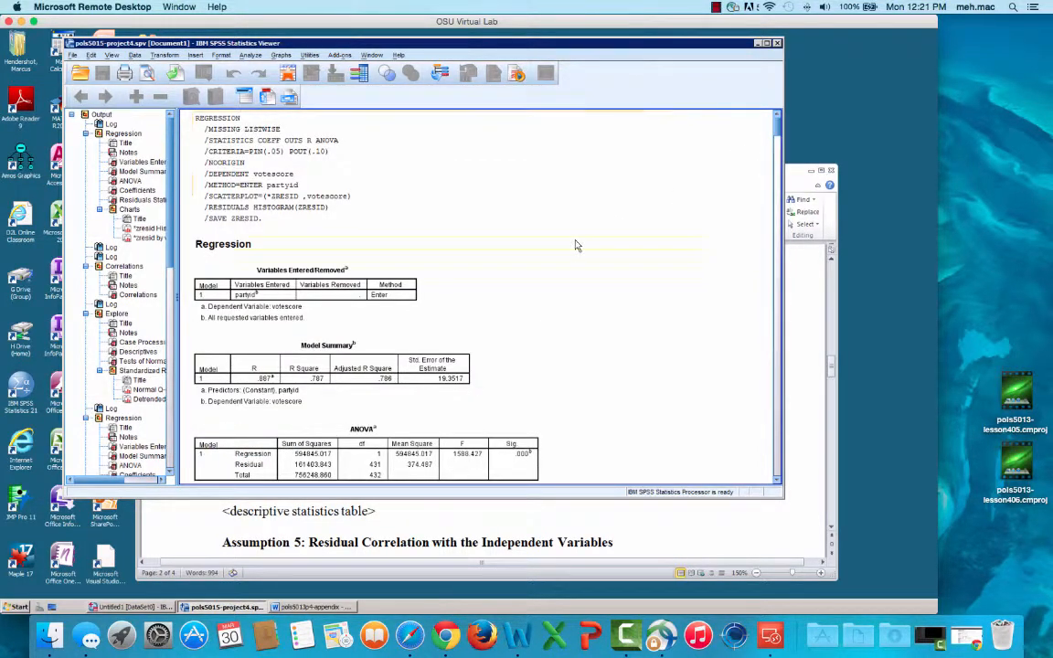
{"action": "scroll", "coordinate": [631, 345], "scroll_direction": "down", "scroll_amount": 2}
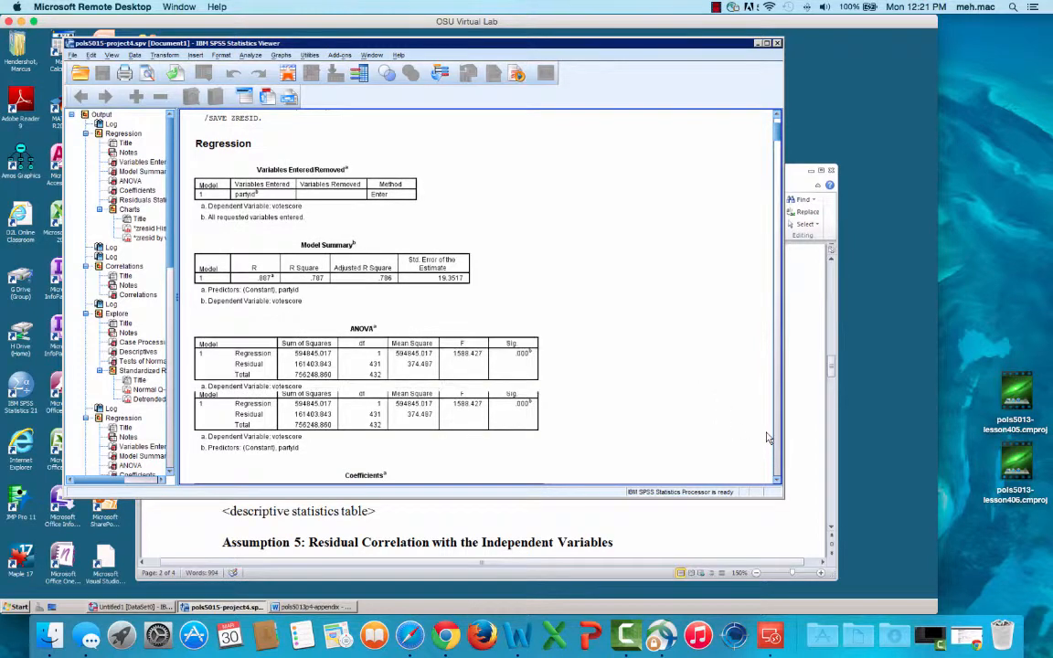
{"action": "scroll", "coordinate": [779, 440], "scroll_direction": "down", "scroll_amount": 8}
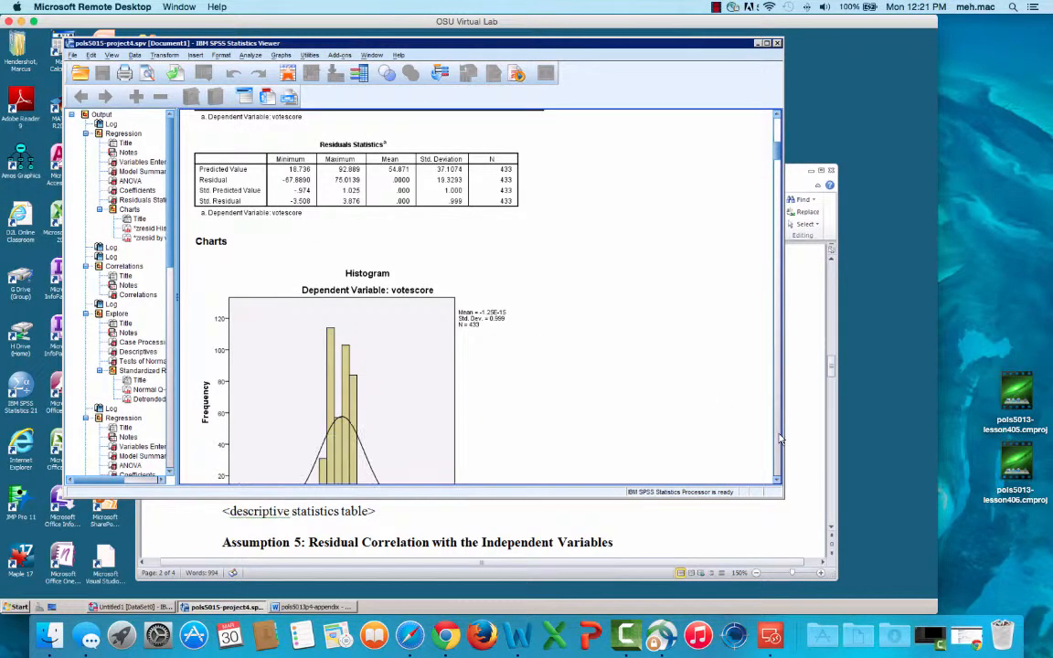
{"action": "scroll", "coordinate": [700, 126], "scroll_direction": "up", "scroll_amount": 5}
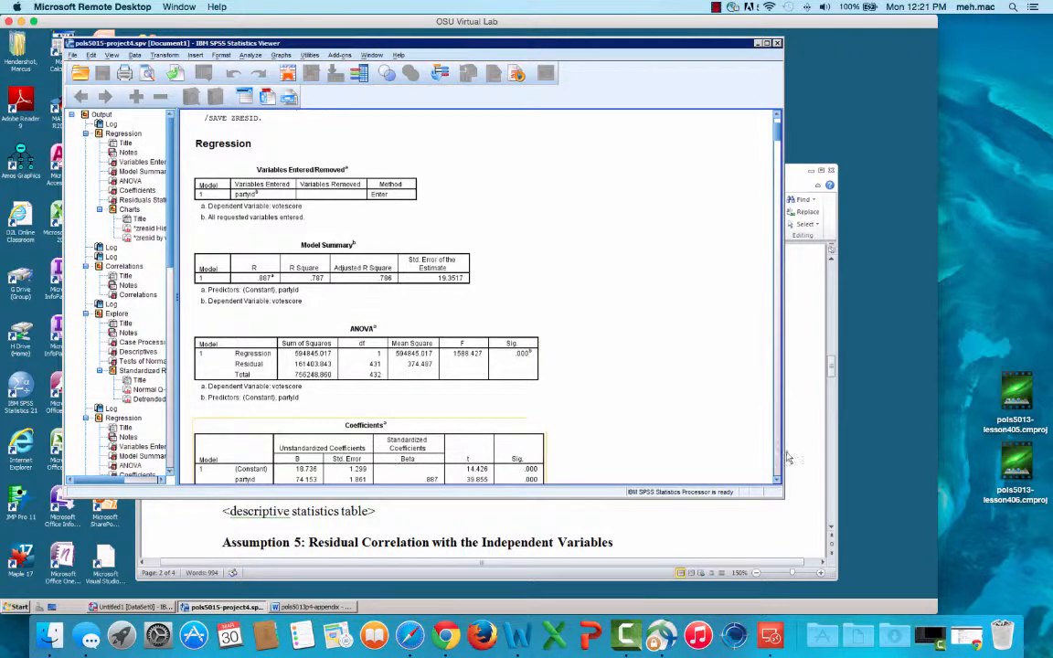
{"action": "scroll", "coordinate": [776, 485], "scroll_direction": "down", "scroll_amount": 3}
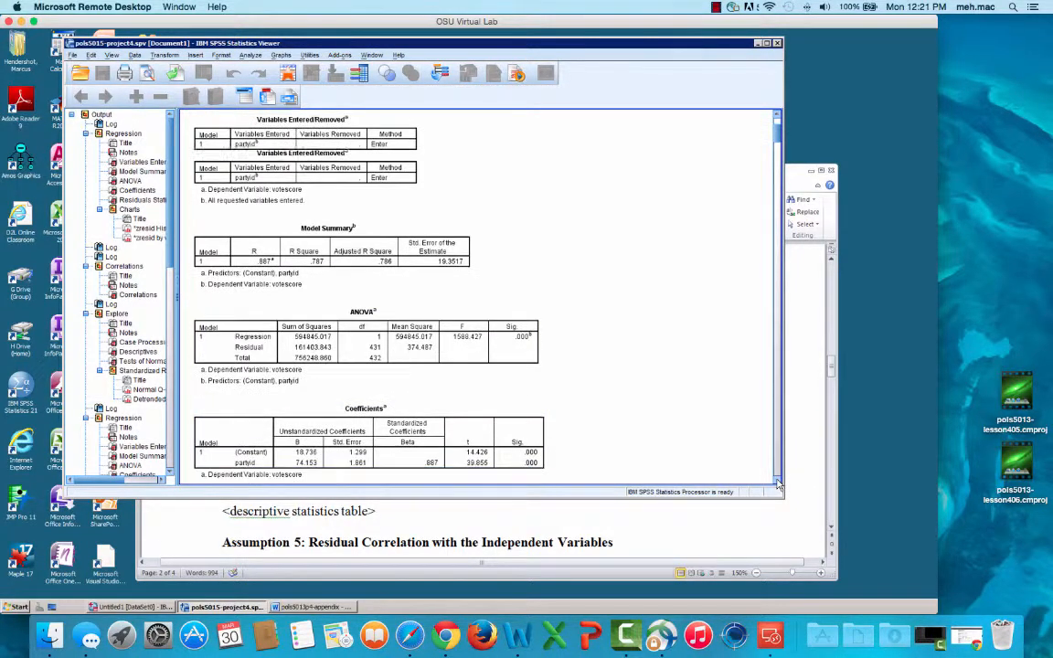
{"action": "scroll", "coordinate": [777, 484], "scroll_direction": "down", "scroll_amount": 2}
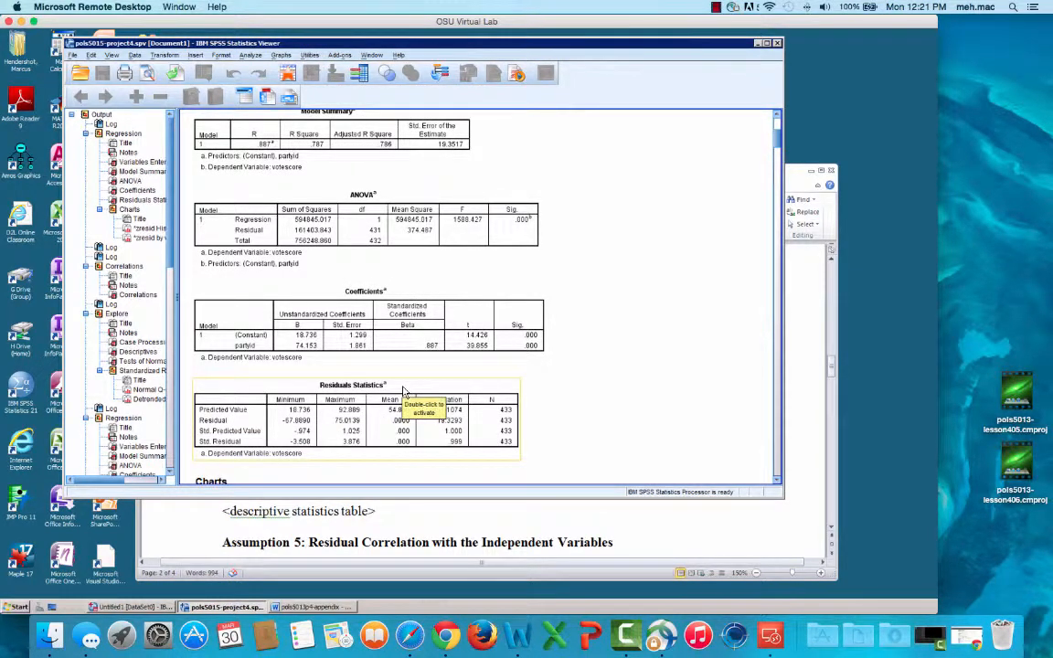
Copy the partyid regression's Residuals Statistics table with Copy Special, using only the Metafile (WMF, EMF) format
{"action": "left_click", "coordinate": [403, 391]}
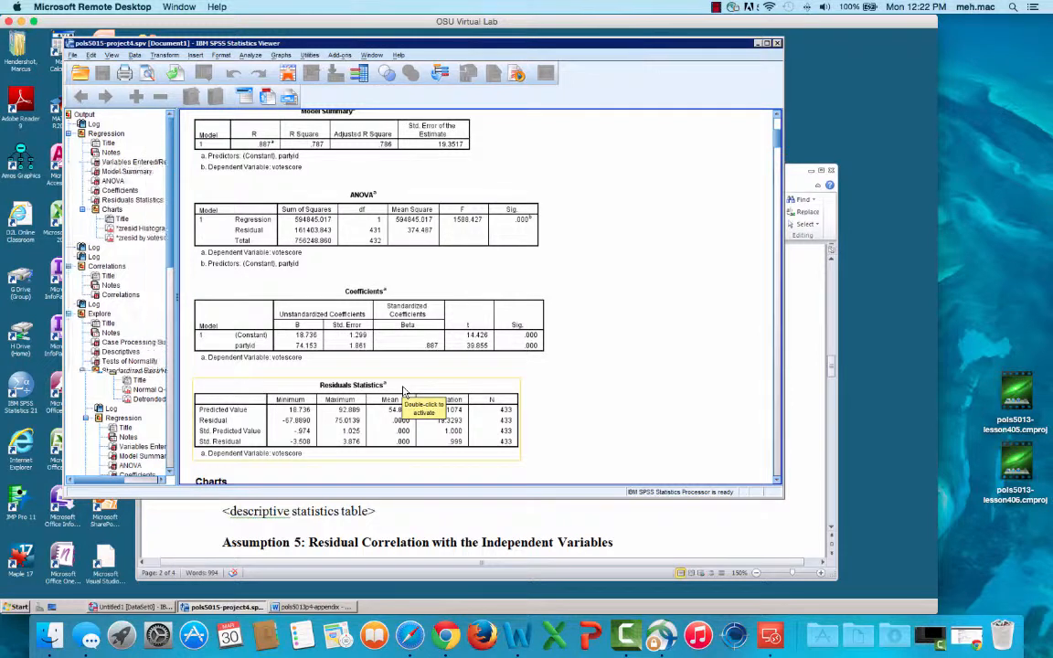
{"action": "right_click", "coordinate": [403, 391]}
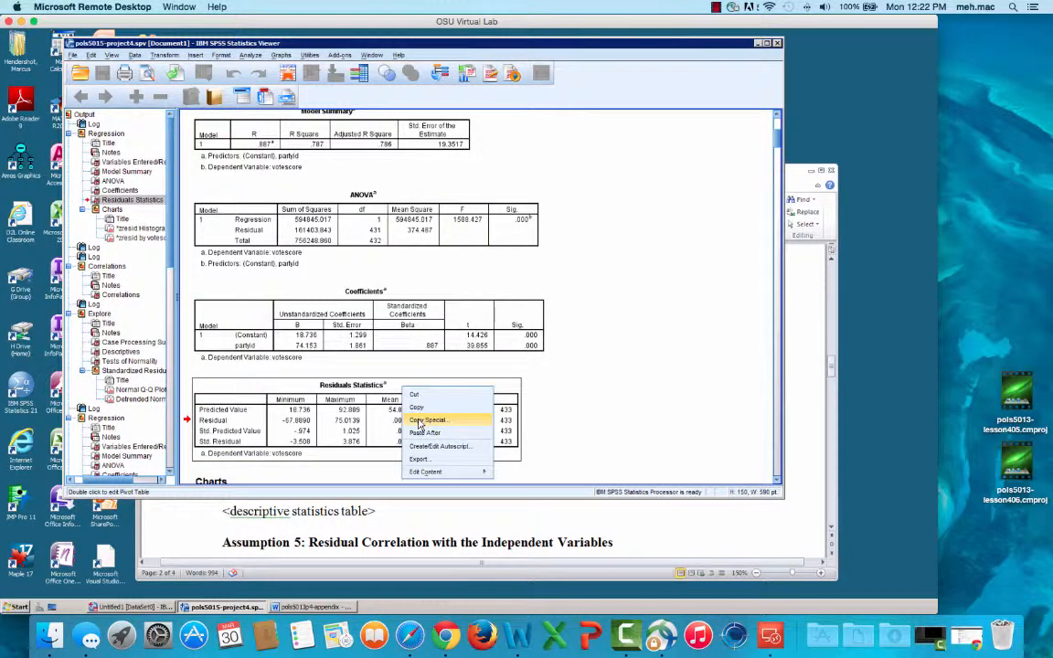
{"action": "left_click", "coordinate": [419, 421]}
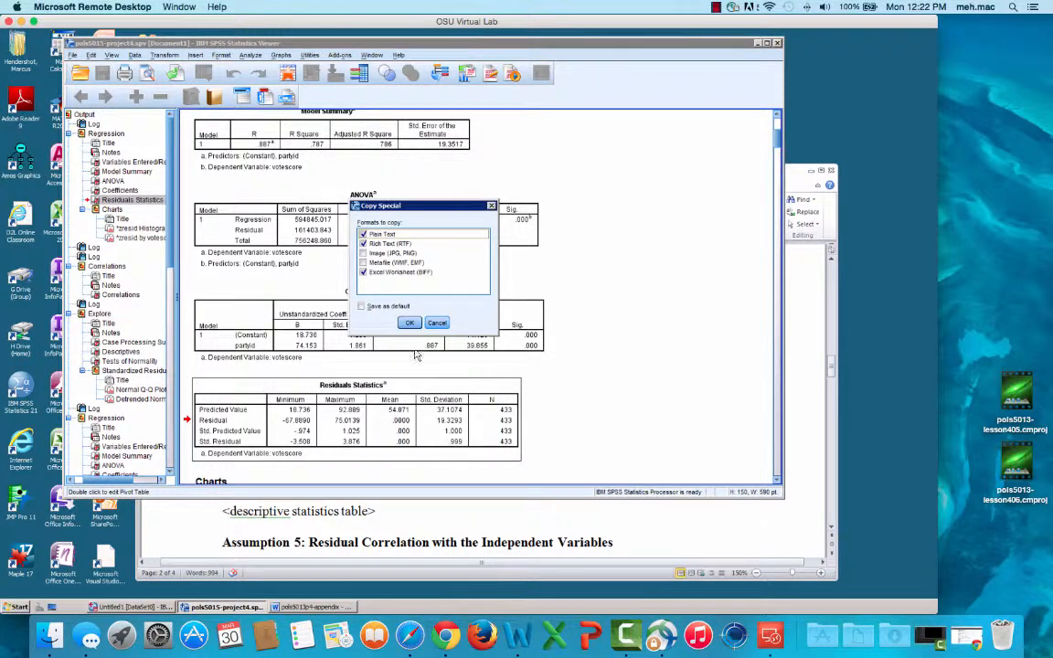
{"action": "left_click", "coordinate": [364, 234]}
{"action": "left_click", "coordinate": [363, 243]}
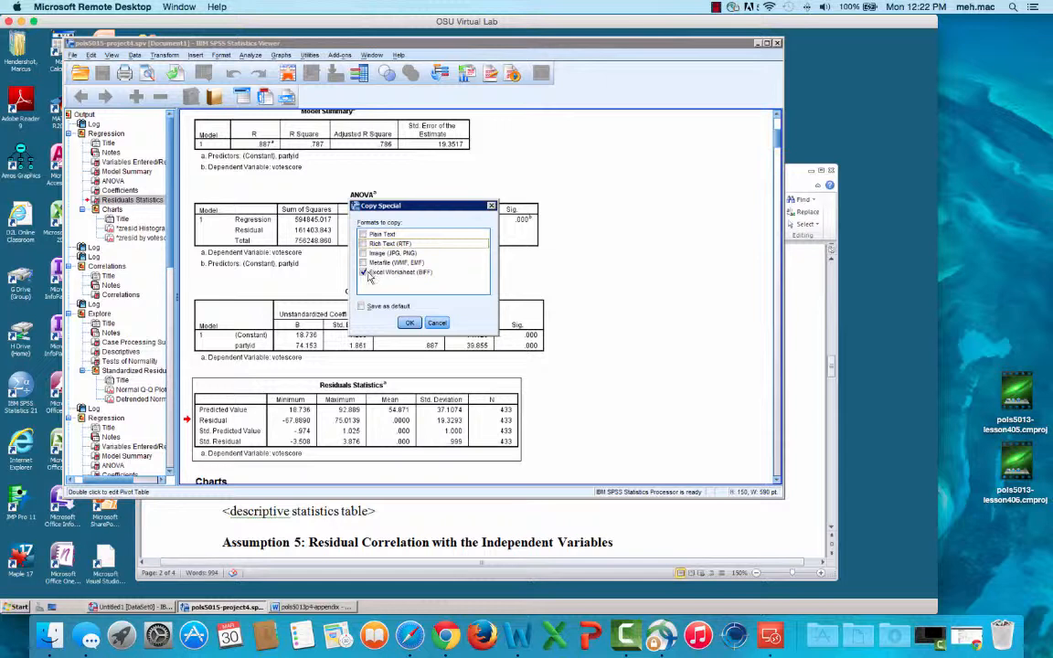
{"action": "left_click", "coordinate": [364, 272]}
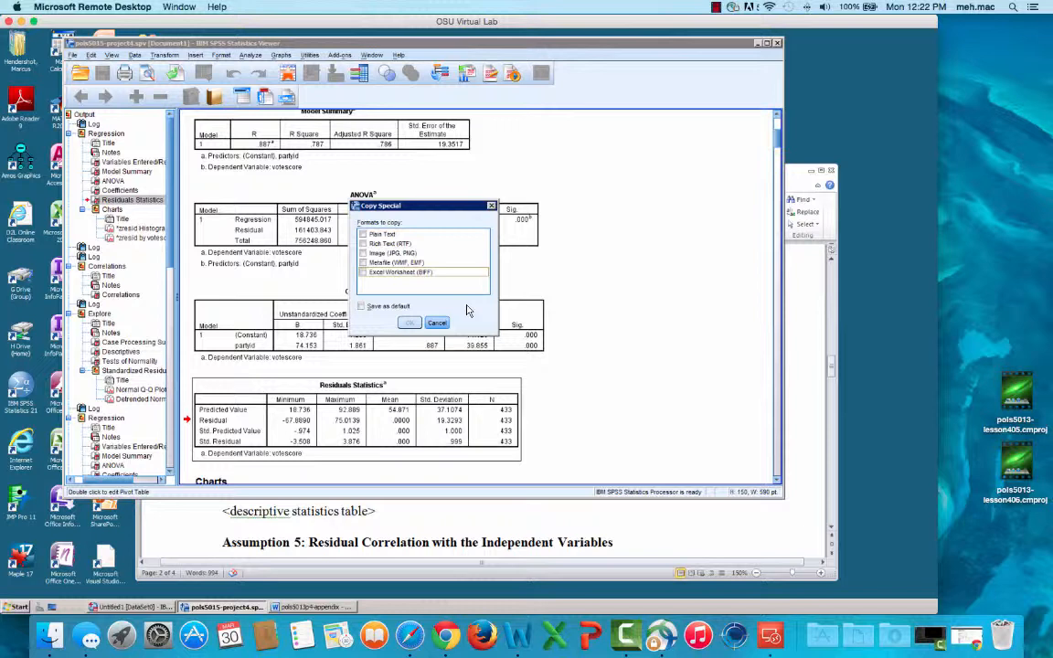
{"action": "left_click", "coordinate": [364, 264]}
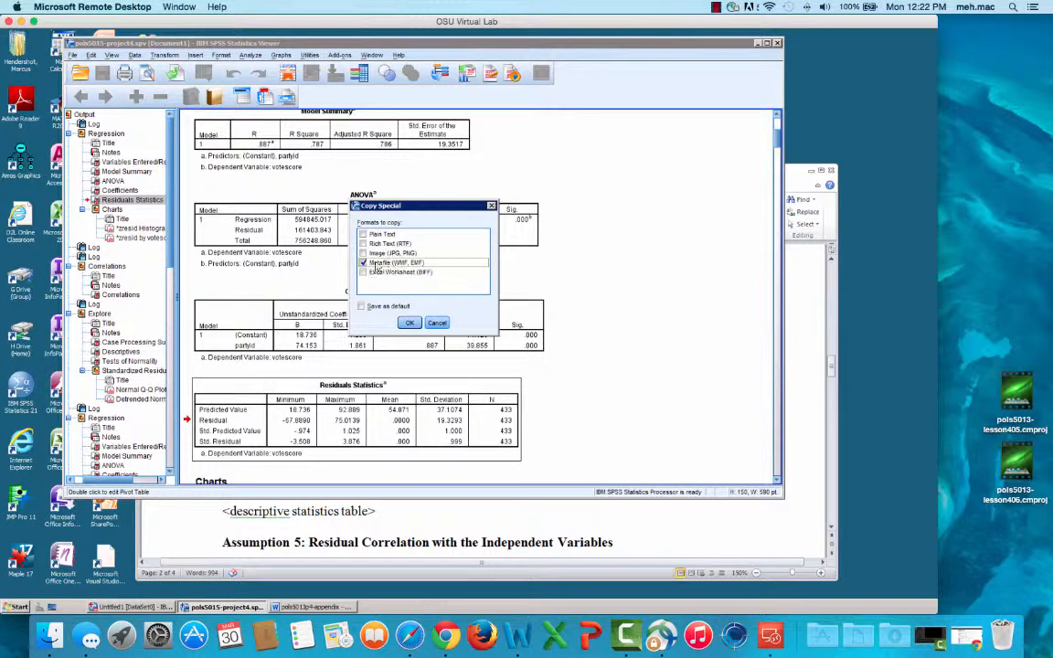
{"action": "left_click", "coordinate": [410, 325]}
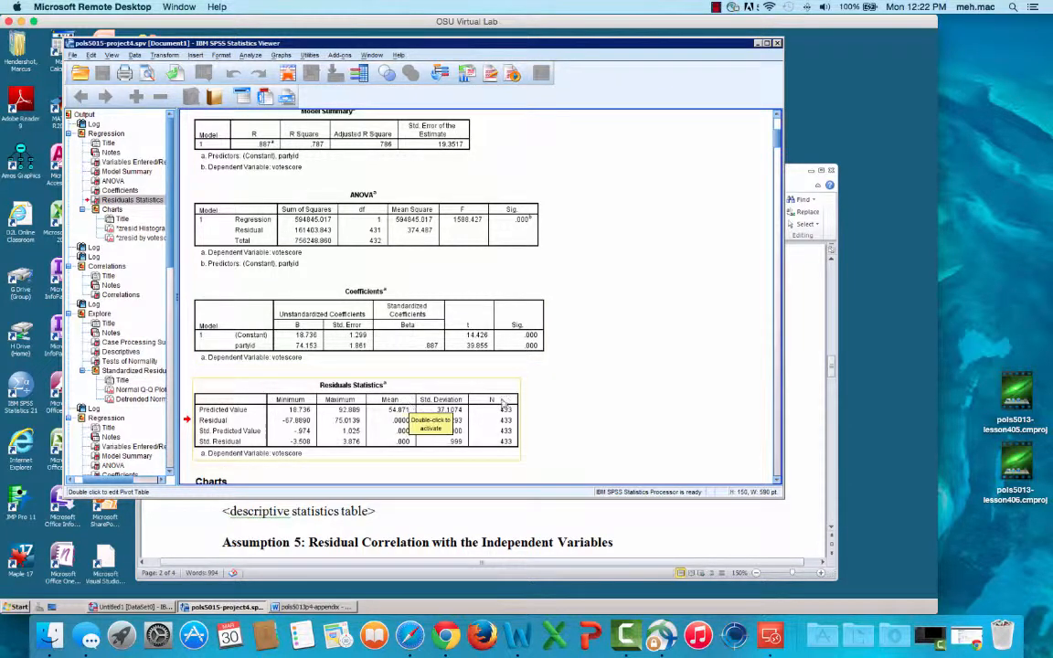
{"action": "left_click", "coordinate": [411, 409]}
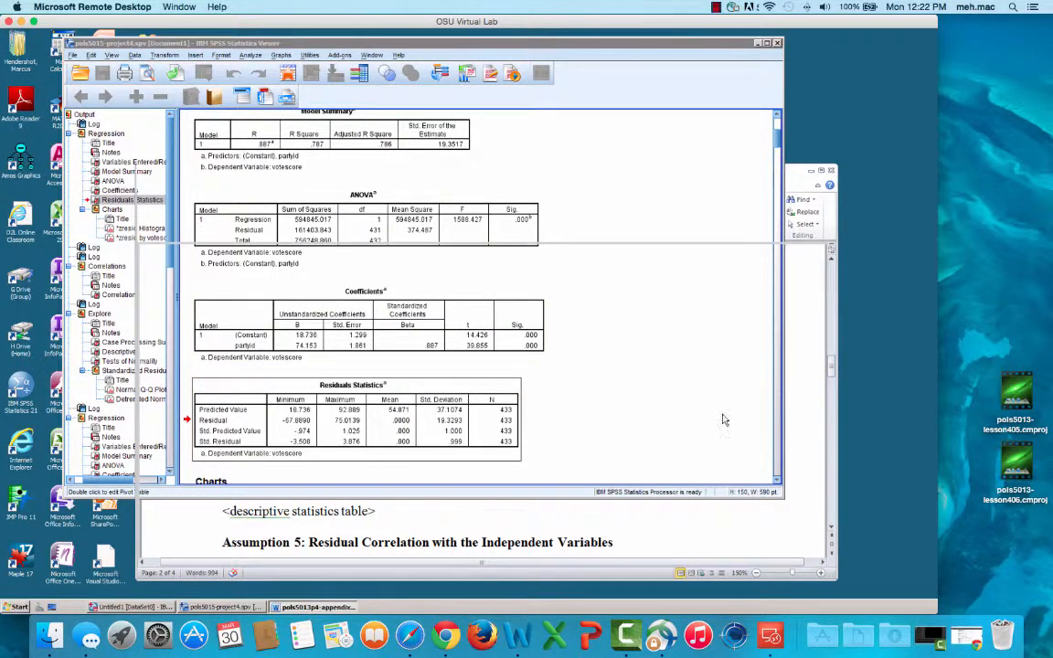
Switch to the Word appendix and paste the copied table under Partisan Model in Assumption 4, before the descriptive statistics placeholder
{"action": "left_click", "coordinate": [576, 502]}
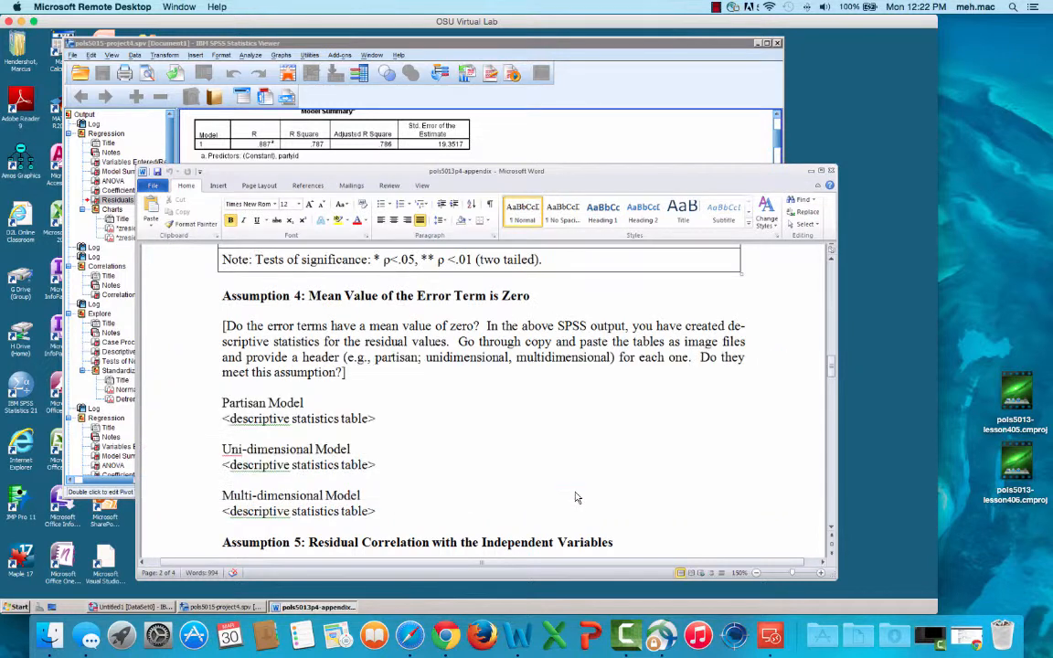
{"action": "left_click", "coordinate": [223, 417]}
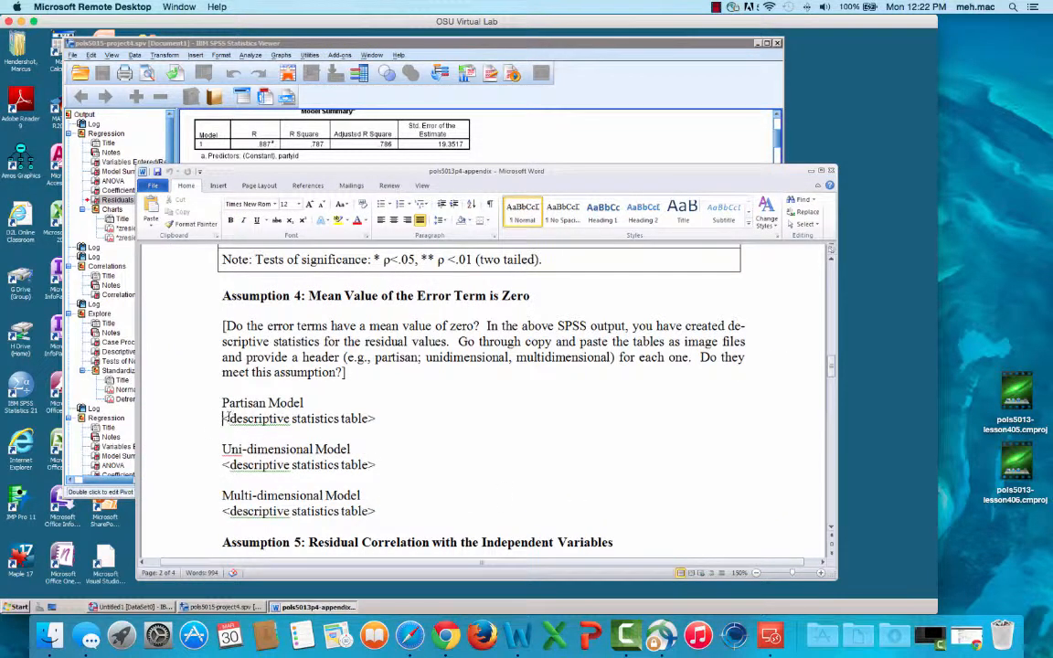
{"action": "left_click", "coordinate": [191, 235]}
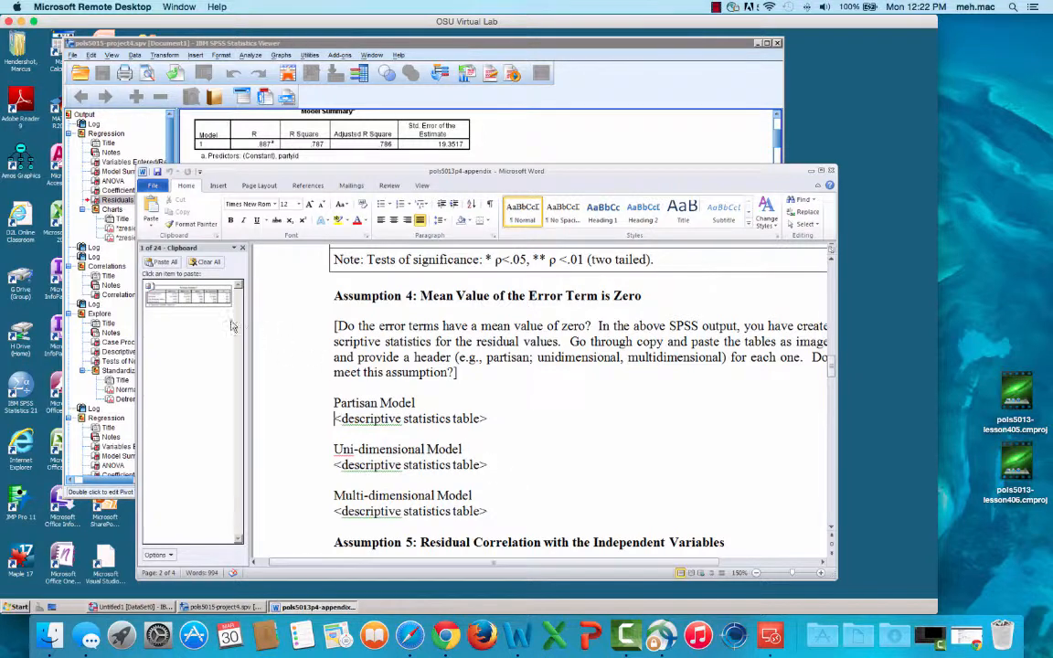
{"action": "right_click", "coordinate": [334, 418]}
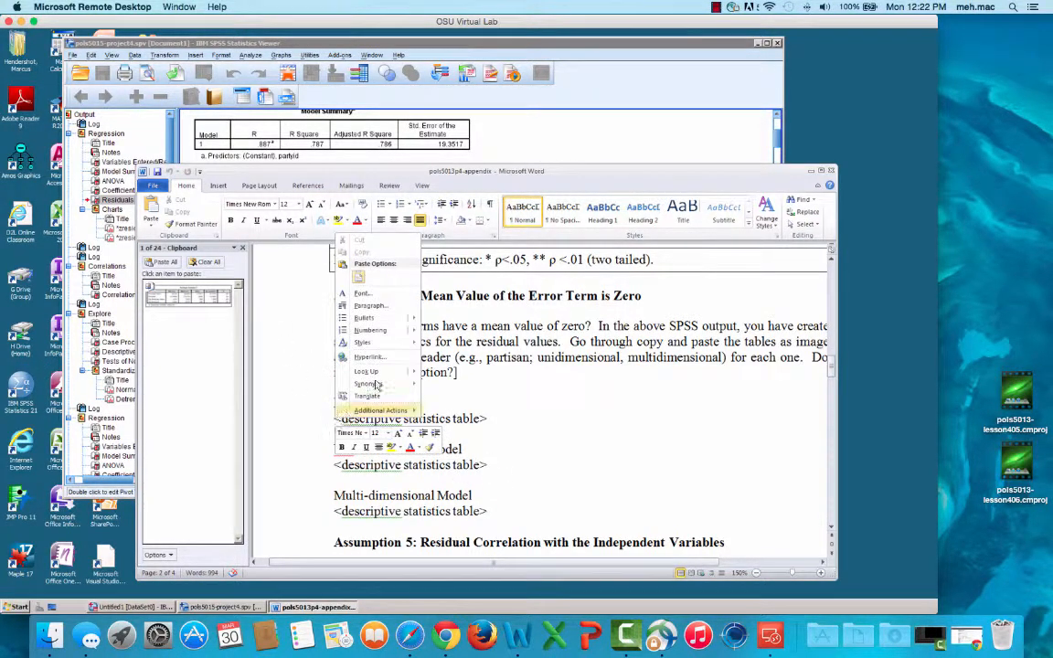
{"action": "left_click", "coordinate": [360, 279]}
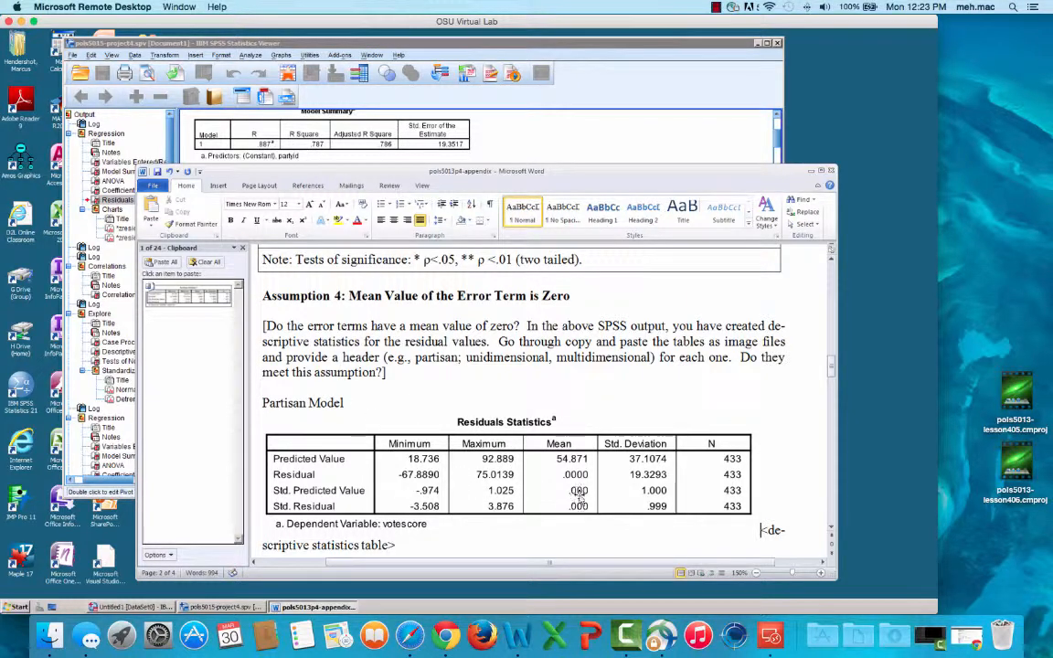
Delete the "<descriptive statistics table>" placeholder text after the pasted Partisan Model table, keeping a blank line before Uni-dimensional Model
{"action": "scroll", "coordinate": [311, 486], "scroll_direction": "down", "scroll_amount": 2}
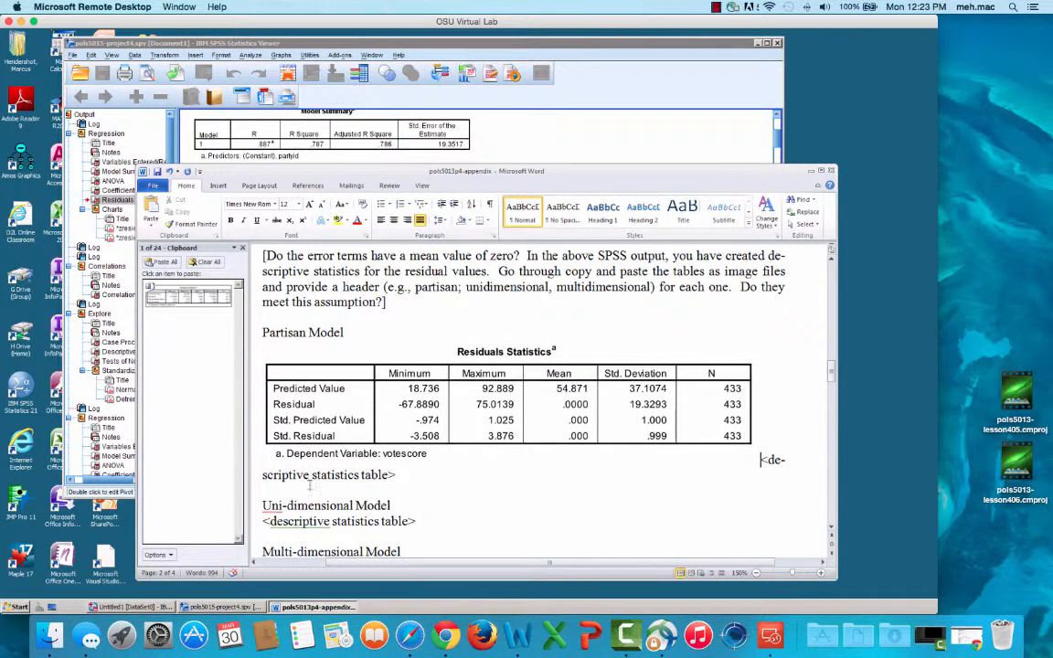
{"action": "left_click", "coordinate": [409, 475]}
{"action": "key", "text": "BackSpace"}
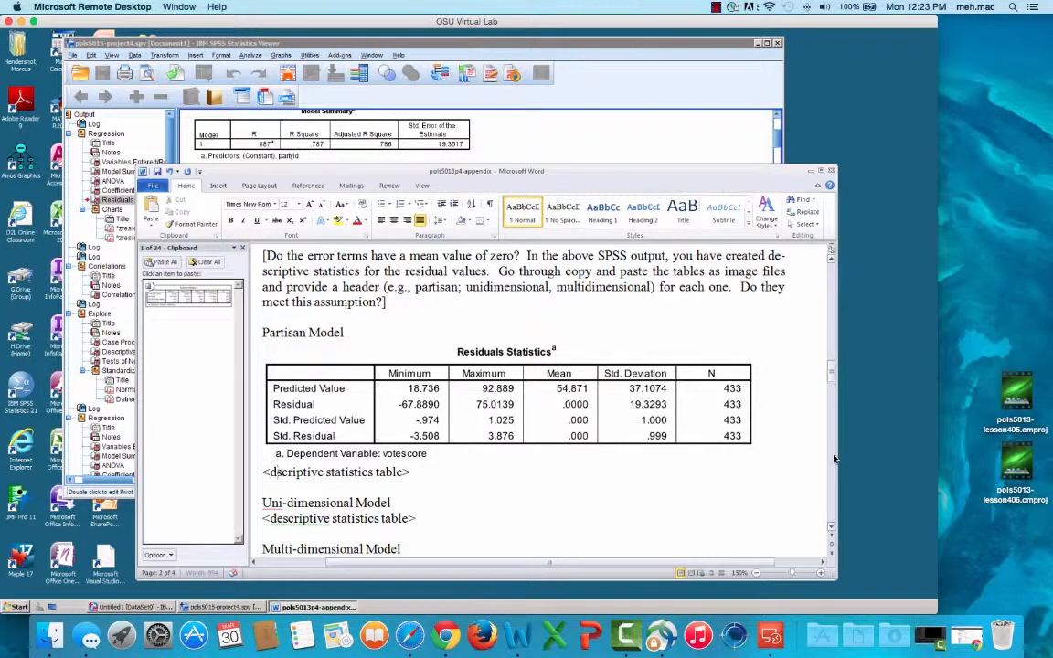
{"action": "key", "text": "BackSpace"}
{"action": "key", "text": "BackSpace"}
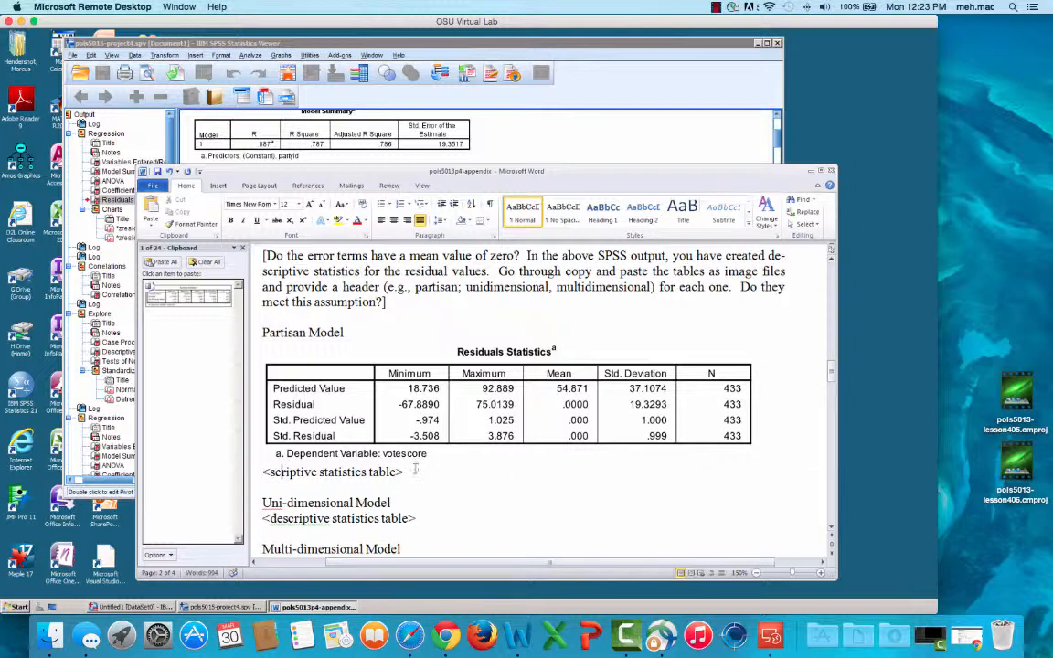
{"action": "left_click_drag", "start_coordinate": [405, 473], "coordinate": [241, 468]}
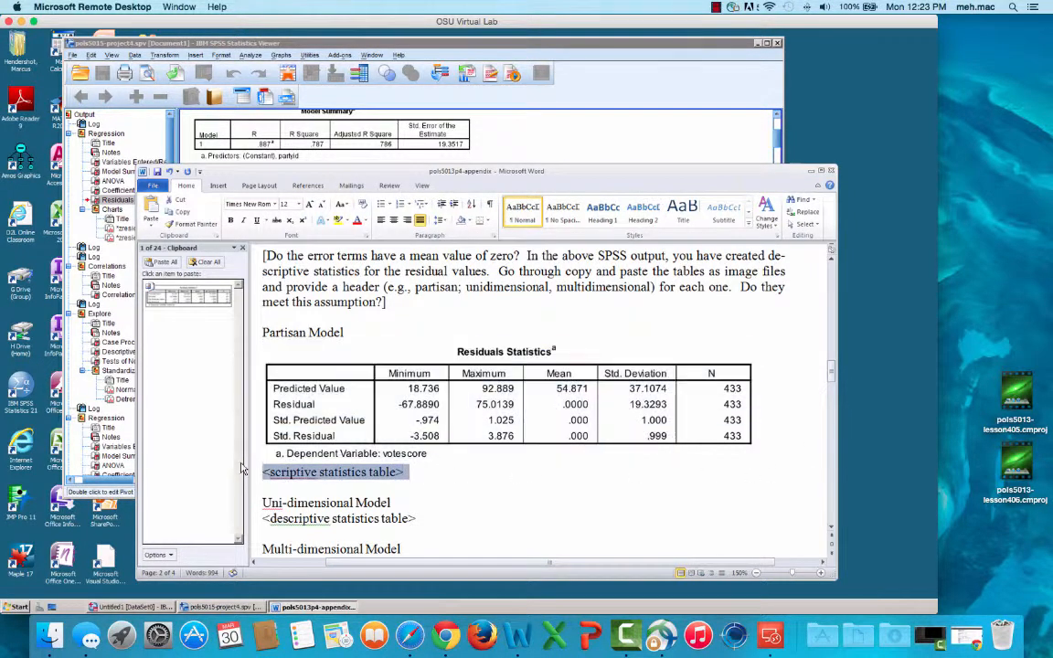
{"action": "key", "text": "BackSpace"}
{"action": "key", "text": "BackSpace"}
{"action": "key", "text": "BackSpace"}
{"action": "key", "text": "Down"}
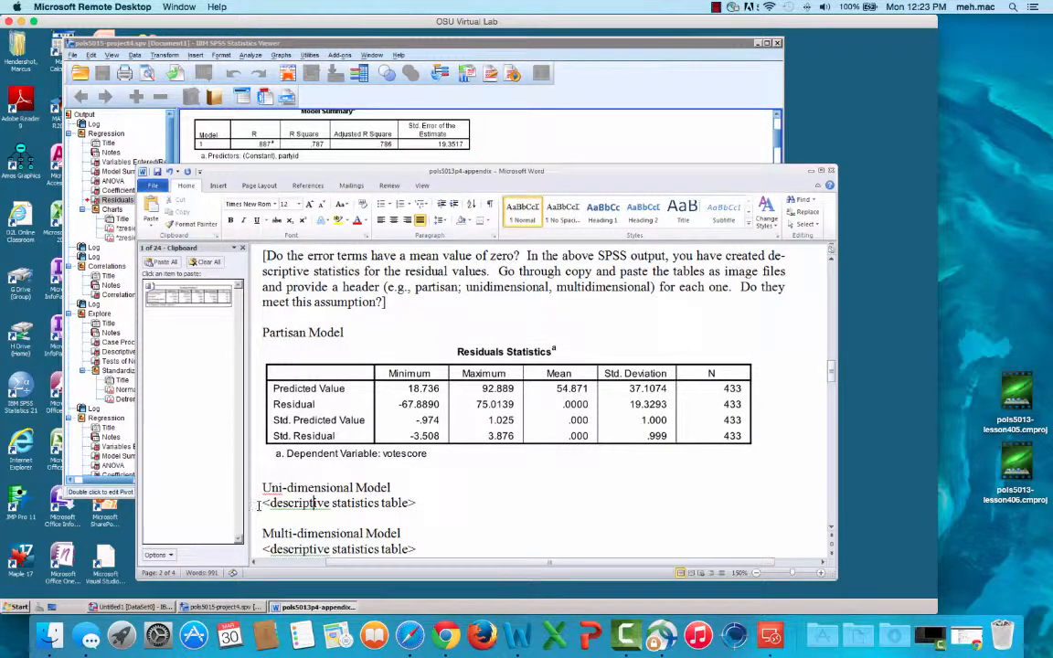
Review the remaining Assumption 4 placeholders and the Assumption 5 instructions with their correlation table placeholders for the three models
{"action": "left_click", "coordinate": [258, 505]}
{"action": "scroll", "coordinate": [502, 465], "scroll_direction": "down", "scroll_amount": 5}
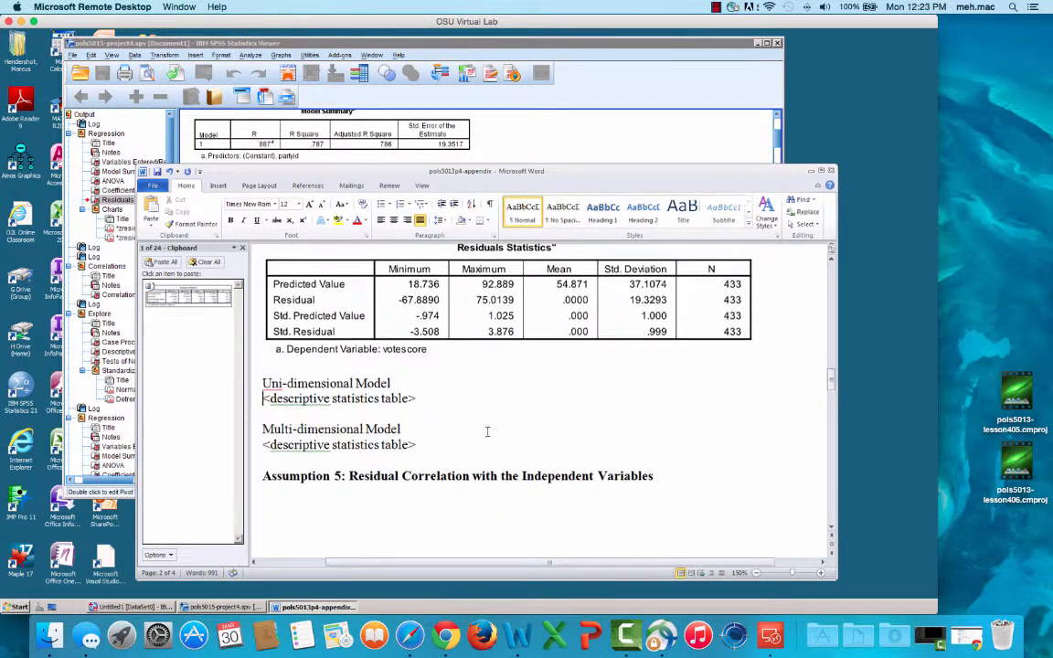
{"action": "scroll", "coordinate": [461, 393], "scroll_direction": "up", "scroll_amount": 14}
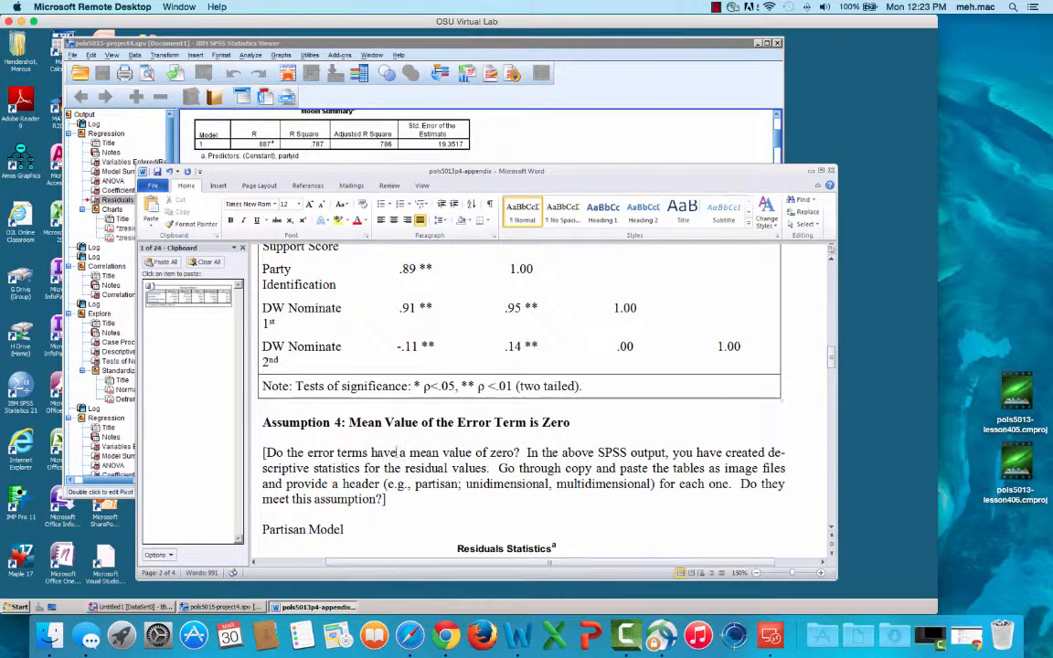
{"action": "scroll", "coordinate": [484, 468], "scroll_direction": "down", "scroll_amount": 7}
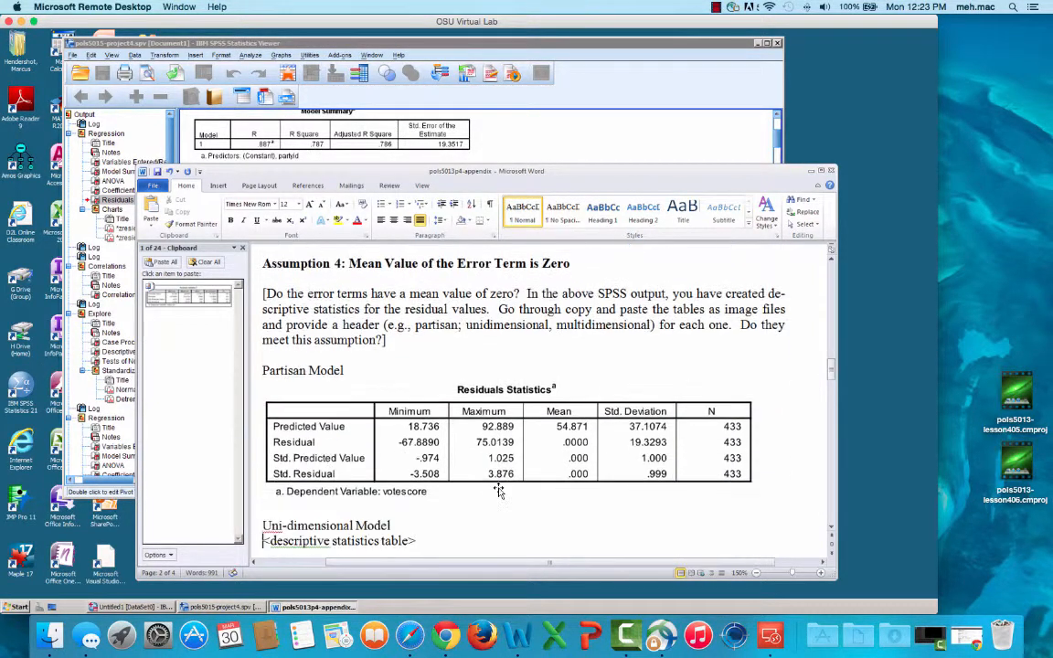
{"action": "scroll", "coordinate": [540, 494], "scroll_direction": "down", "scroll_amount": 4}
{"action": "scroll", "coordinate": [542, 493], "scroll_direction": "down", "scroll_amount": 8}
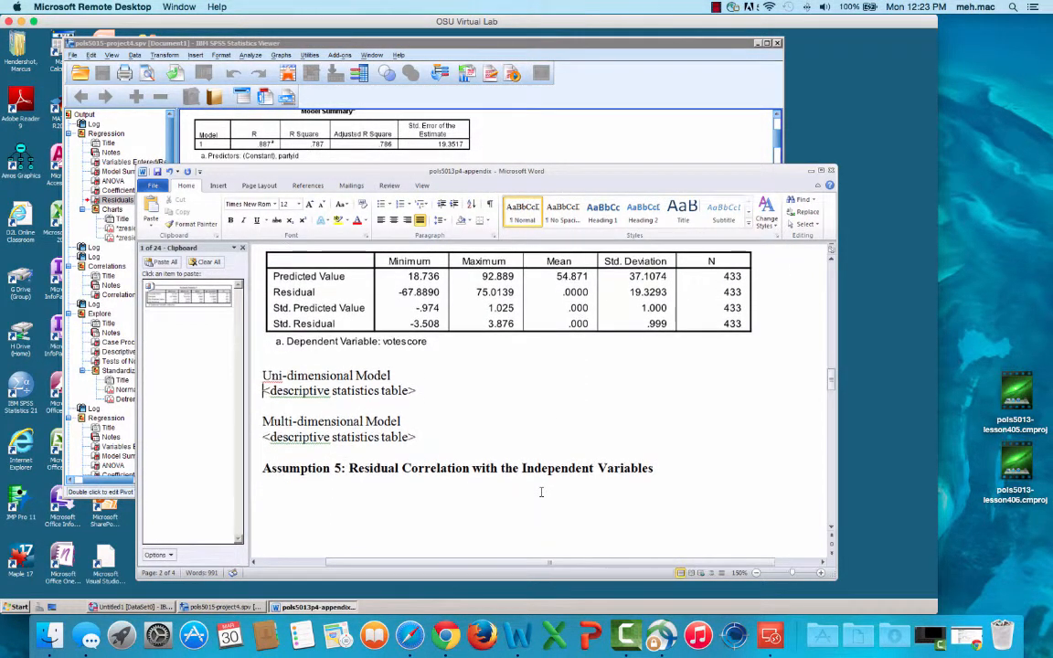
{"action": "scroll", "coordinate": [541, 491], "scroll_direction": "down", "scroll_amount": 4}
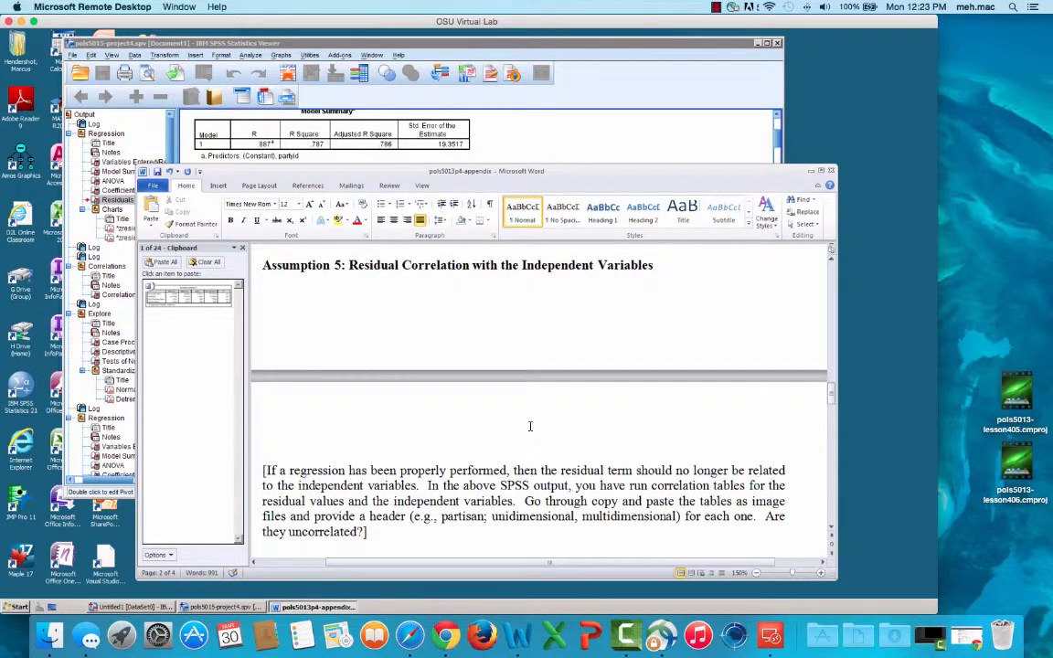
{"action": "scroll", "coordinate": [529, 426], "scroll_direction": "down", "scroll_amount": 7}
{"action": "scroll", "coordinate": [335, 374], "scroll_direction": "down", "scroll_amount": 2}
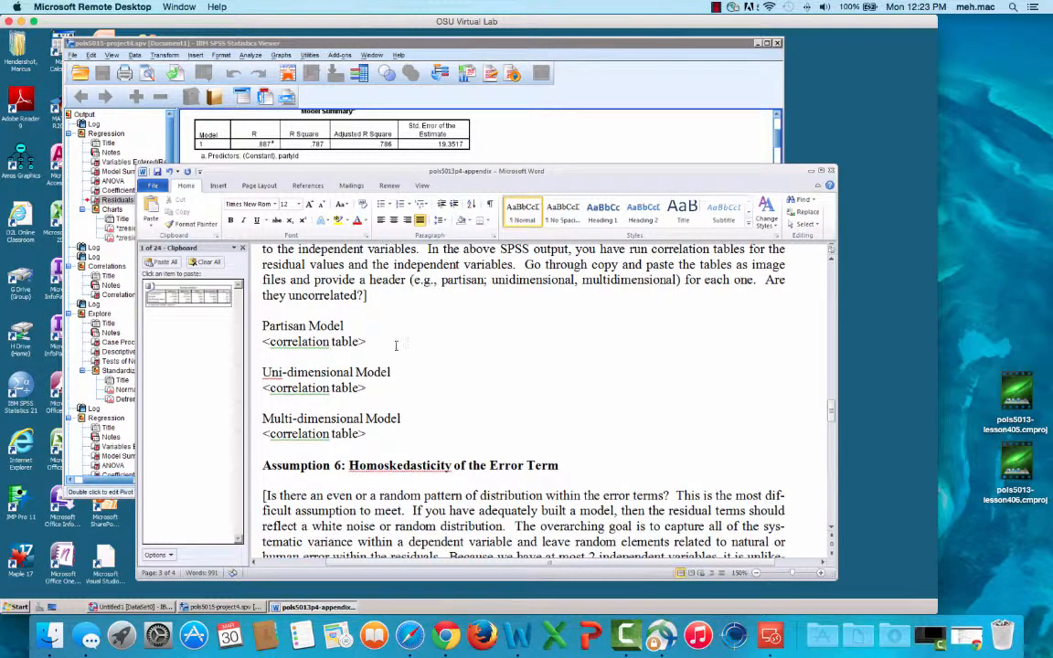
Switch to the SPSS output and copy the partyid and Standardized Residual Correlations table with Copy Special, using only the Metafile (WMF, EMF) format
{"action": "left_click", "coordinate": [524, 142]}
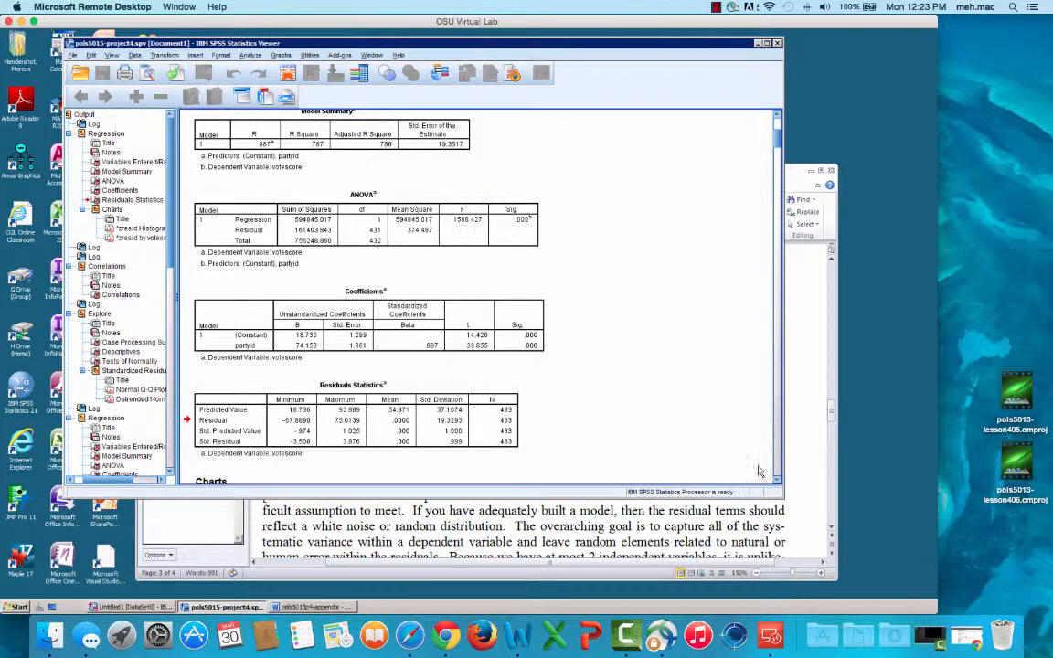
{"action": "scroll", "coordinate": [778, 485], "scroll_direction": "down", "scroll_amount": 2}
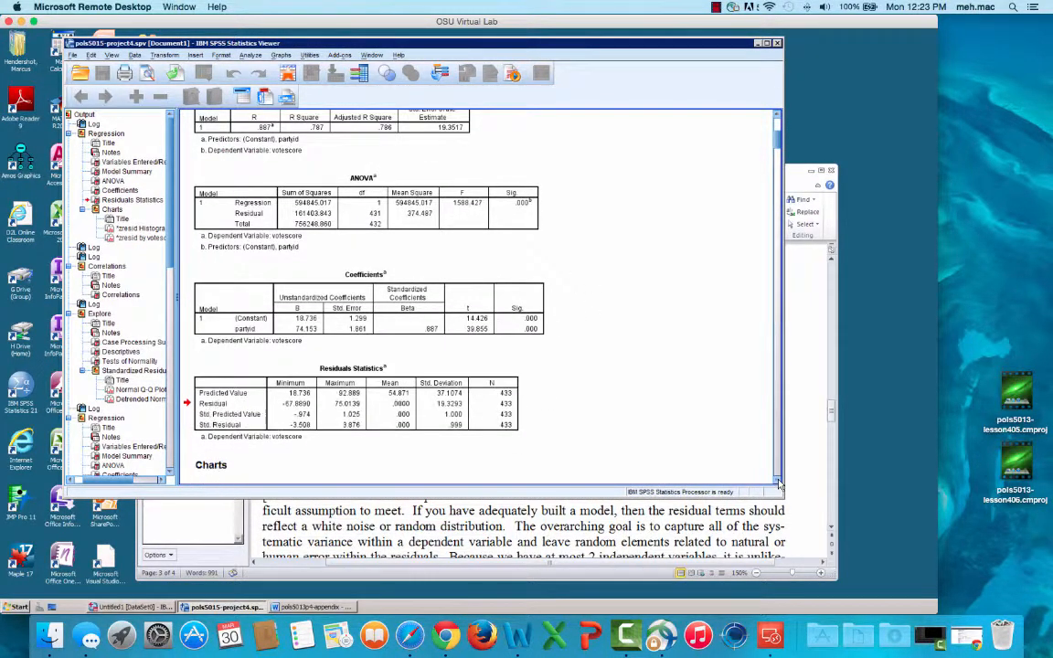
{"action": "scroll", "coordinate": [777, 485], "scroll_direction": "down", "scroll_amount": 3}
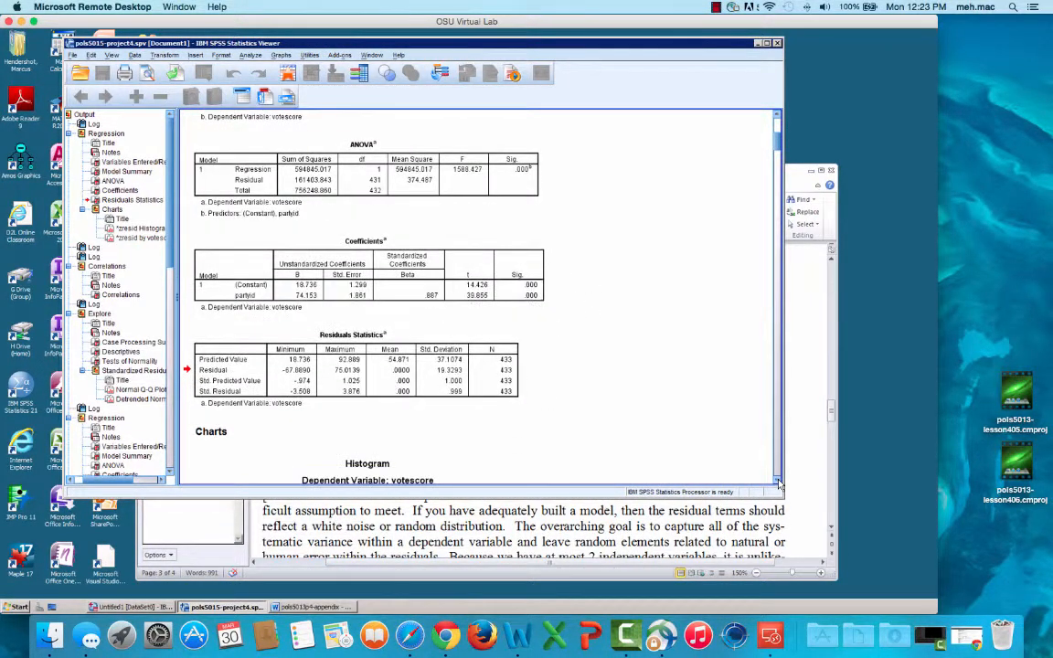
{"action": "scroll", "coordinate": [778, 484], "scroll_direction": "down", "scroll_amount": 10}
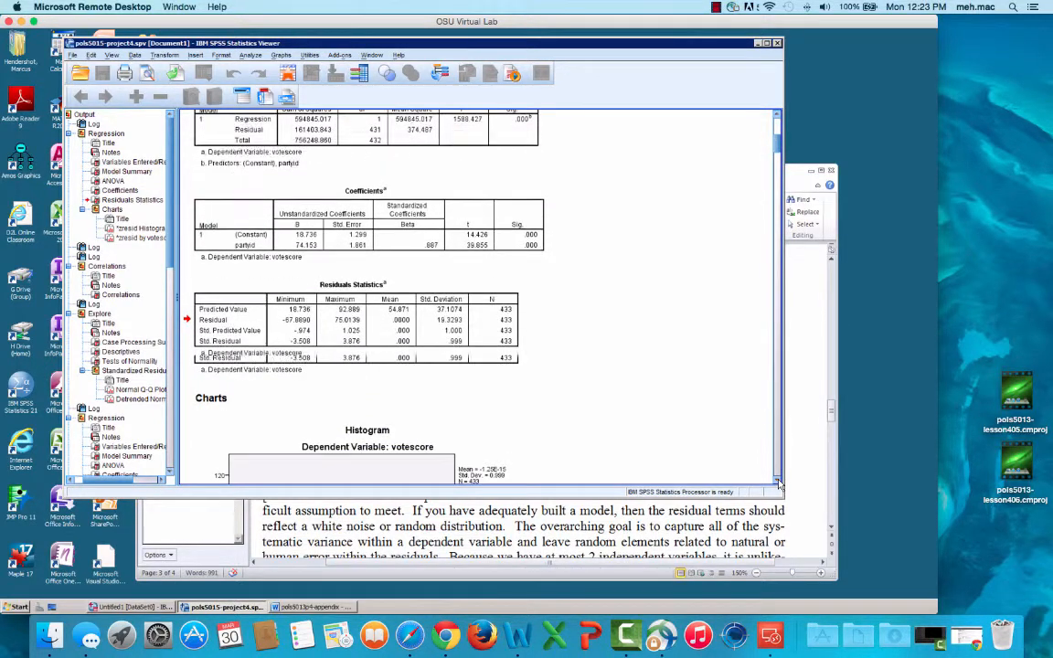
{"action": "scroll", "coordinate": [778, 485], "scroll_direction": "down", "scroll_amount": 5}
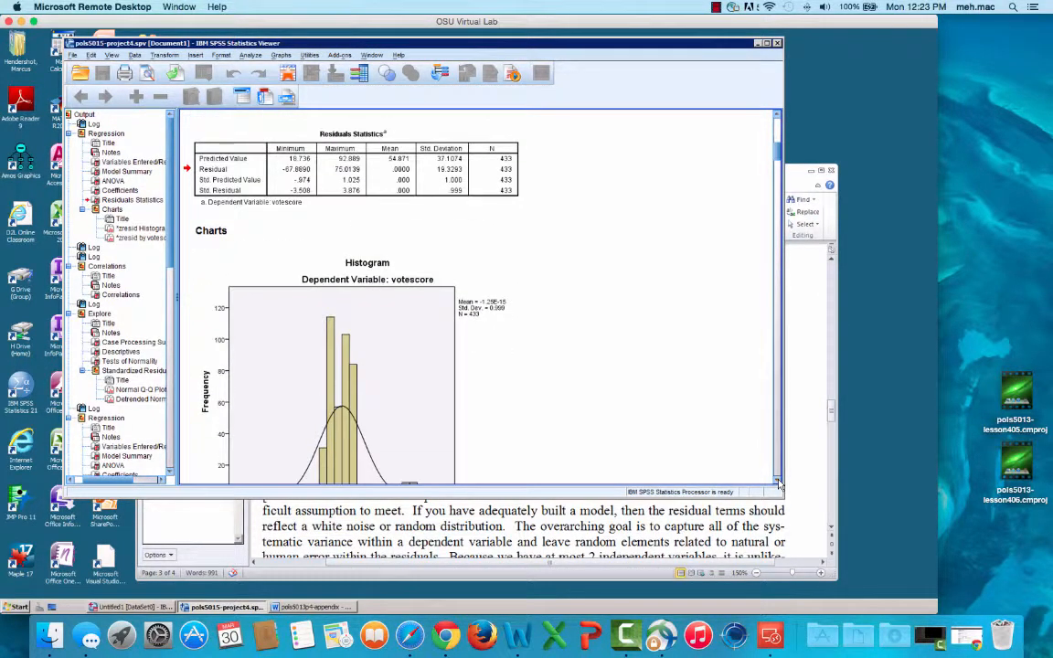
{"action": "scroll", "coordinate": [777, 477], "scroll_direction": "down", "scroll_amount": 15}
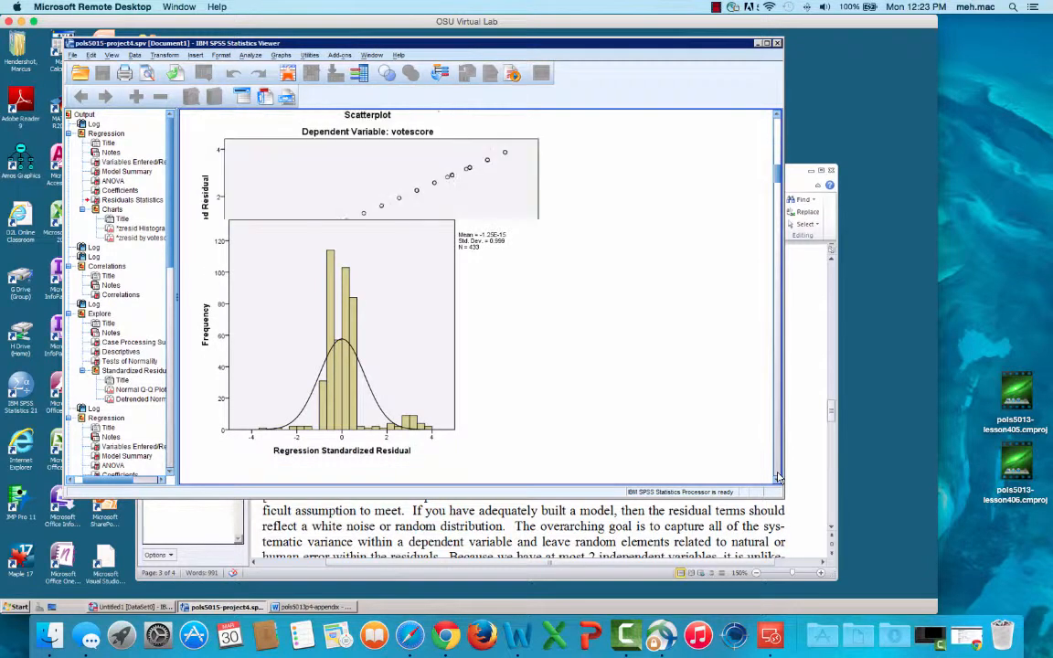
{"action": "scroll", "coordinate": [778, 477], "scroll_direction": "down", "scroll_amount": 15}
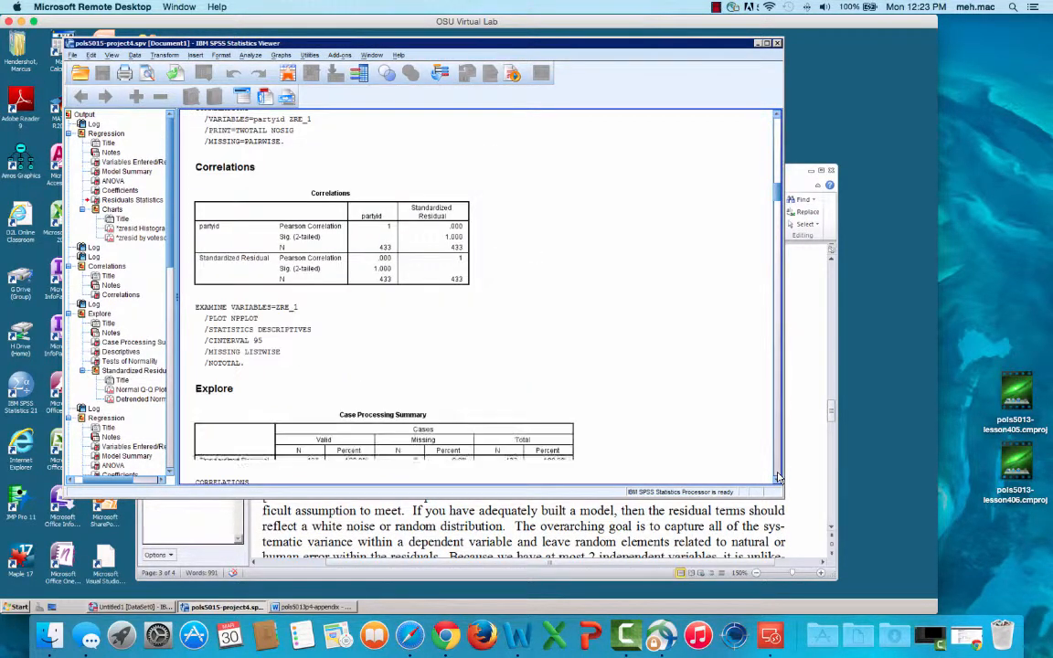
{"action": "left_click", "coordinate": [265, 199]}
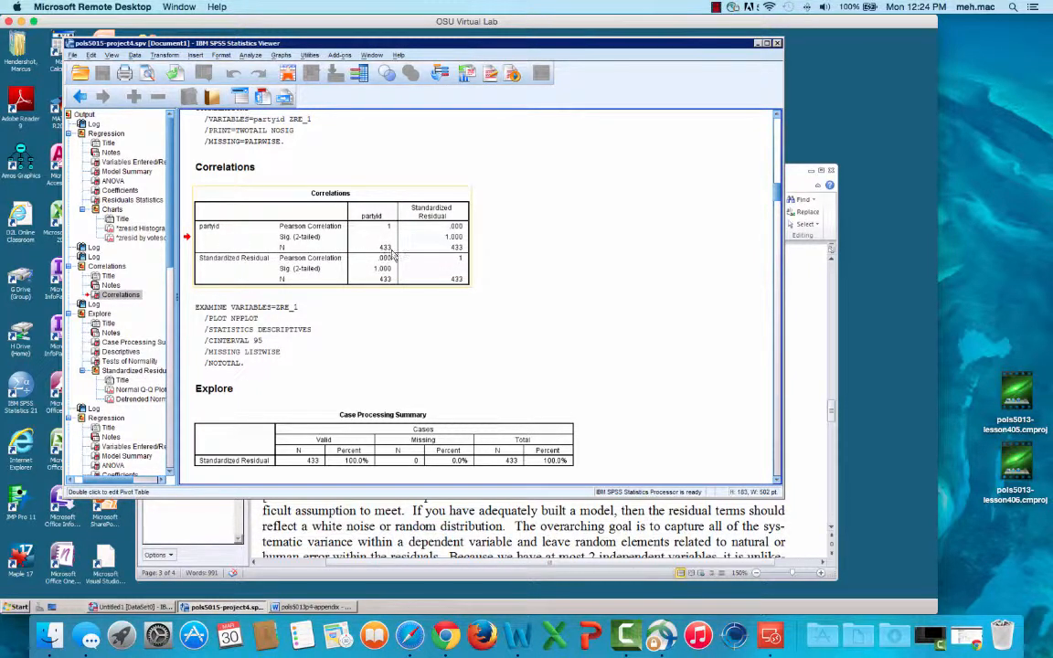
{"action": "right_click", "coordinate": [228, 197]}
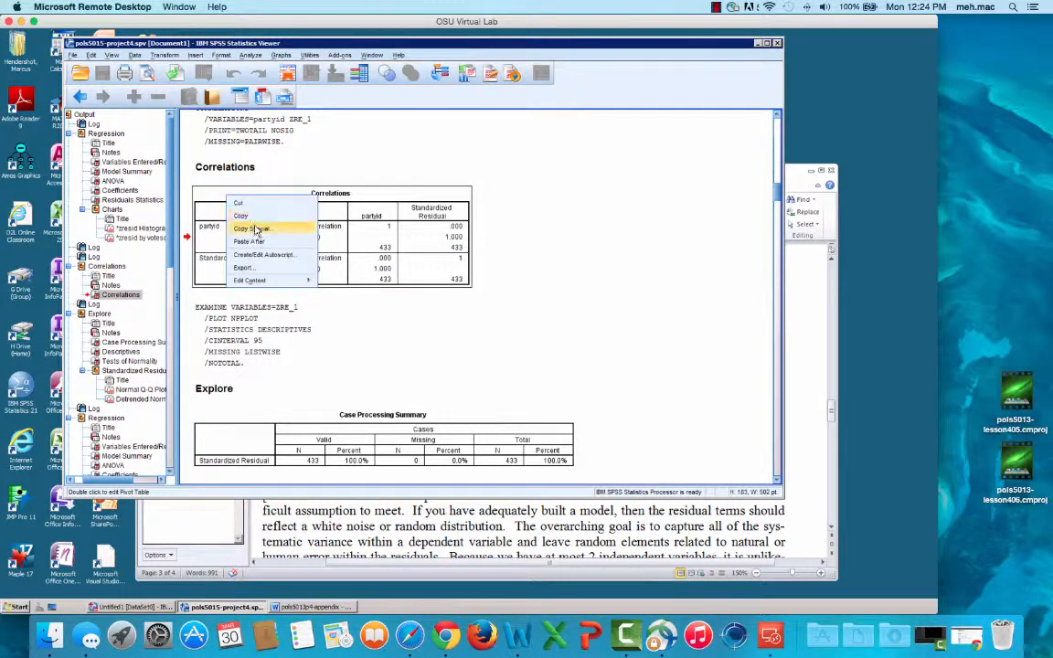
{"action": "left_click", "coordinate": [256, 228]}
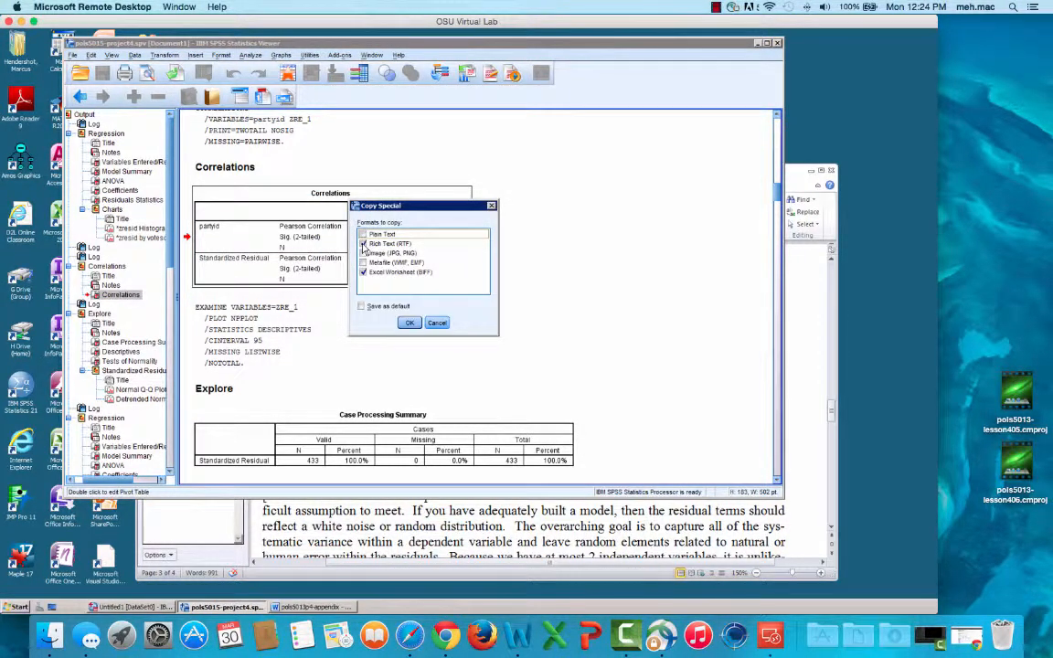
{"action": "left_click", "coordinate": [363, 234]}
{"action": "left_click", "coordinate": [363, 243]}
{"action": "left_click", "coordinate": [363, 272]}
{"action": "left_click", "coordinate": [363, 262]}
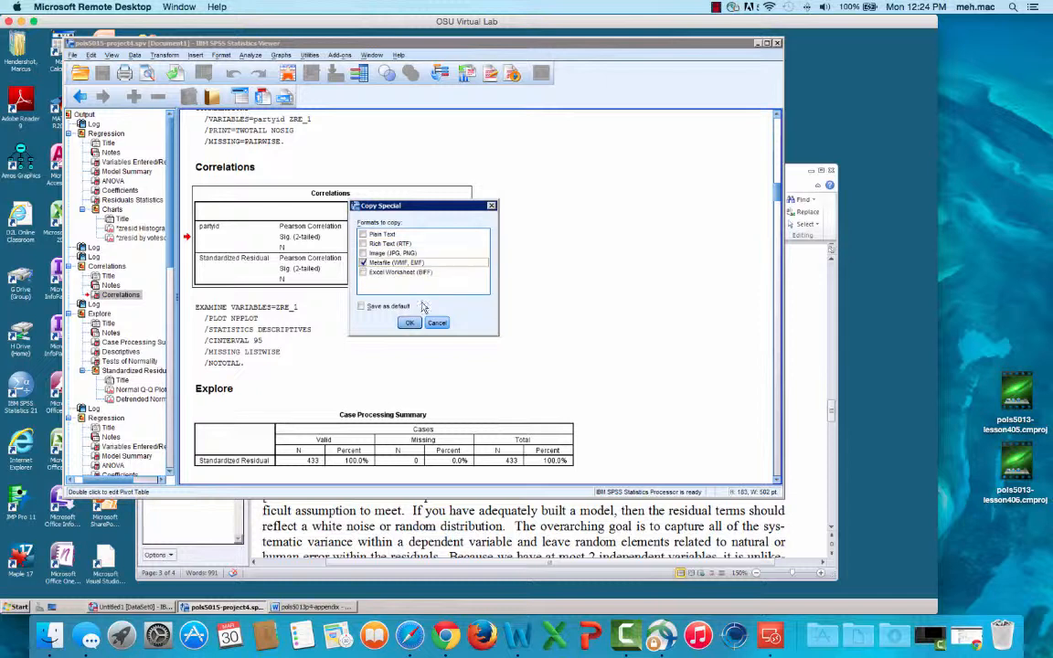
{"action": "left_click", "coordinate": [408, 323]}
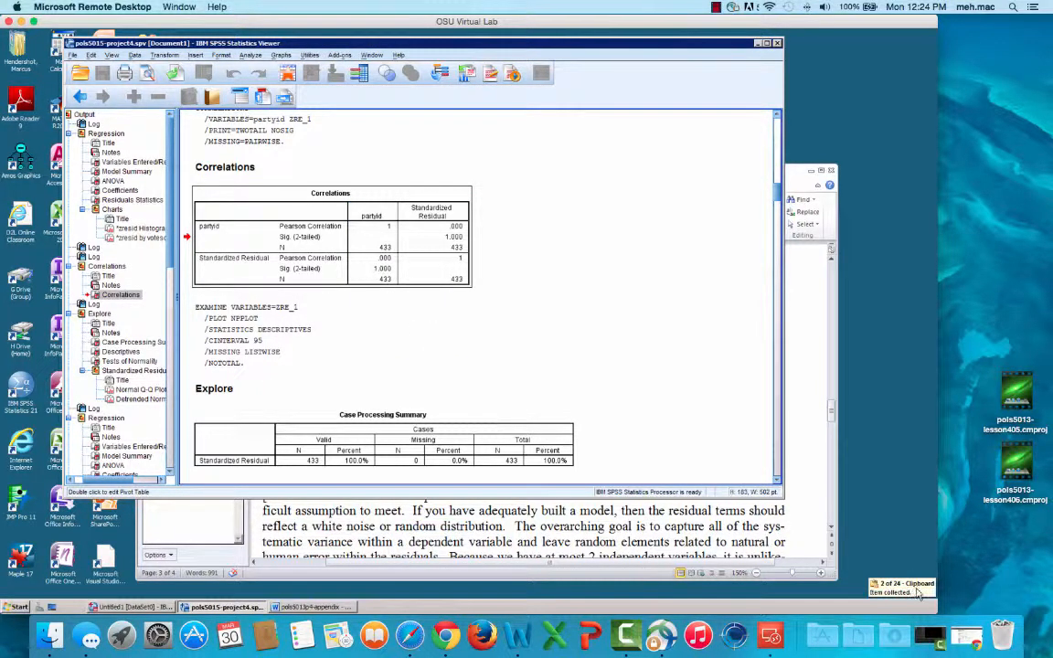
Switch to the Word appendix and replace the "<correlation table>" placeholder under Partisan Model in Assumption 5 with the copied table, followed by a blank line
{"action": "left_click", "coordinate": [815, 317]}
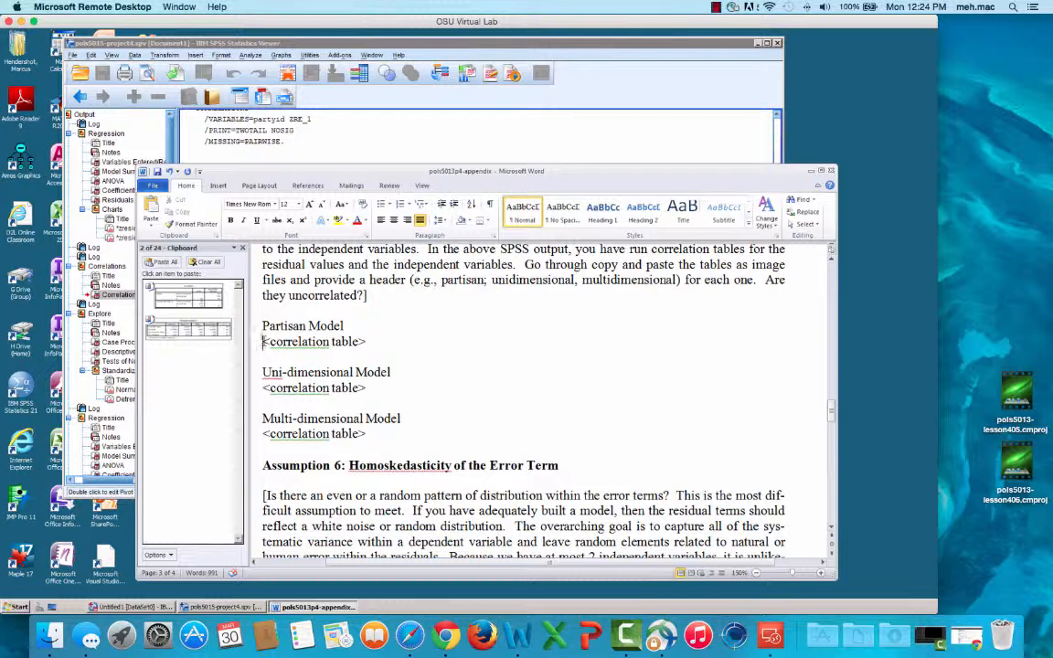
{"action": "left_click_drag", "start_coordinate": [263, 341], "coordinate": [364, 341]}
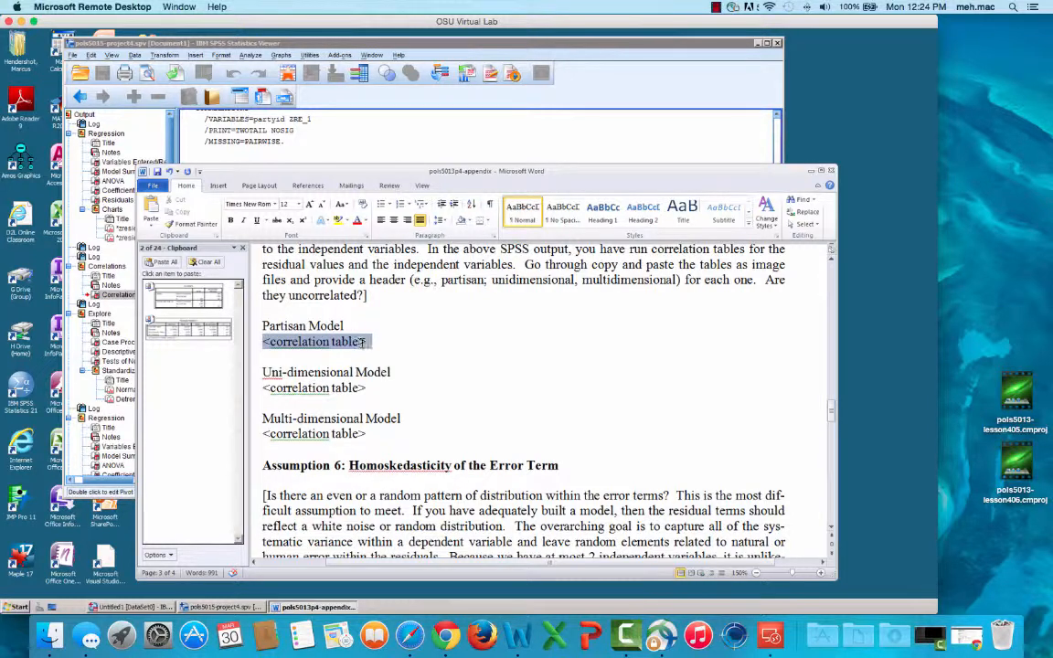
{"action": "key", "text": "Delete"}
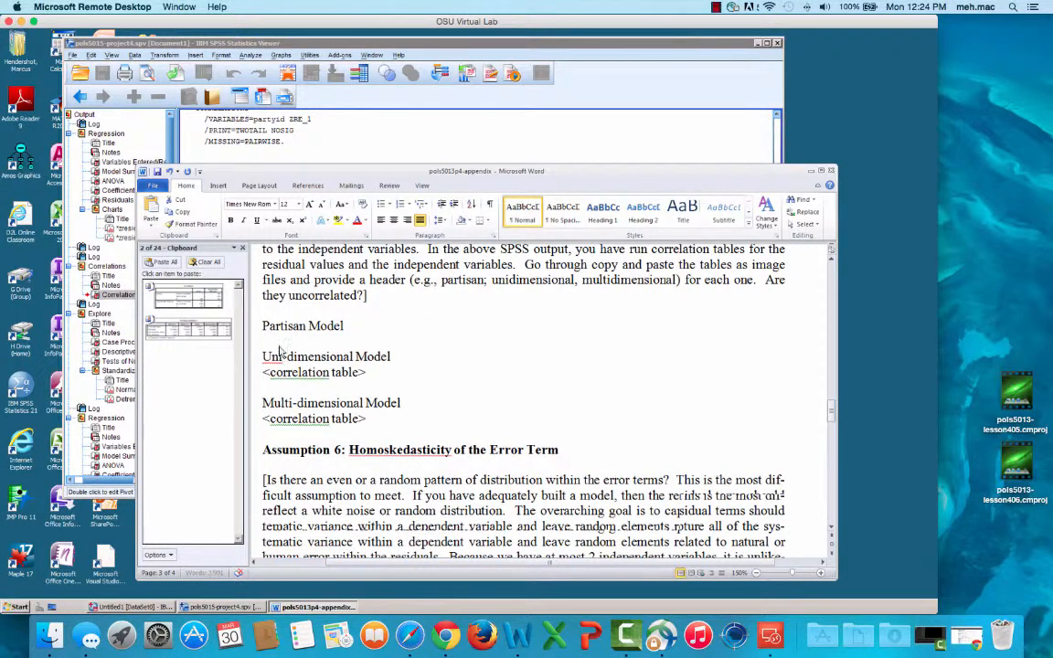
{"action": "right_click", "coordinate": [272, 344]}
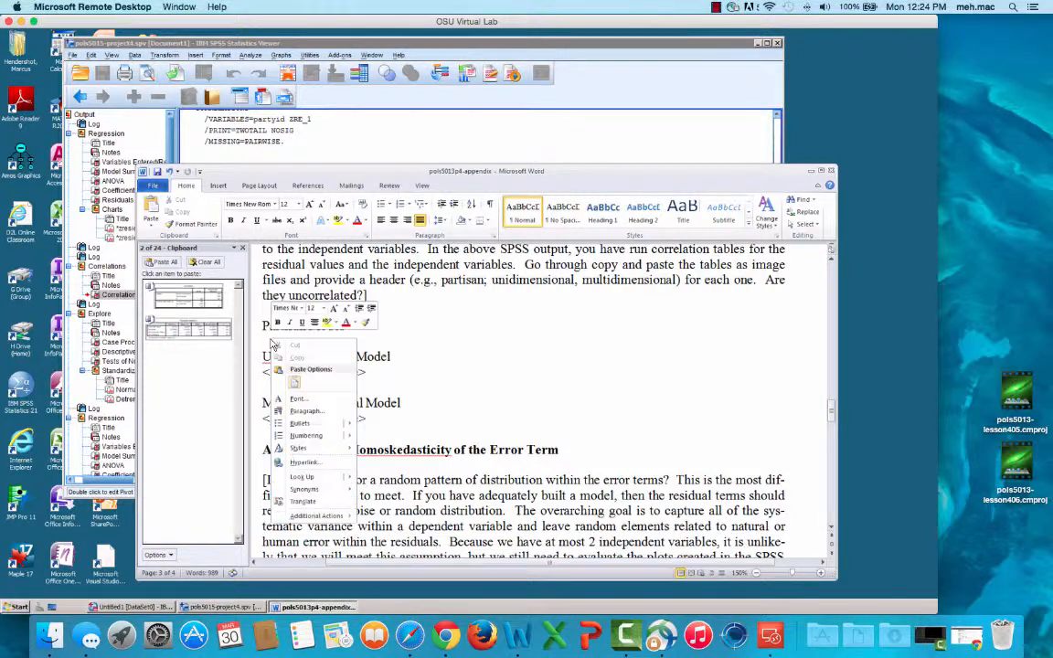
{"action": "left_click", "coordinate": [296, 385]}
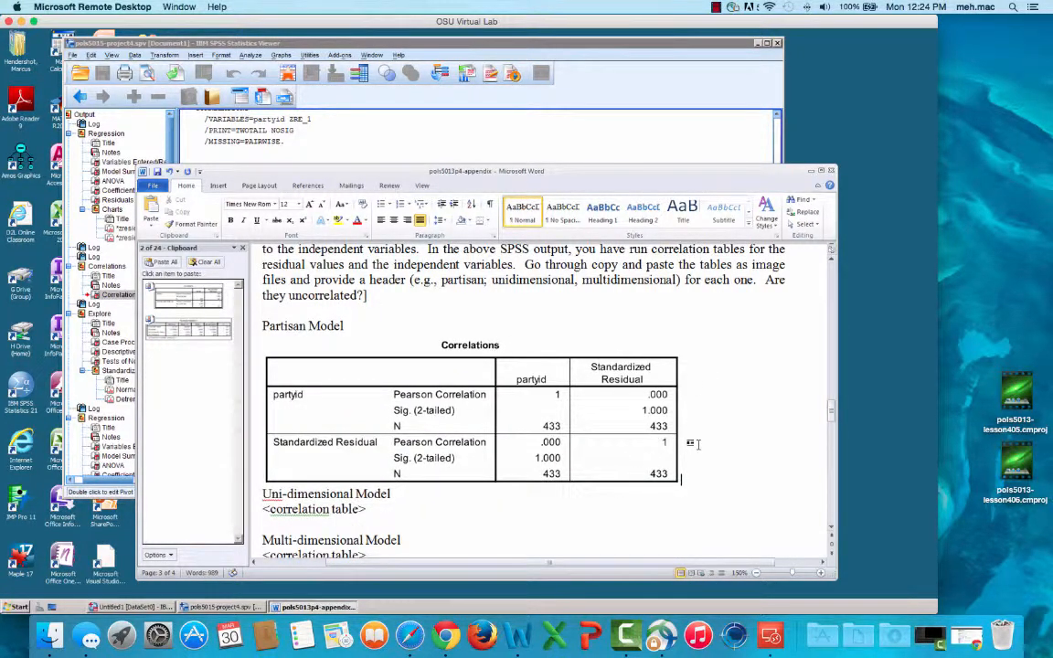
{"action": "key", "text": "Return"}
For Assumption 6, copy the partyid regression's votescore residual scatterplot from the SPSS output with Copy Special, using only the Metafile (WMF, EMF) format
{"action": "scroll", "coordinate": [457, 420], "scroll_direction": "down", "scroll_amount": 1}
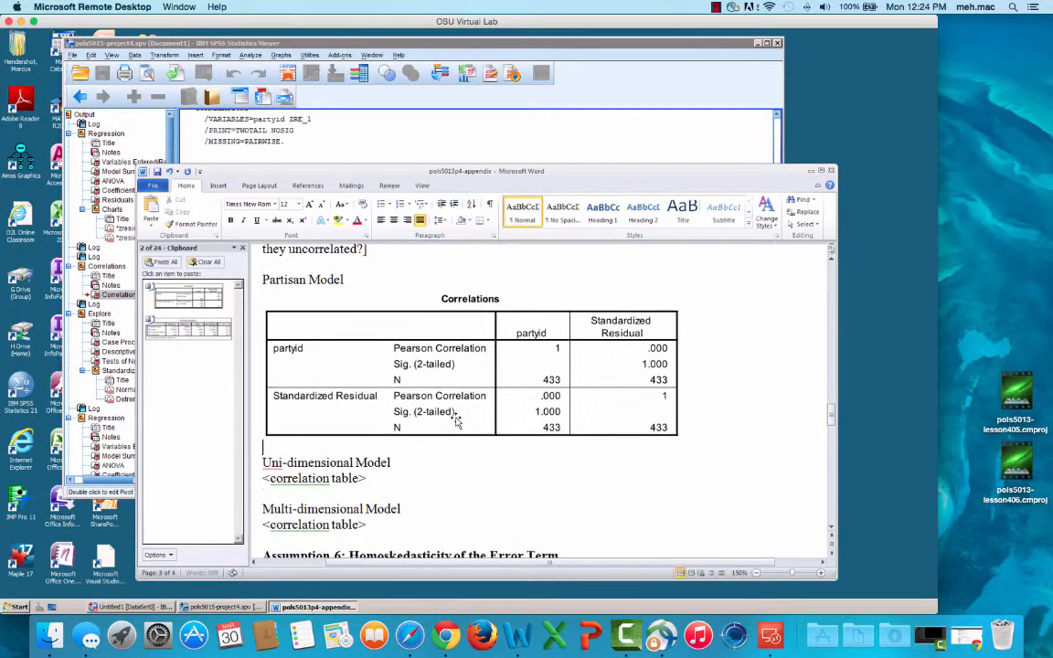
{"action": "scroll", "coordinate": [457, 420], "scroll_direction": "down", "scroll_amount": 2}
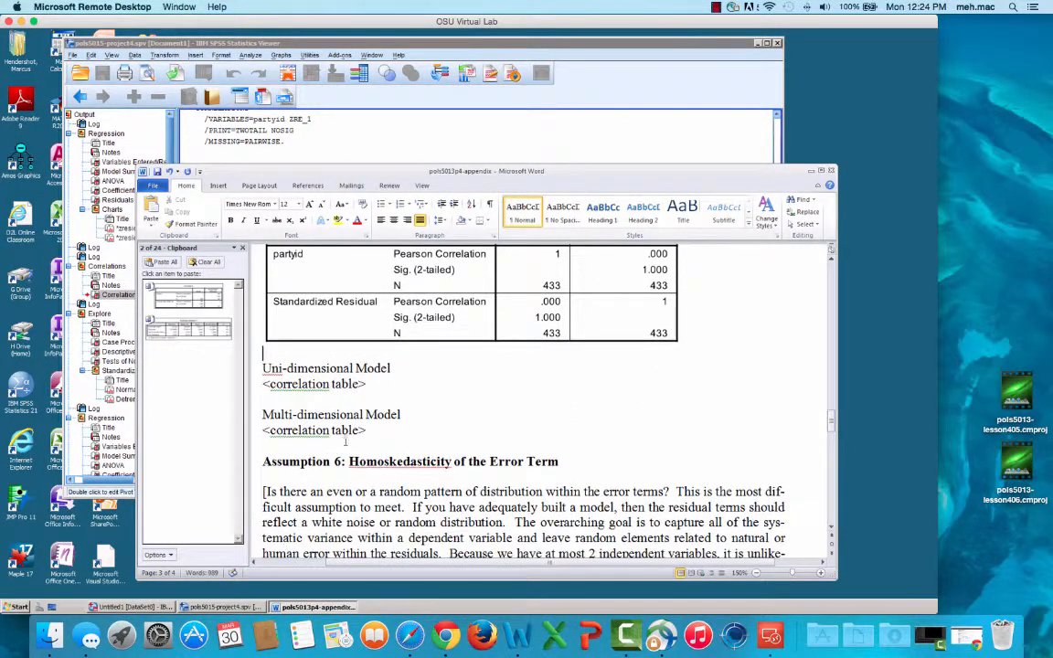
{"action": "scroll", "coordinate": [535, 397], "scroll_direction": "down", "scroll_amount": 5}
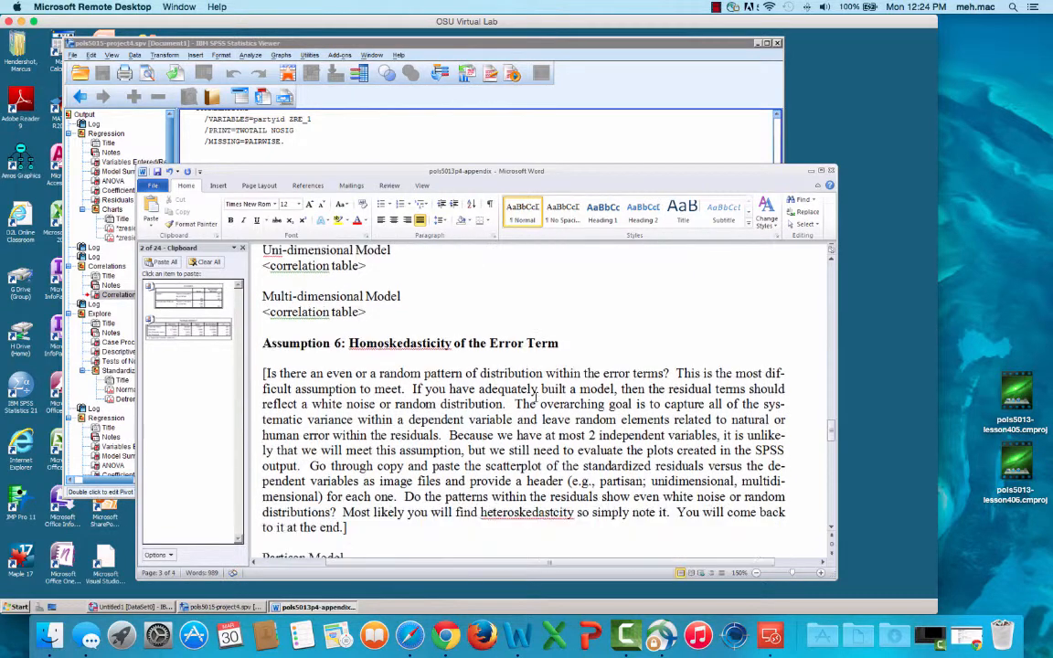
{"action": "scroll", "coordinate": [517, 416], "scroll_direction": "up", "scroll_amount": 2}
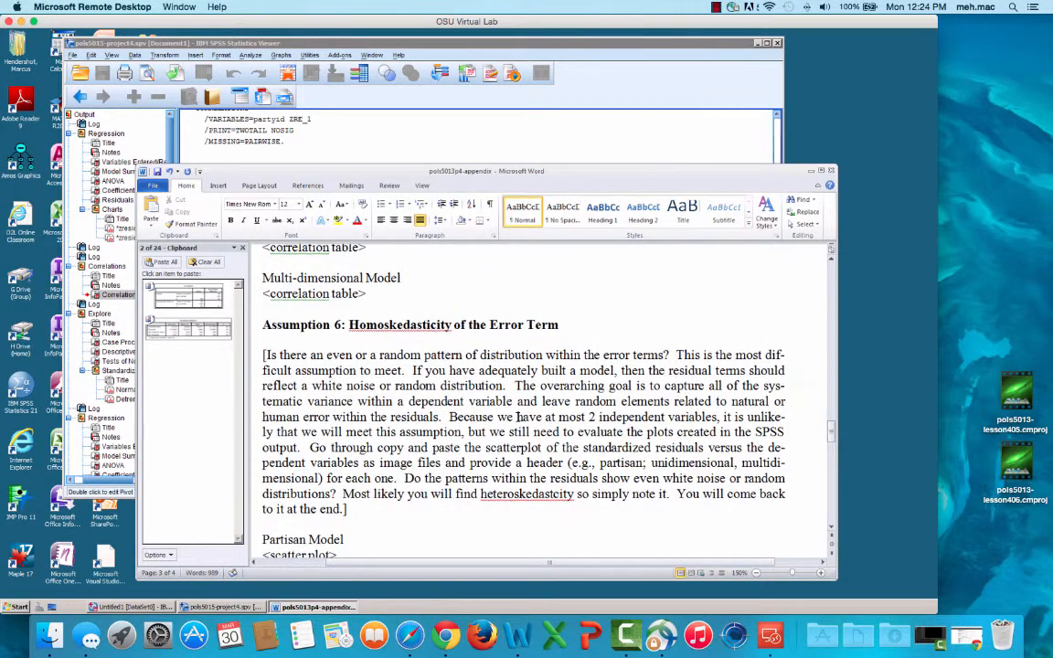
{"action": "scroll", "coordinate": [498, 382], "scroll_direction": "down", "scroll_amount": 2}
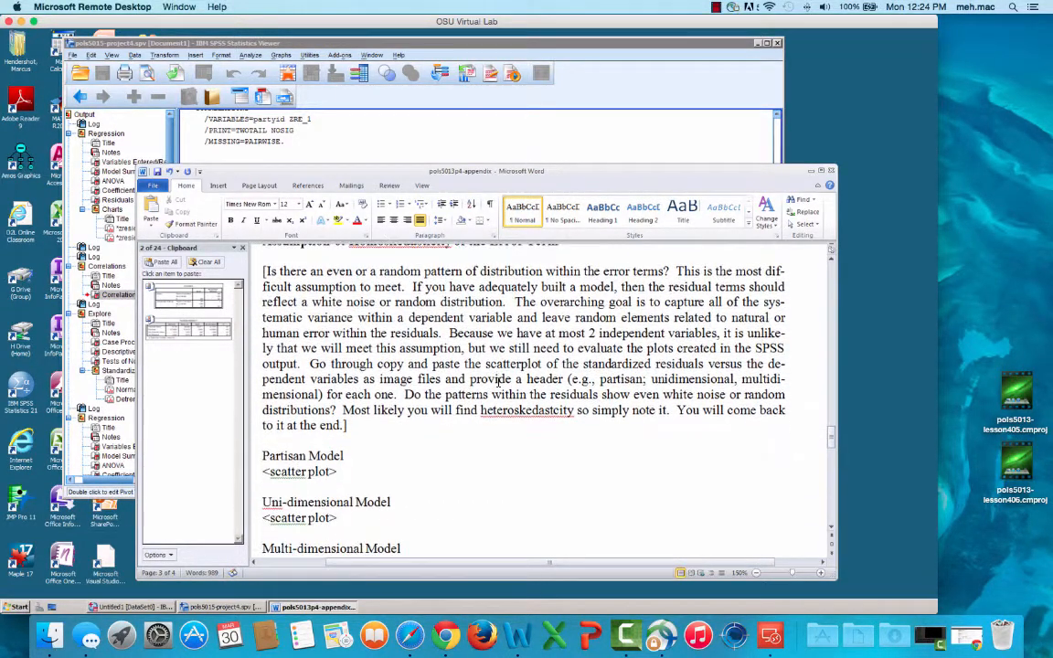
{"action": "left_click", "coordinate": [566, 146]}
{"action": "scroll", "coordinate": [681, 325], "scroll_direction": "up", "scroll_amount": 2}
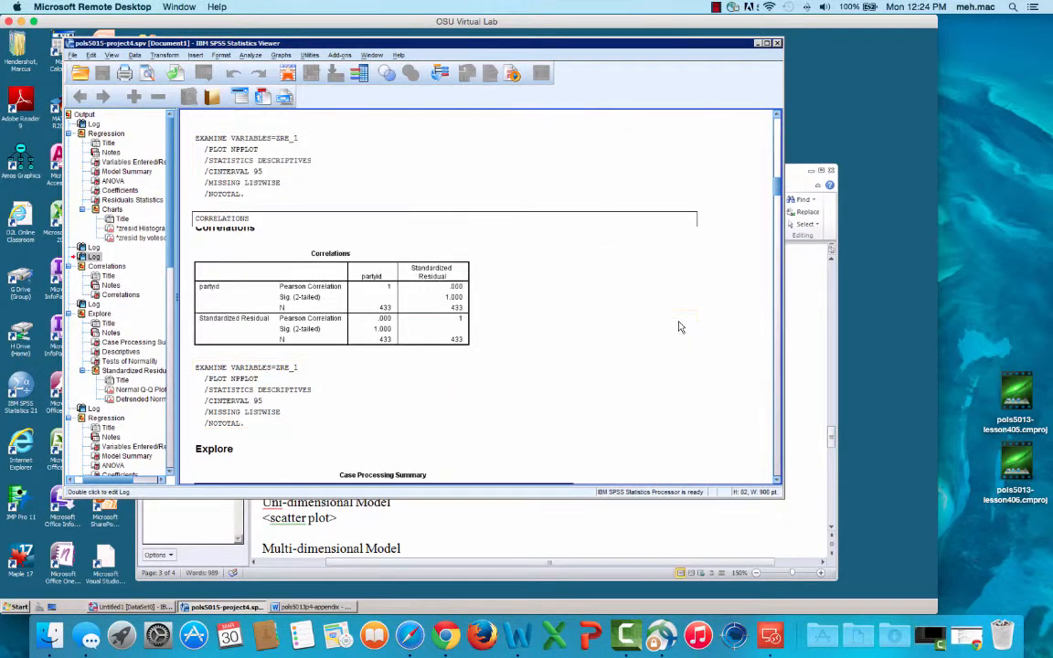
{"action": "scroll", "coordinate": [679, 326], "scroll_direction": "up", "scroll_amount": 5}
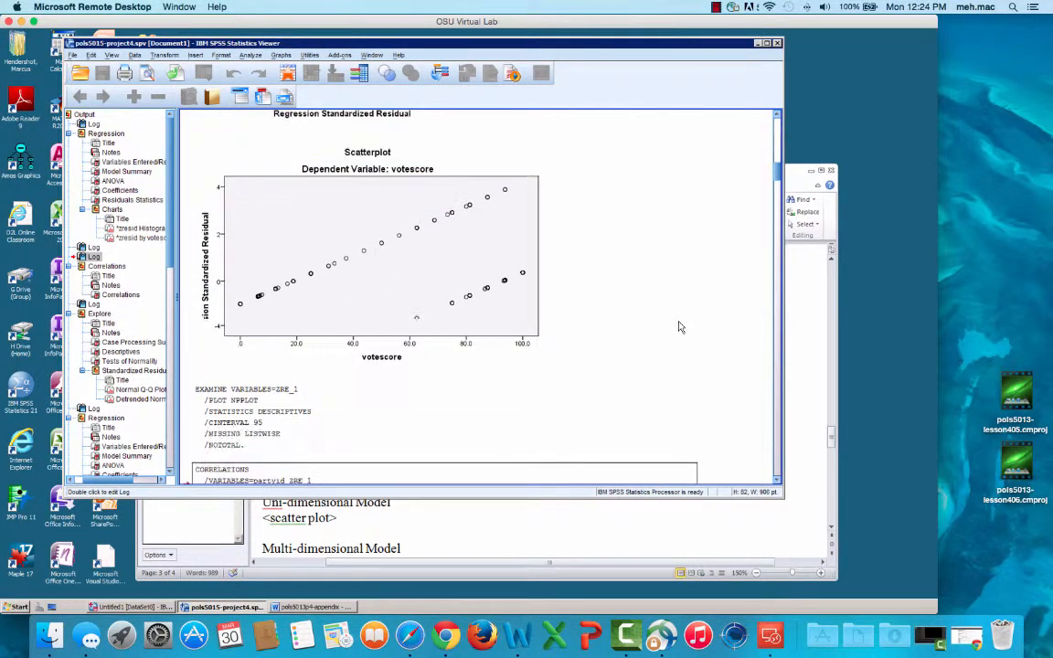
{"action": "scroll", "coordinate": [679, 326], "scroll_direction": "up", "scroll_amount": 1}
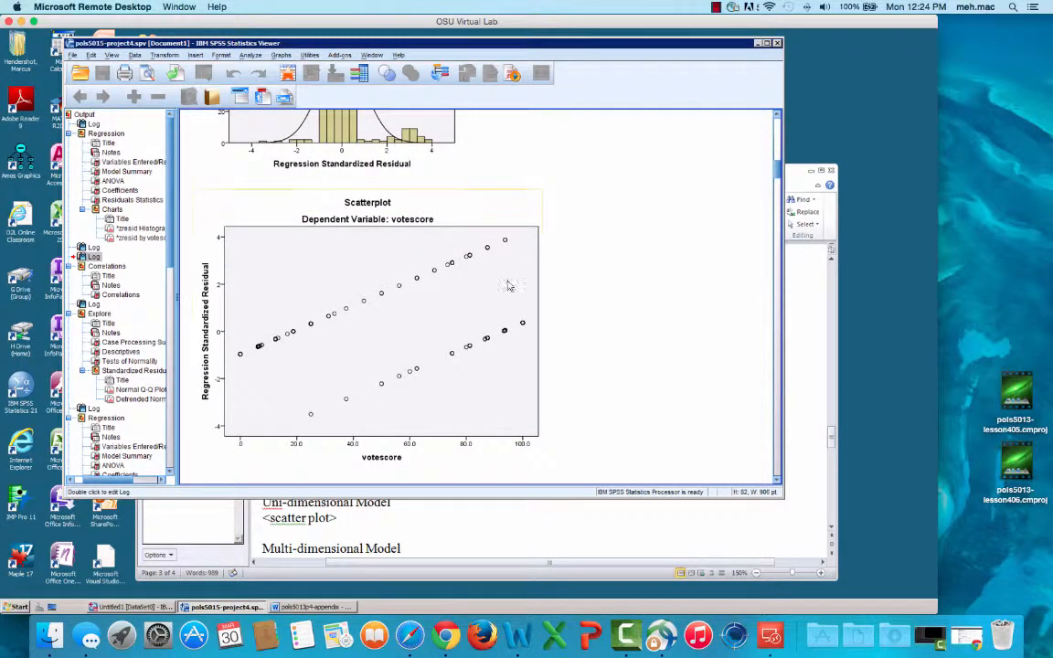
{"action": "left_click", "coordinate": [292, 269]}
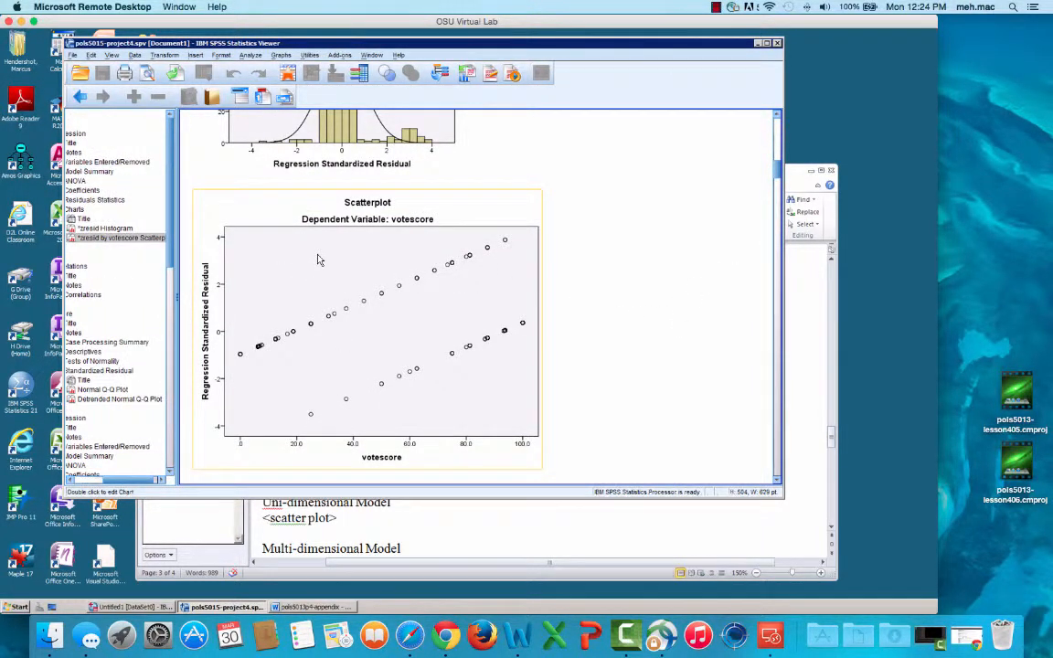
{"action": "right_click", "coordinate": [318, 261]}
{"action": "left_click", "coordinate": [340, 287]}
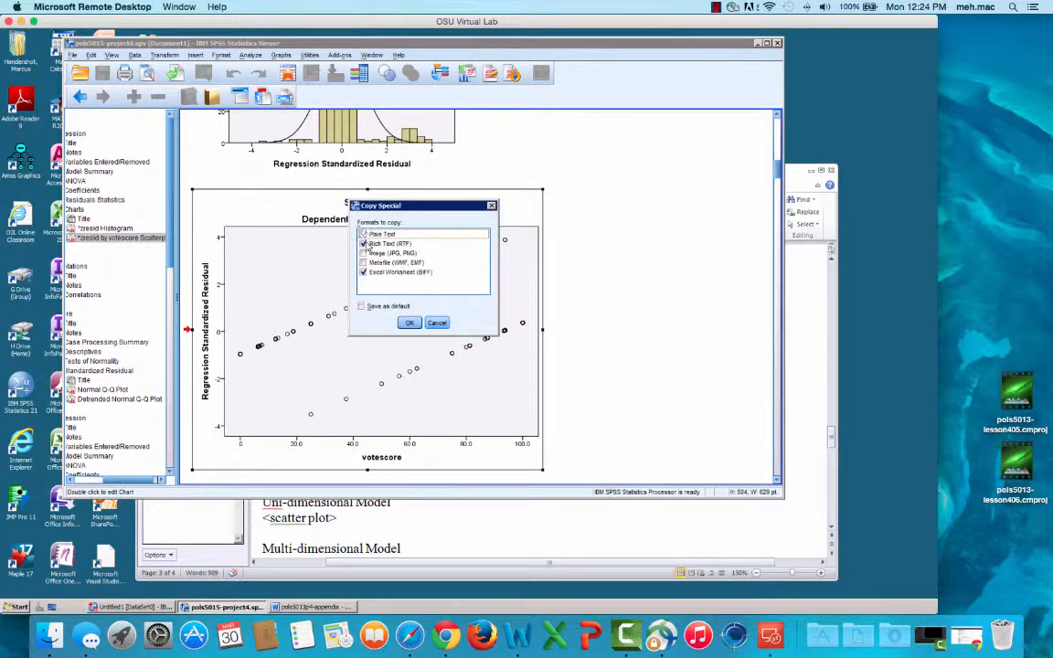
{"action": "left_click", "coordinate": [364, 244]}
{"action": "left_click", "coordinate": [364, 272]}
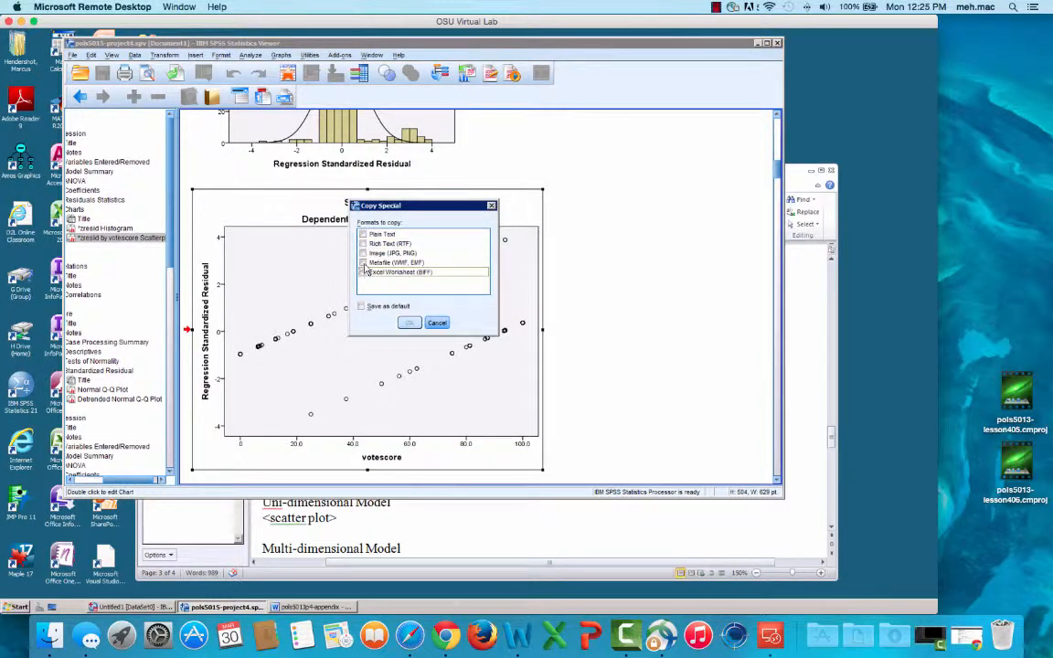
{"action": "left_click", "coordinate": [363, 263]}
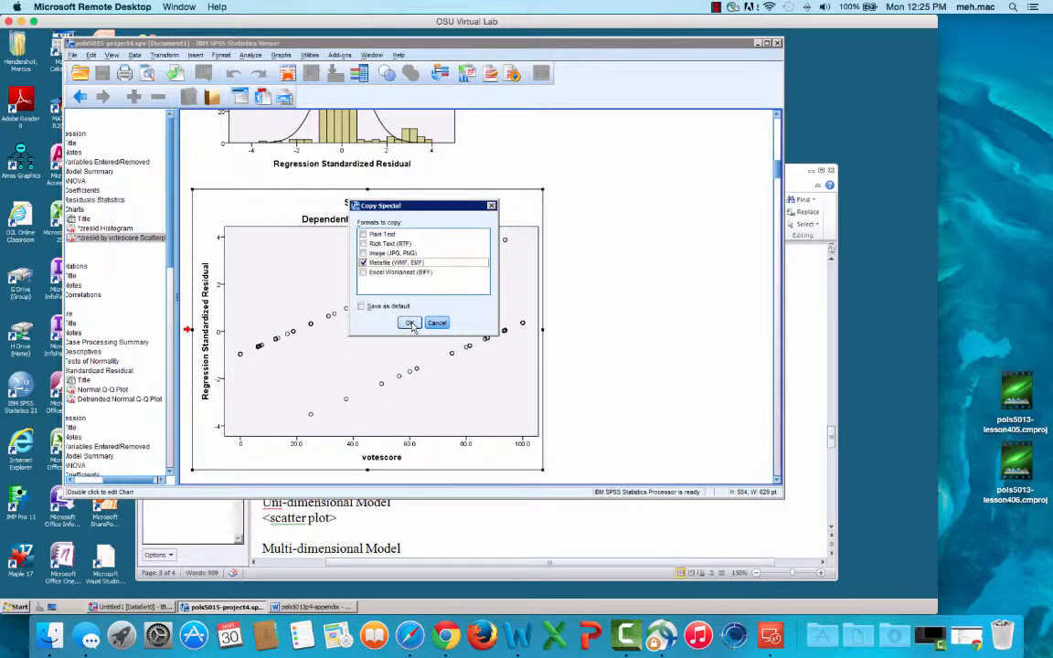
{"action": "left_click", "coordinate": [410, 324]}
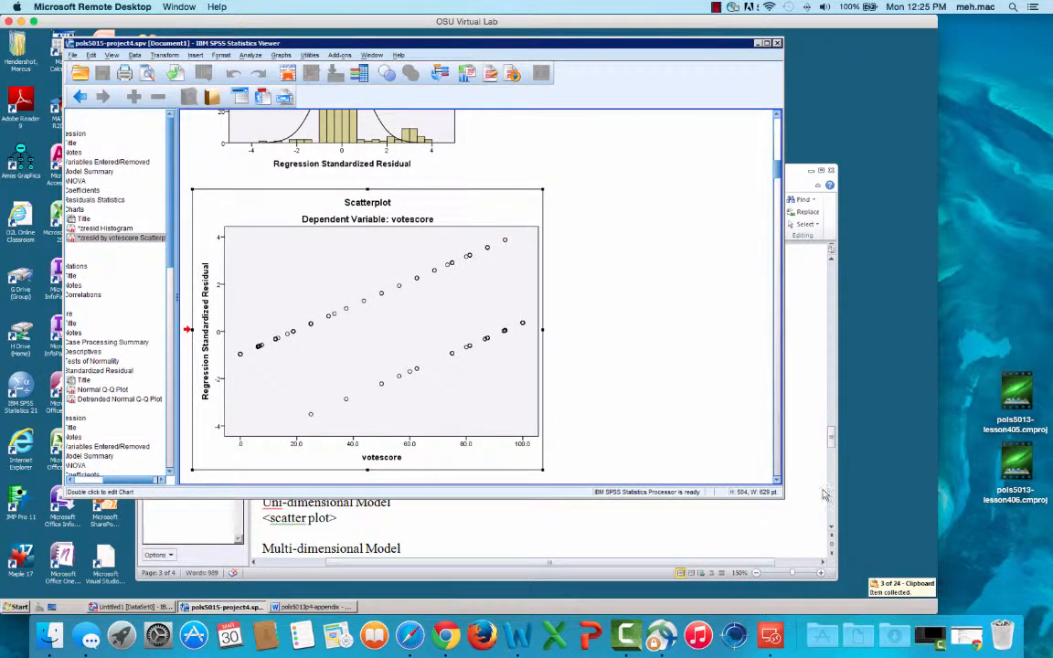
Switch to the Word appendix at the Partisan Model placeholder of Assumption 6
{"action": "left_click", "coordinate": [768, 536]}
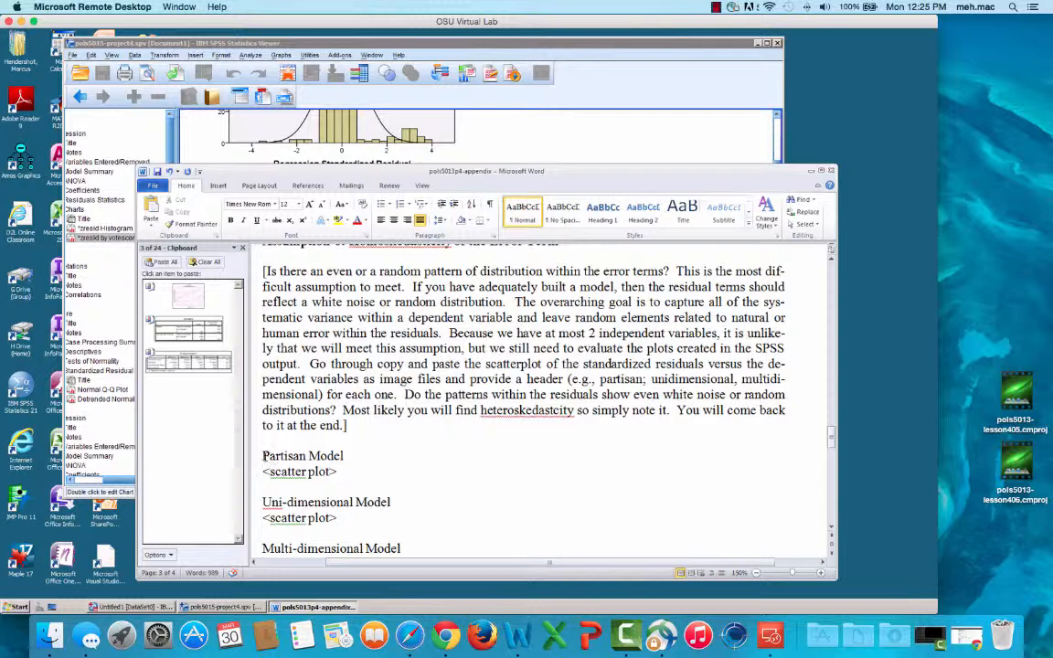
{"action": "left_click_drag", "start_coordinate": [264, 472], "coordinate": [345, 477]}
{"action": "scroll", "coordinate": [345, 478], "scroll_direction": "up", "scroll_amount": 1}
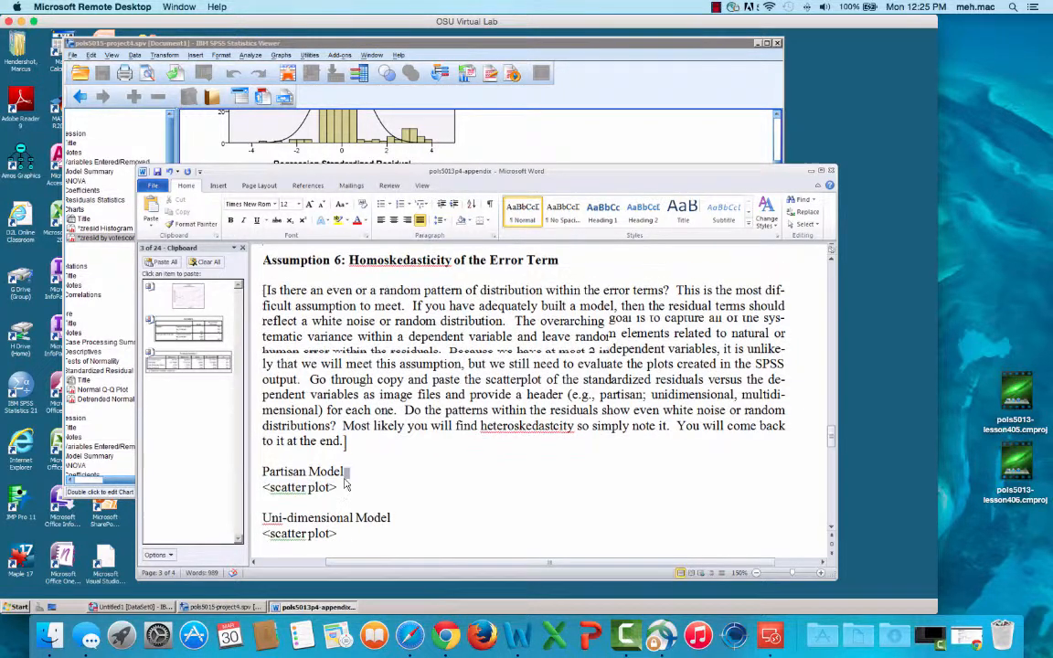
{"action": "key", "text": "Delete"}
{"action": "scroll", "coordinate": [365, 479], "scroll_direction": "up", "scroll_amount": 1}
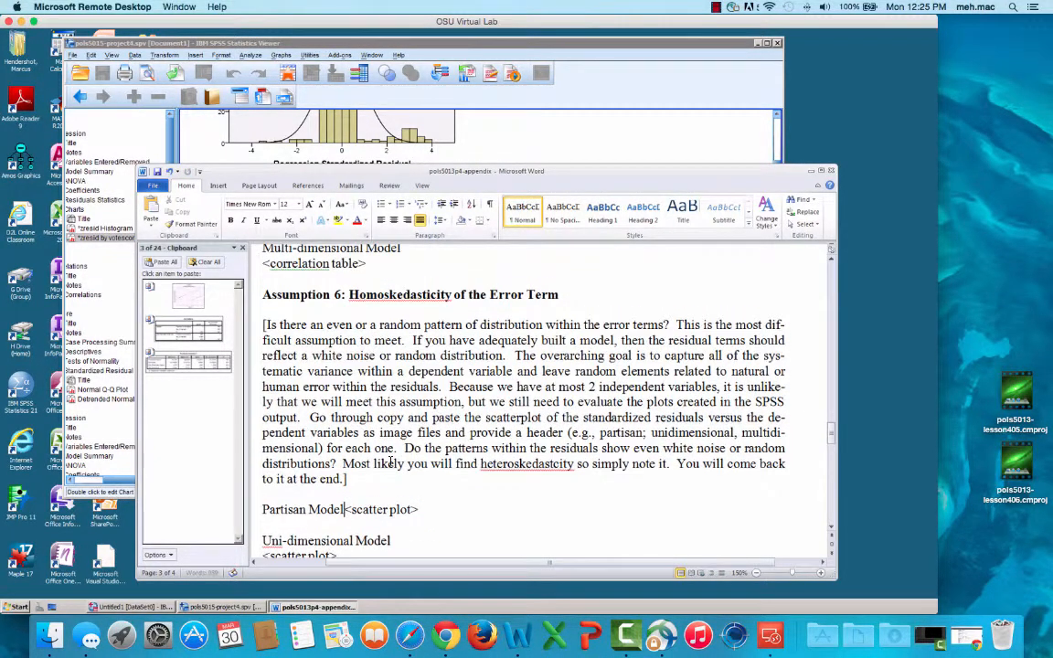
{"action": "scroll", "coordinate": [393, 480], "scroll_direction": "down", "scroll_amount": 3}
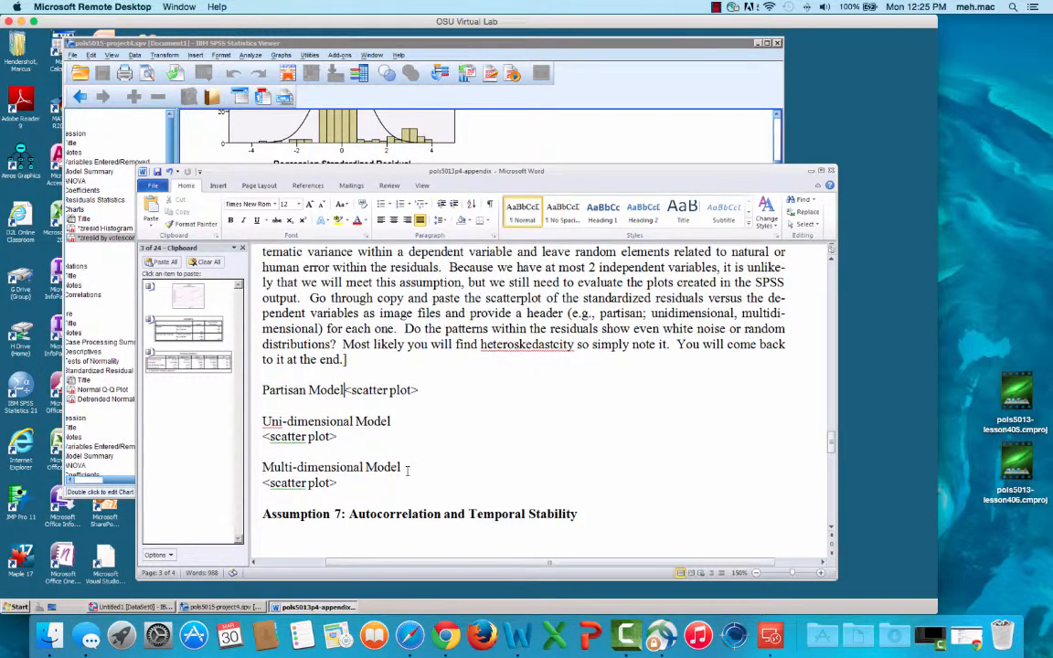
{"action": "key", "text": "Return"}
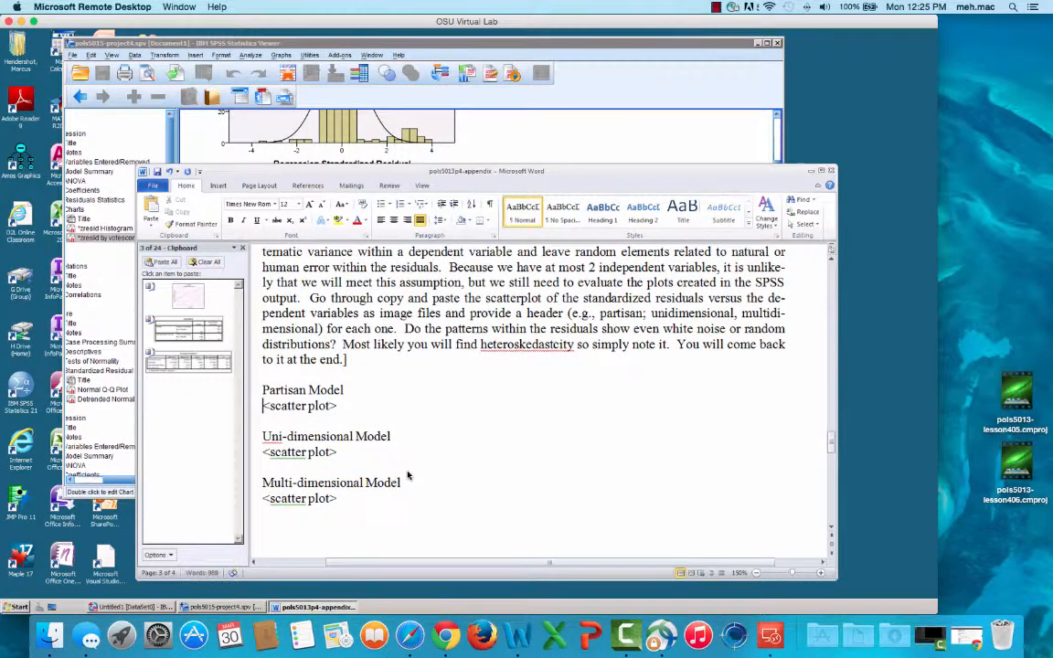
Replace the "<scatter plot>" placeholder under Partisan Model in Assumption 6 with the copied votescore residual scatterplot
{"action": "key", "text": "shift+Right"}
{"action": "key", "text": "shift+Right"}
{"action": "key", "text": "shift+Right"}
{"action": "key", "text": "shift+Right"}
{"action": "key", "text": "shift+Right"}
{"action": "key", "text": "shift+Right"}
{"action": "key", "text": "shift+Right"}
{"action": "key", "text": "shift+Right"}
{"action": "key", "text": "shift+Right"}
{"action": "key", "text": "shift+Right"}
{"action": "key", "text": "shift+Right"}
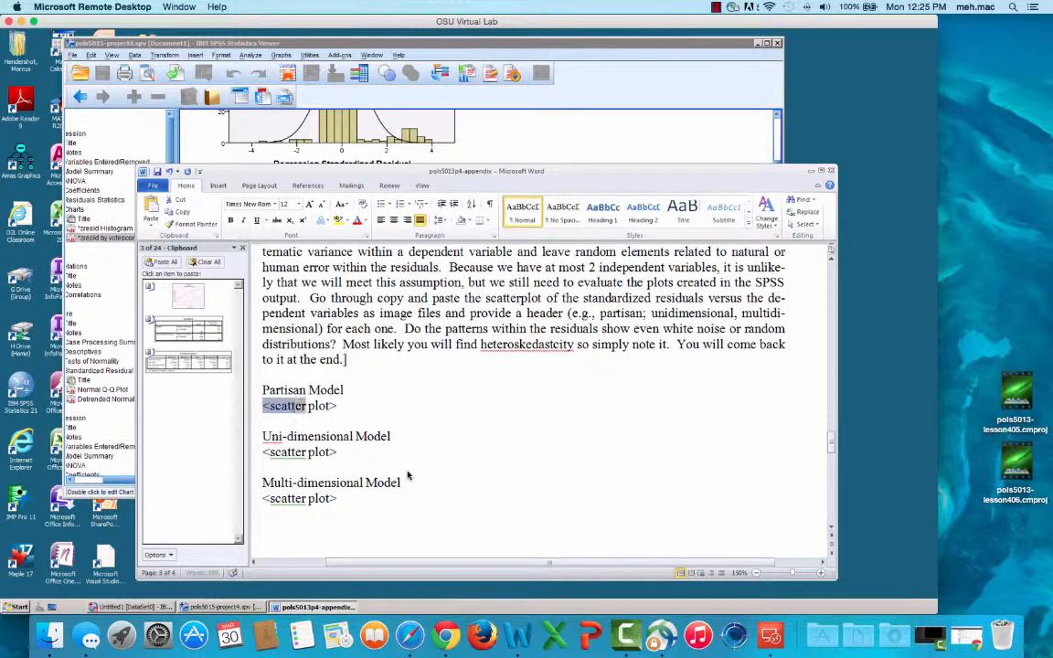
{"action": "key", "text": "shift+Right"}
{"action": "key", "text": "shift+Right"}
{"action": "key", "text": "shift+Right"}
{"action": "key", "text": "shift+Right"}
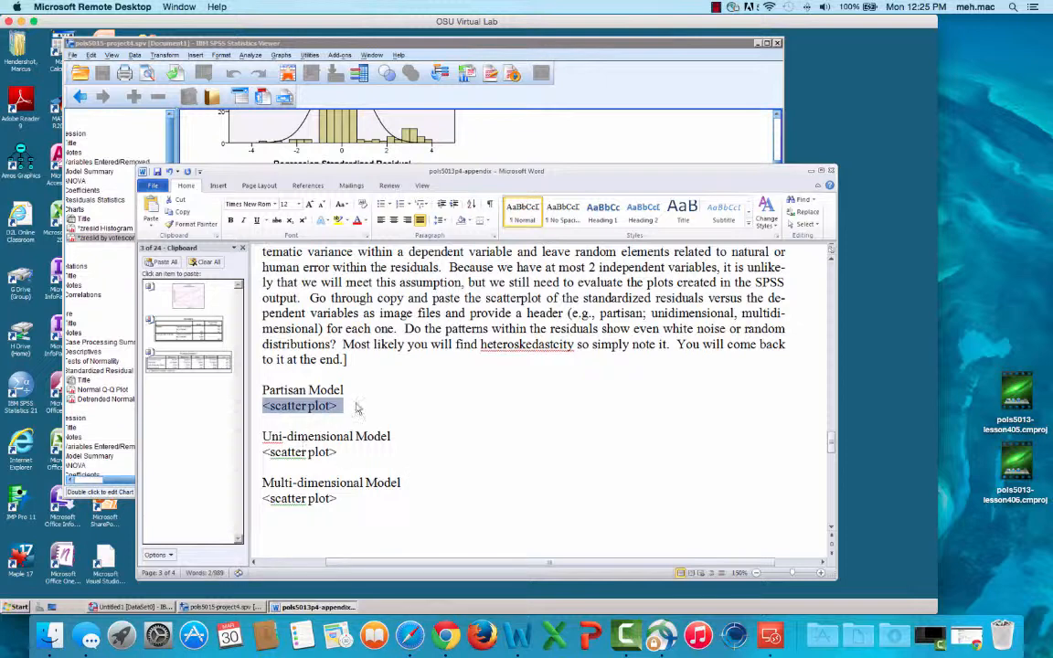
{"action": "key", "text": "Delete"}
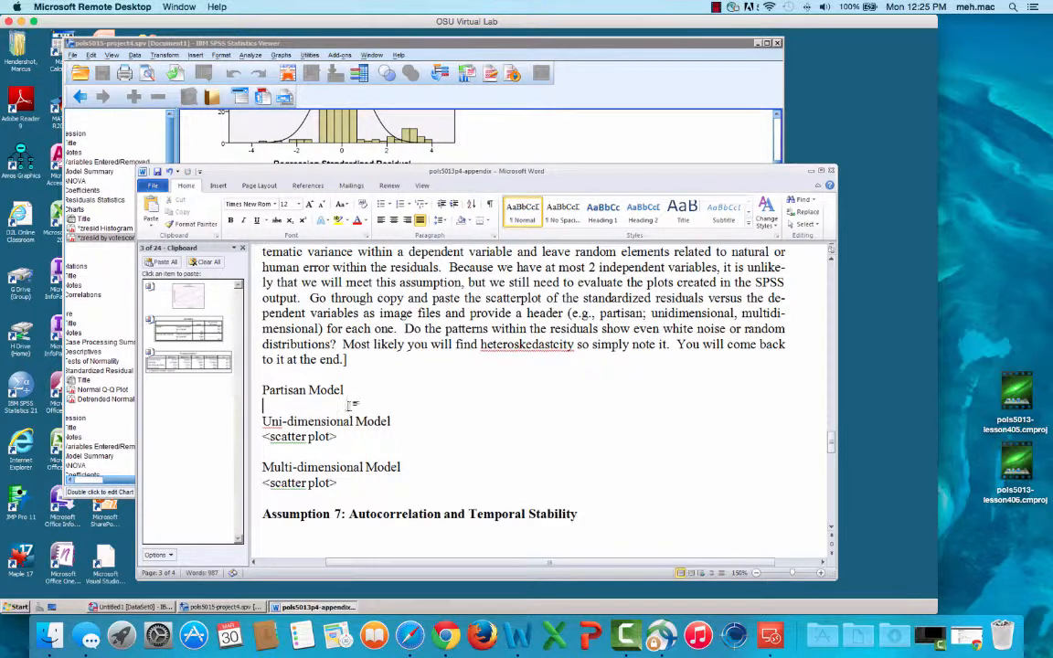
{"action": "right_click", "coordinate": [296, 408]}
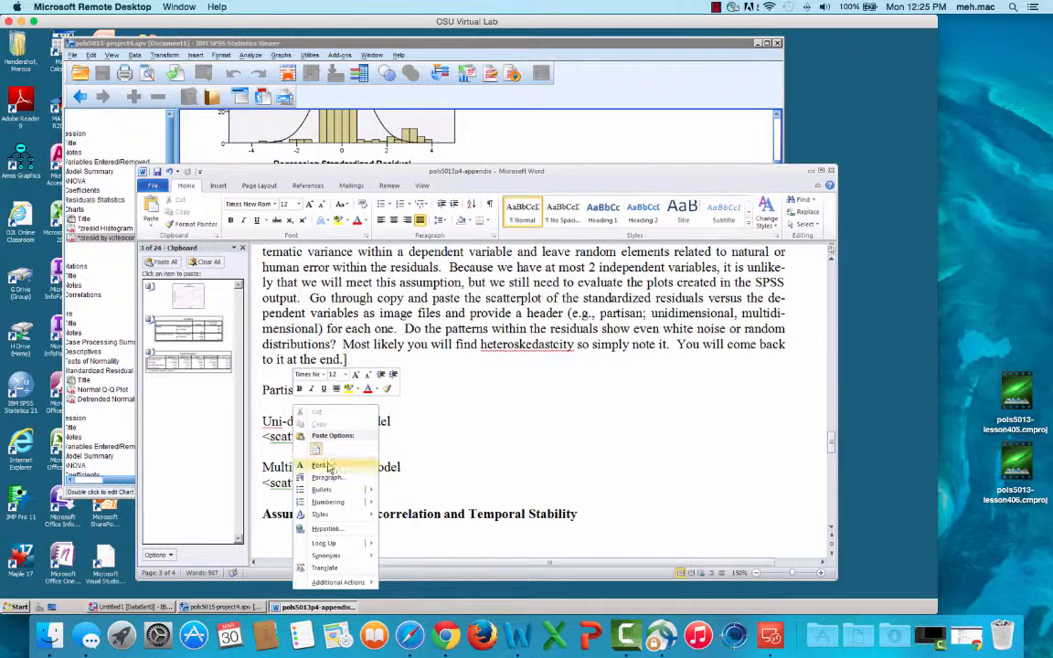
{"action": "left_click", "coordinate": [583, 442]}
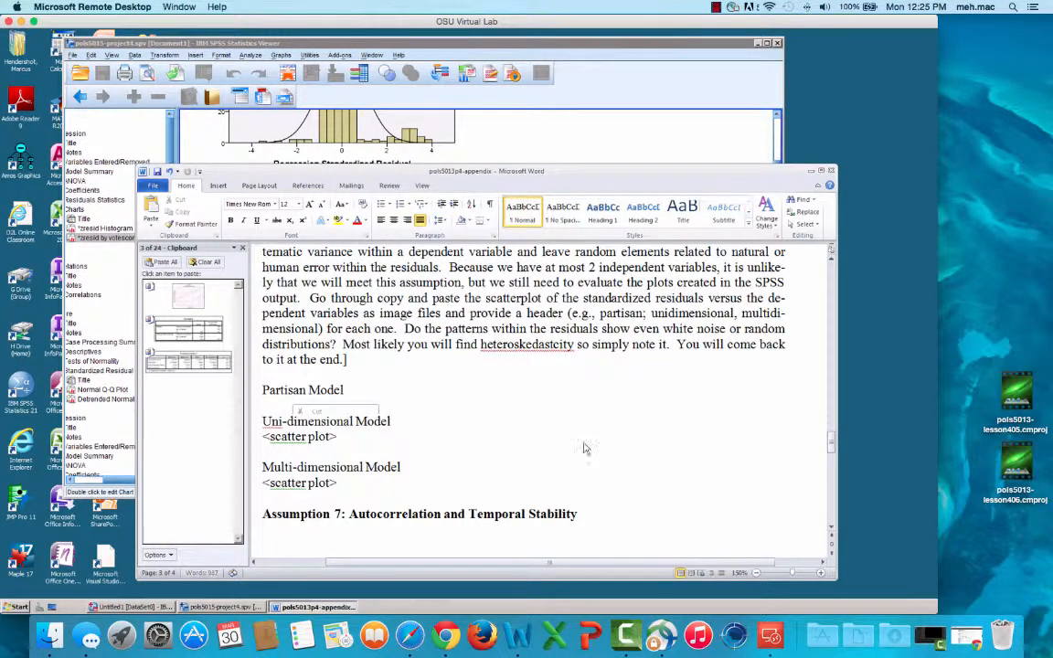
{"action": "key", "text": "ctrl+v"}
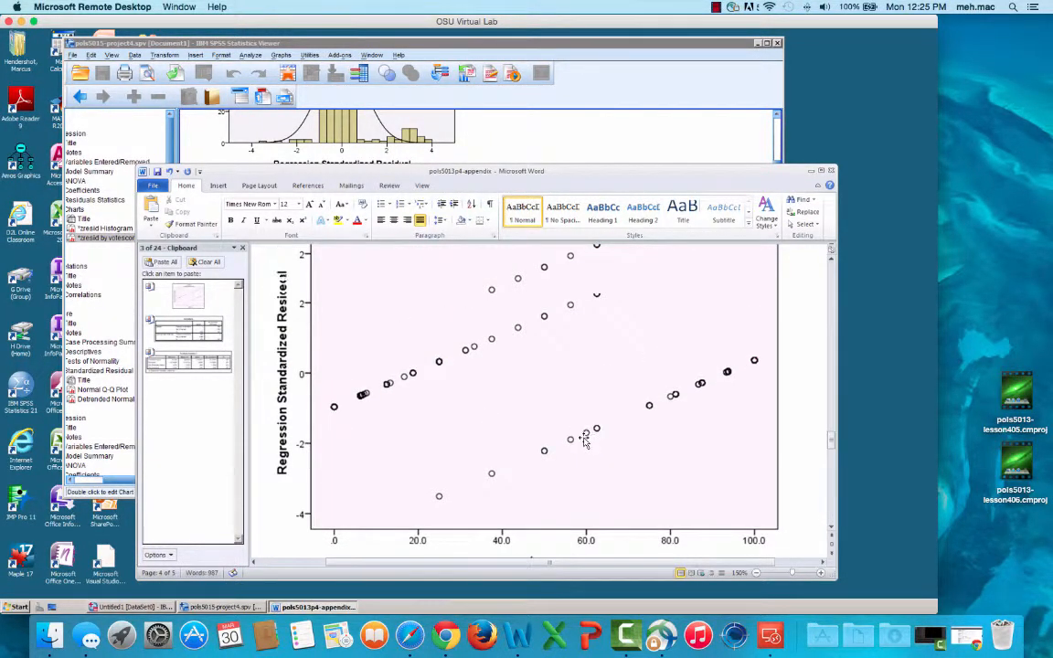
Check where the pasted scatterplot sits in the appendix and maximize the document window
{"action": "scroll", "coordinate": [583, 440], "scroll_direction": "up", "scroll_amount": 6}
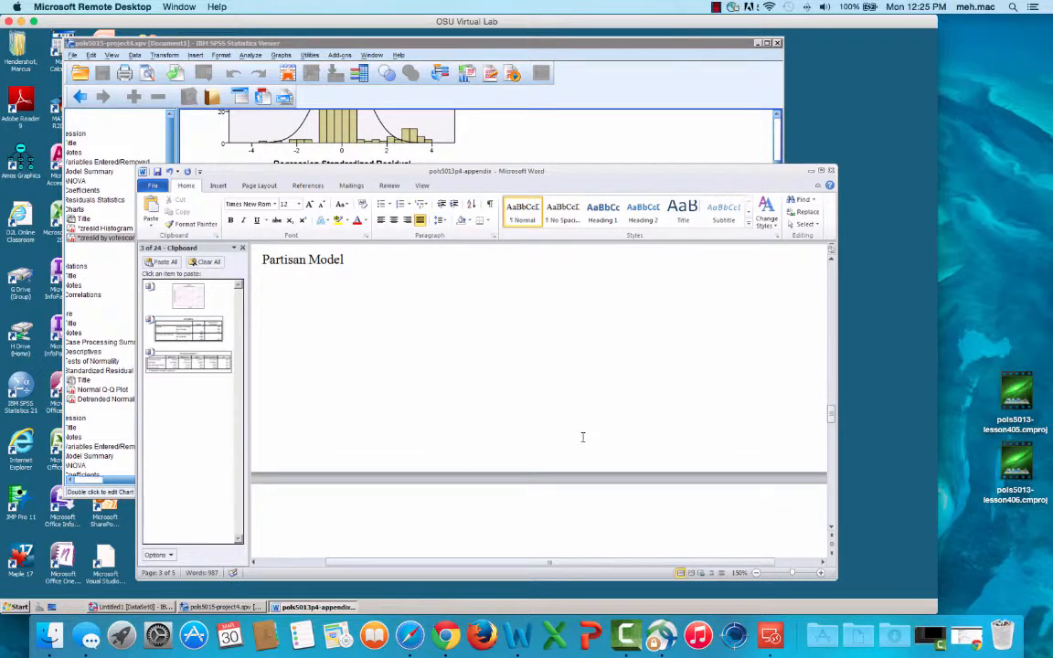
{"action": "scroll", "coordinate": [583, 438], "scroll_direction": "down", "scroll_amount": 6}
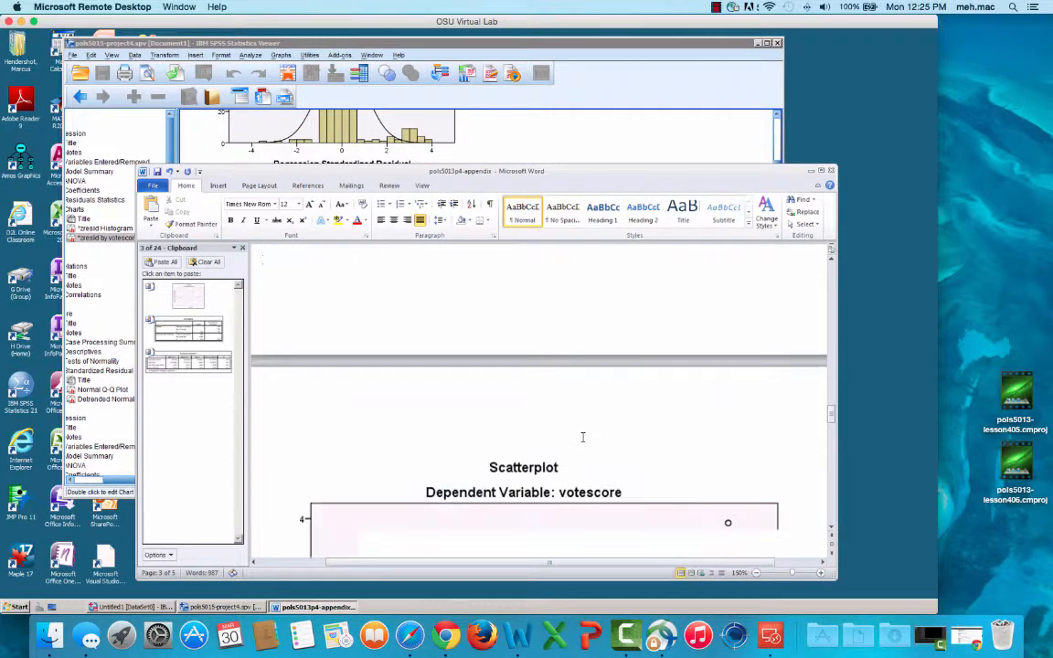
{"action": "scroll", "coordinate": [583, 441], "scroll_direction": "down", "scroll_amount": 5}
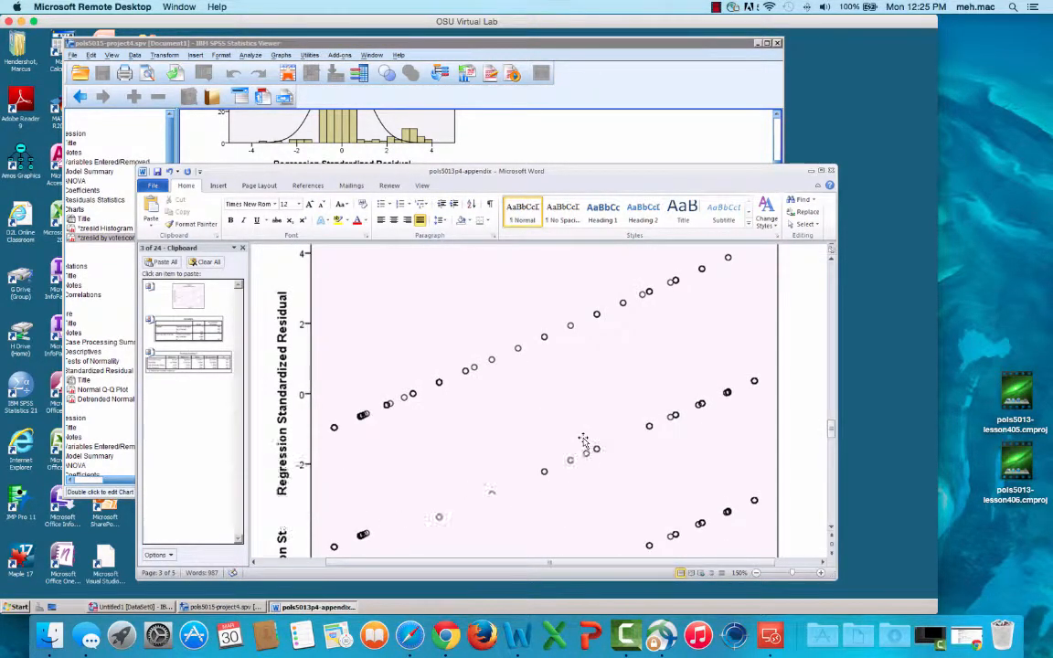
{"action": "scroll", "coordinate": [583, 440], "scroll_direction": "down", "scroll_amount": 5}
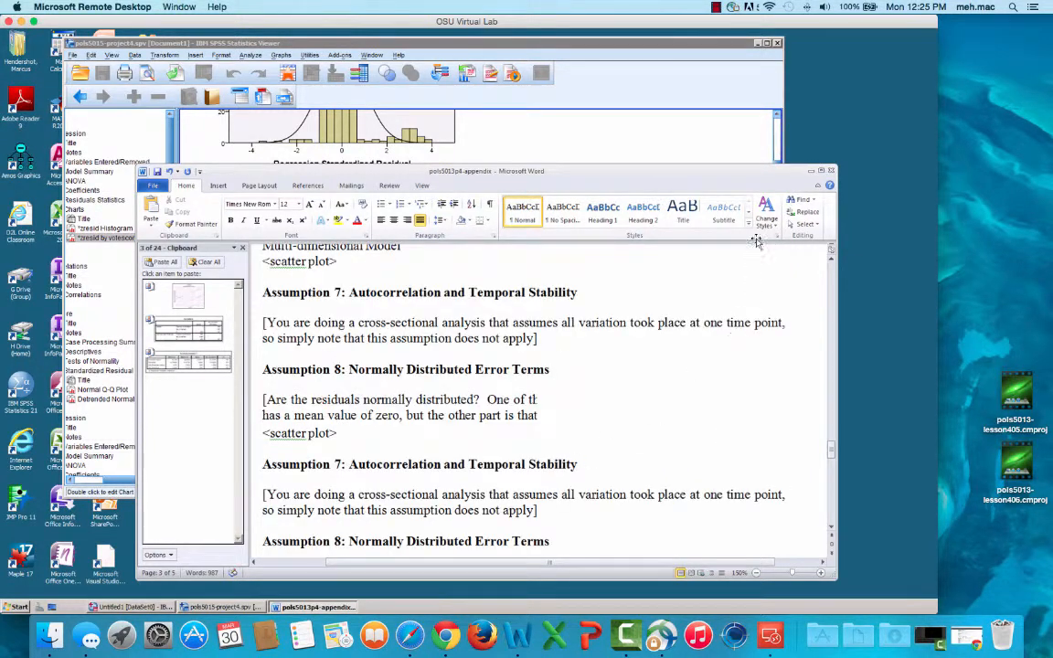
{"action": "left_click", "coordinate": [821, 172]}
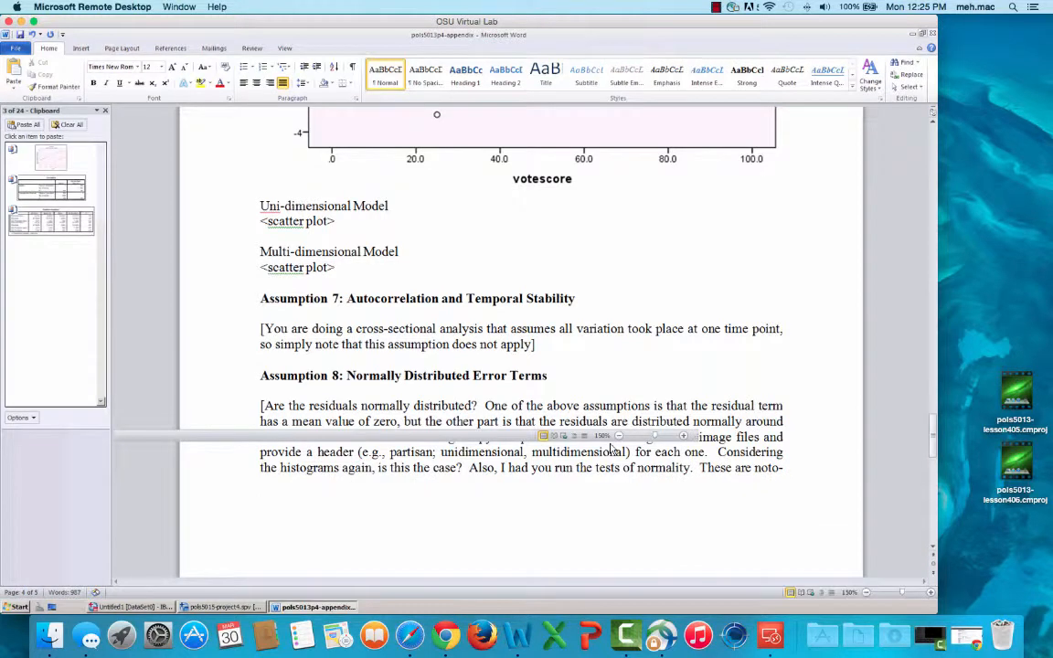
{"action": "scroll", "coordinate": [610, 442], "scroll_direction": "up", "scroll_amount": 5}
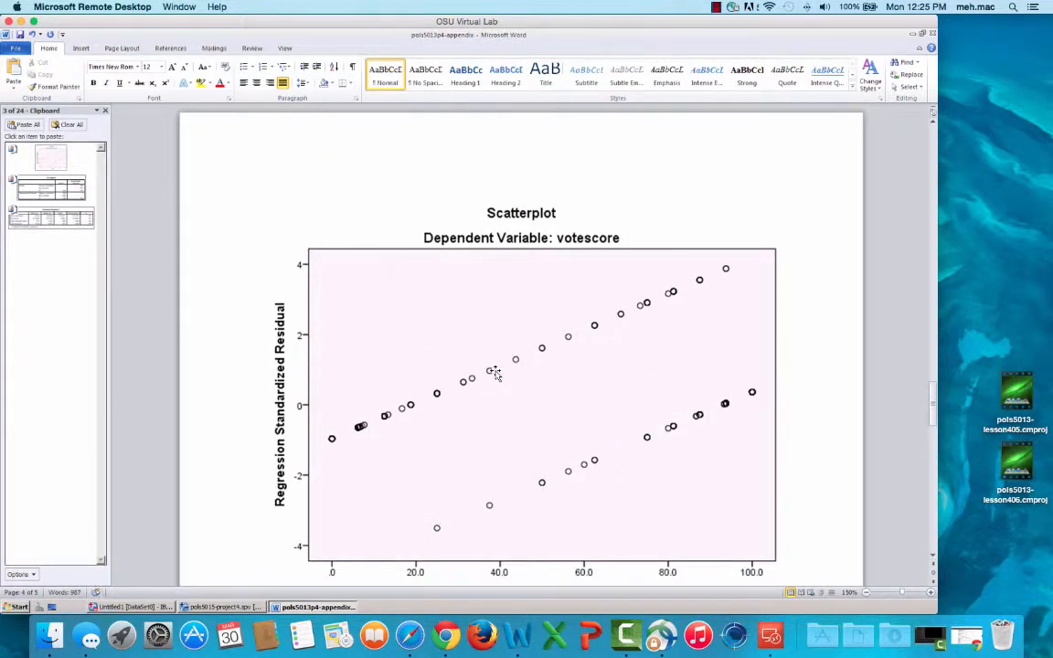
Set the pasted scatterplot's height to 2.5 inches and insert a blank line between it and the Uni-dimensional Model header
{"action": "left_click", "coordinate": [494, 373]}
{"action": "right_click", "coordinate": [498, 367]}
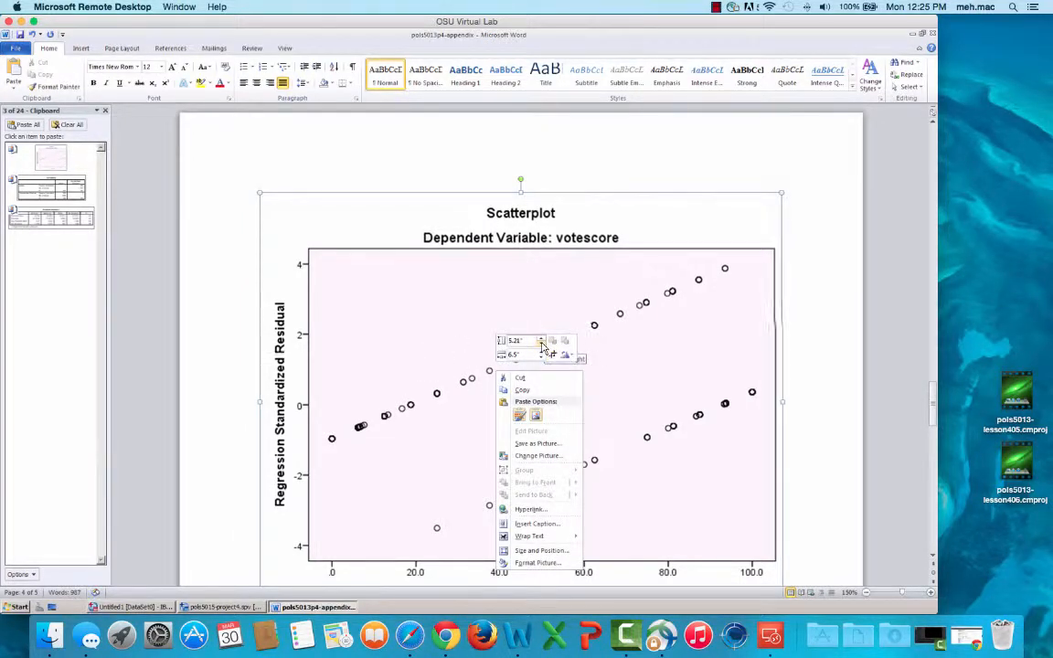
{"action": "left_click", "coordinate": [541, 344]}
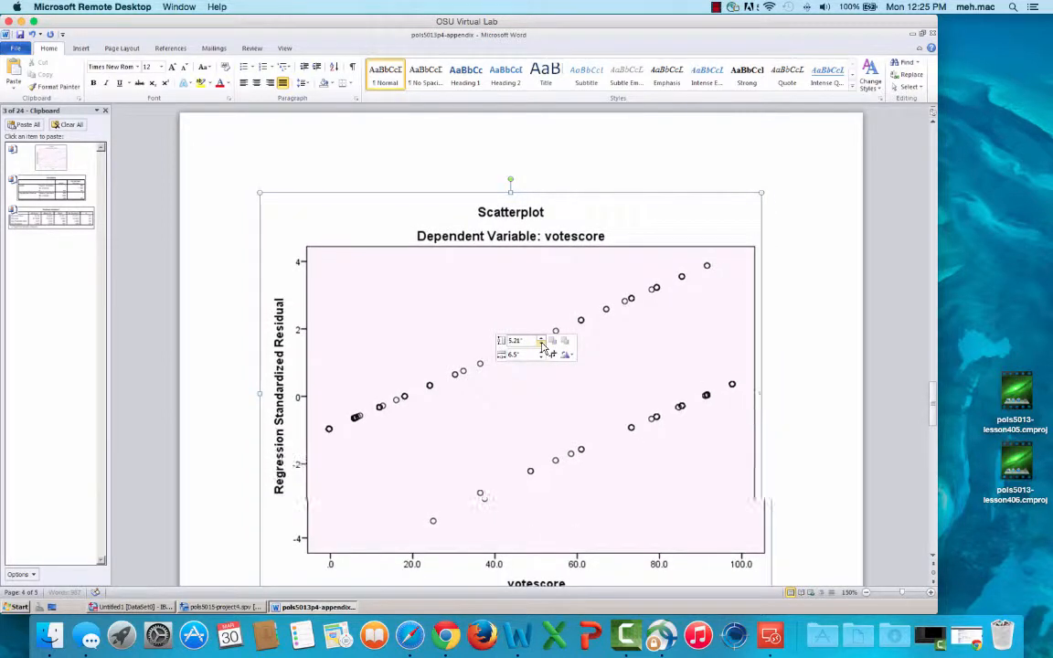
{"action": "left_click", "coordinate": [541, 345]}
{"action": "left_click", "coordinate": [541, 344]}
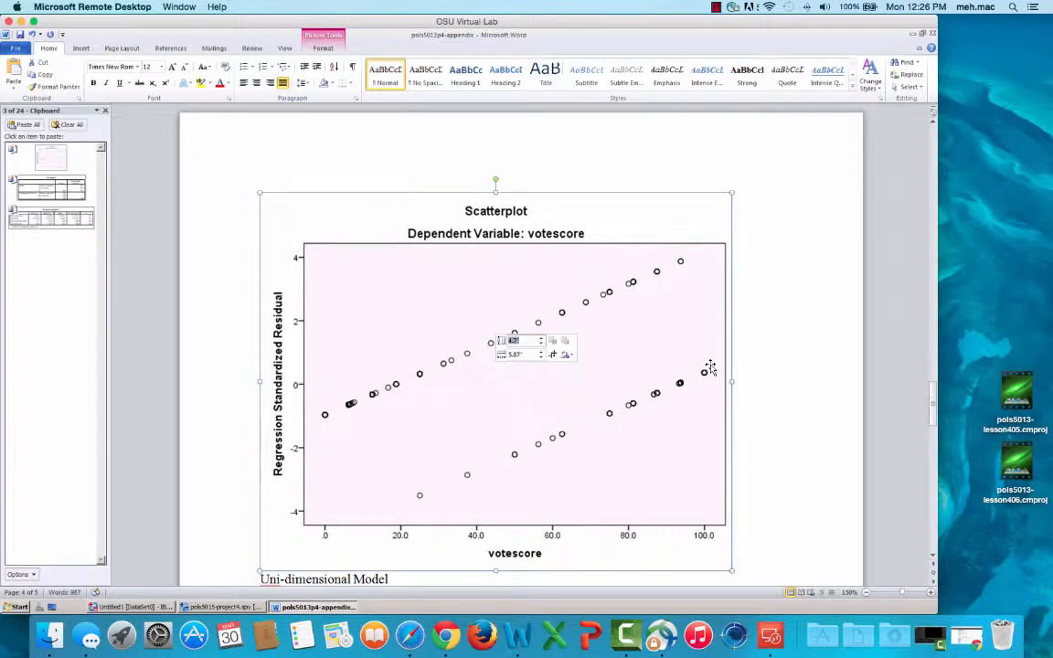
{"action": "type", "text": "2.5"}
{"action": "key", "text": "Return"}
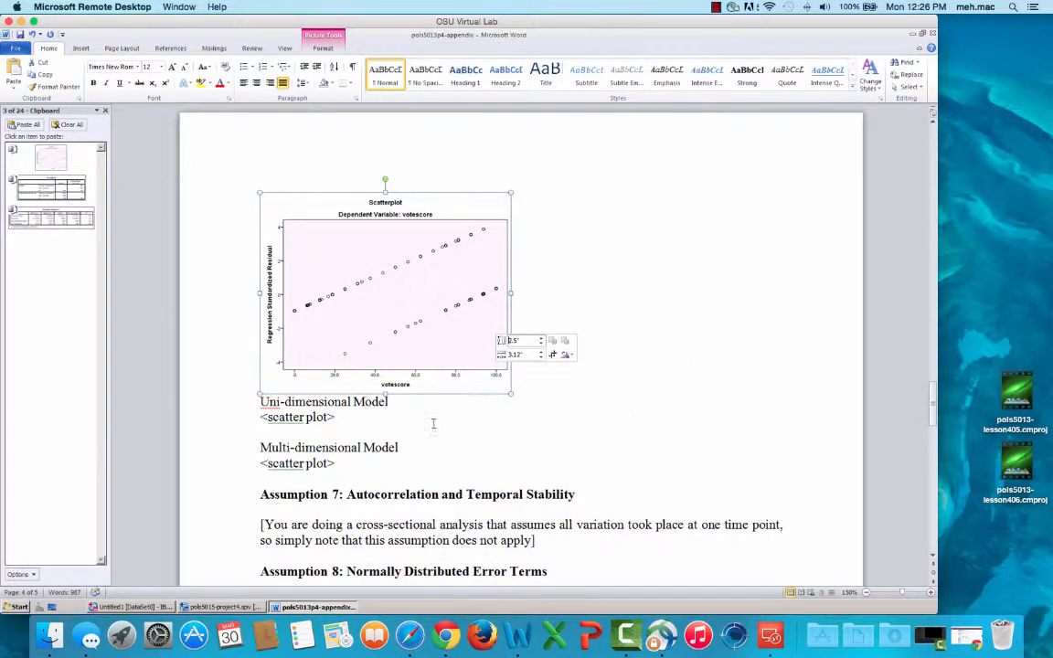
{"action": "left_click", "coordinate": [262, 403]}
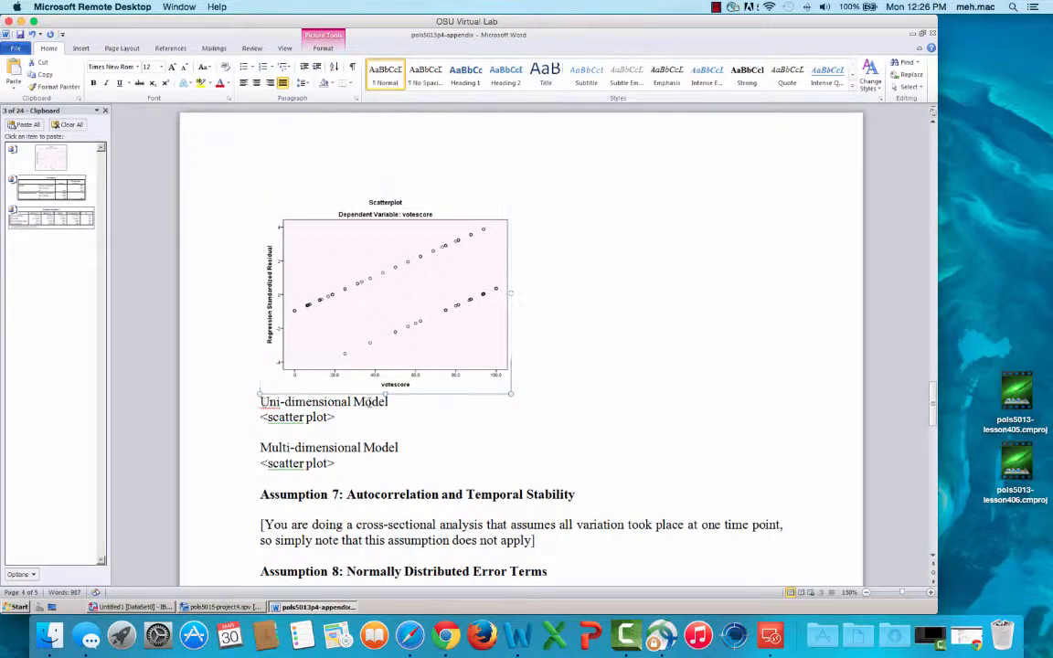
{"action": "key", "text": "Return"}
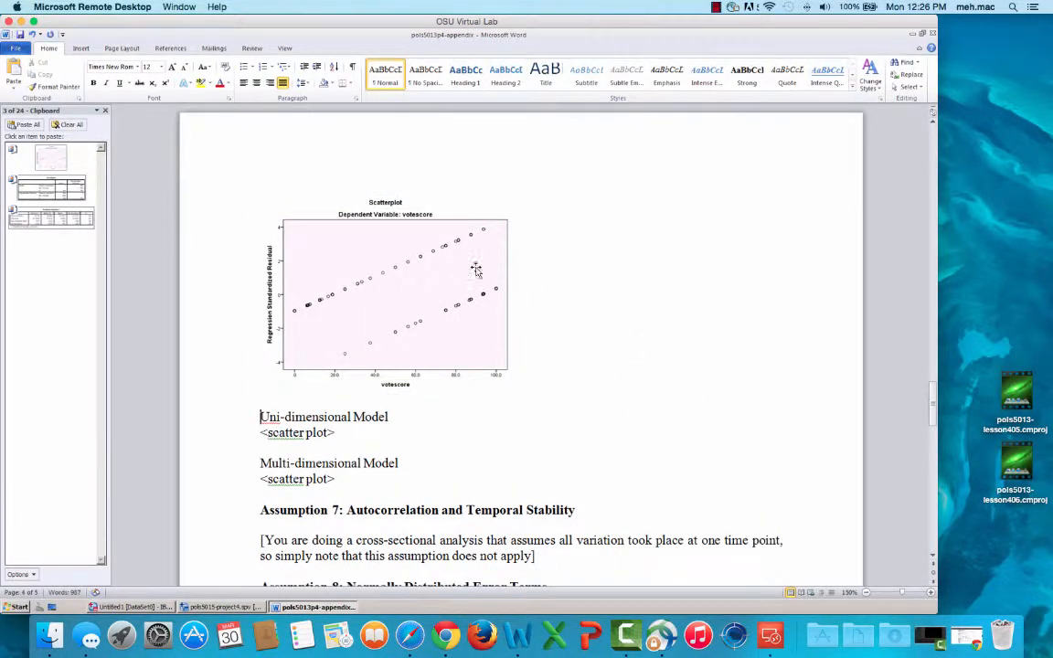
Review the resized scatterplot's placement and read the Assumption 7 and Assumption 8 instructions with the histogram placeholders
{"action": "scroll", "coordinate": [573, 279], "scroll_direction": "up", "scroll_amount": 5}
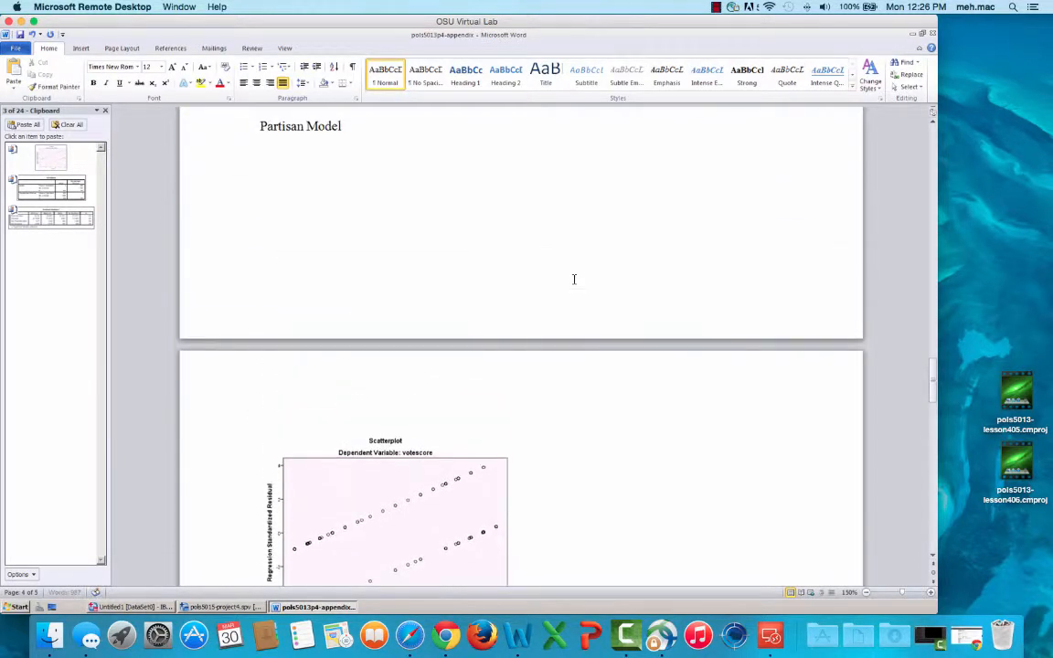
{"action": "scroll", "coordinate": [573, 281], "scroll_direction": "up", "scroll_amount": 1}
{"action": "scroll", "coordinate": [585, 288], "scroll_direction": "down", "scroll_amount": 5}
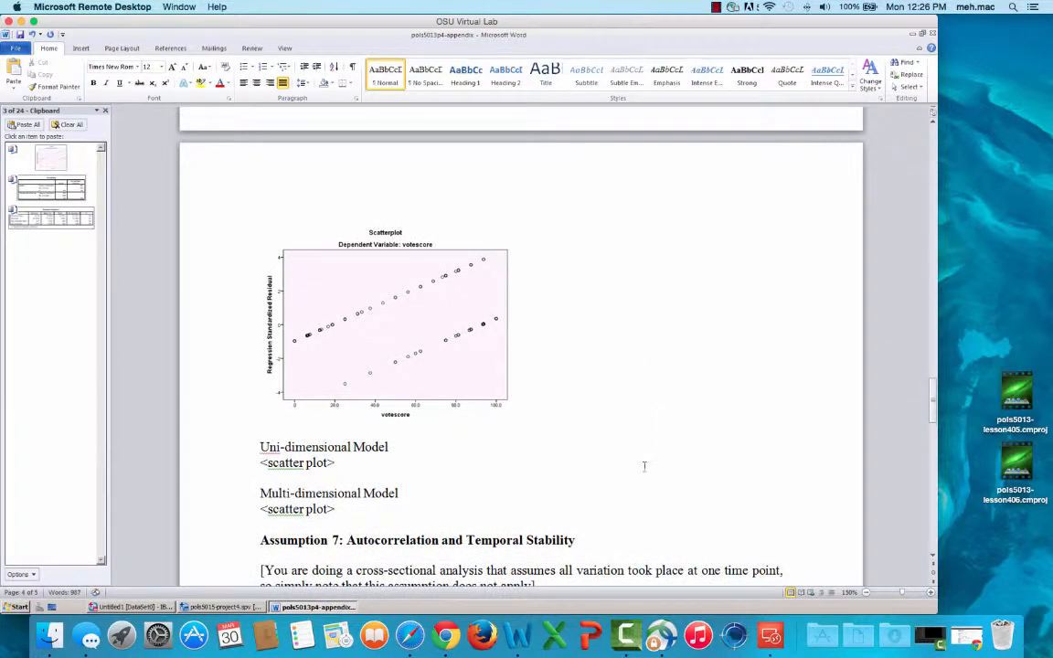
{"action": "scroll", "coordinate": [653, 454], "scroll_direction": "down", "scroll_amount": 1}
{"action": "scroll", "coordinate": [656, 431], "scroll_direction": "down", "scroll_amount": 2}
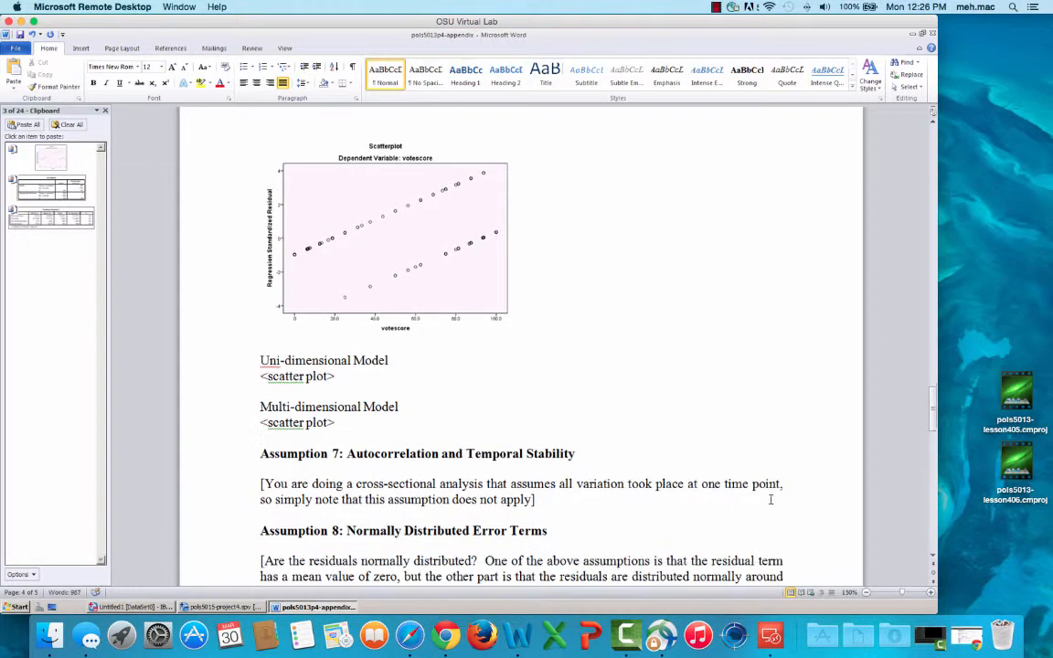
{"action": "scroll", "coordinate": [620, 412], "scroll_direction": "down", "scroll_amount": 7}
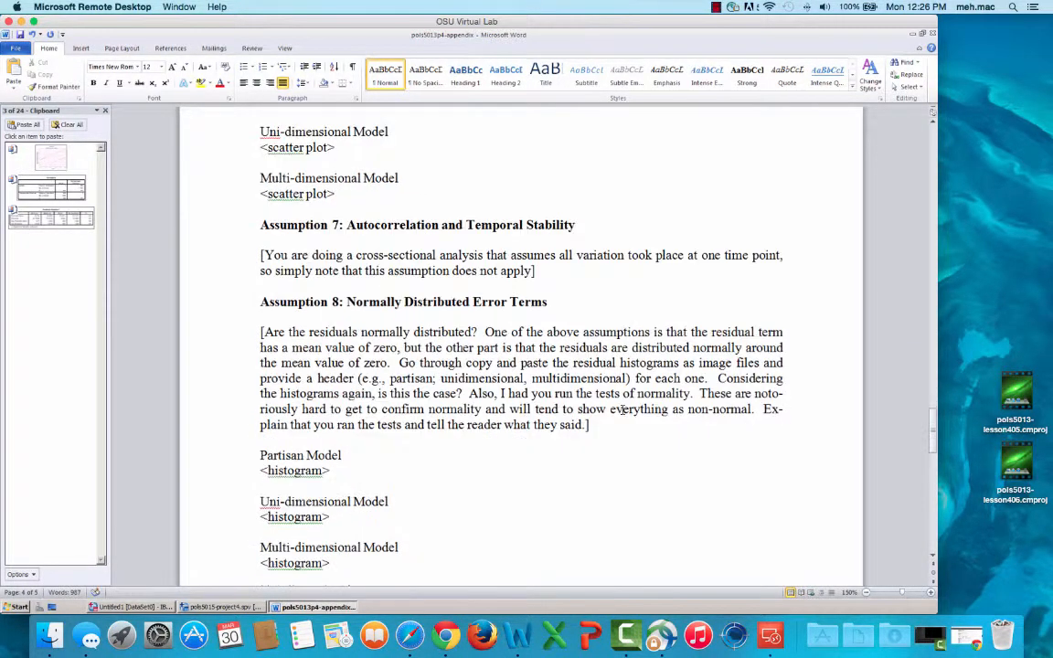
{"action": "scroll", "coordinate": [622, 410], "scroll_direction": "down", "scroll_amount": 1}
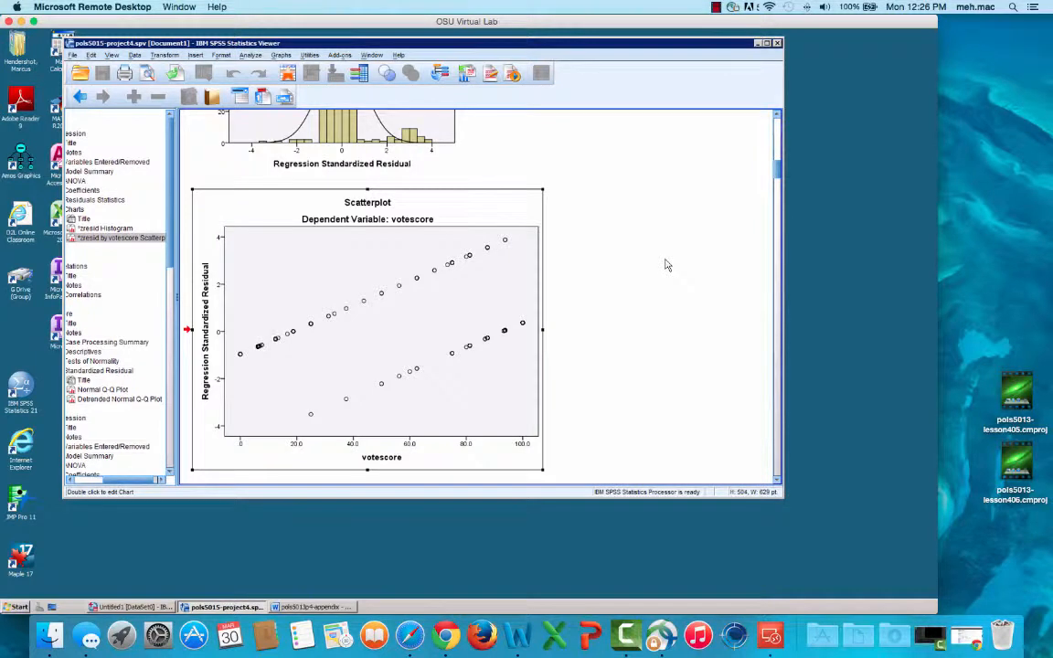
In the SPSS output, copy the partyid regression's votescore residual histogram with Copy Special, using only the Metafile (WMF, EMF) format
{"action": "left_click_drag", "start_coordinate": [775, 169], "coordinate": [774, 160]}
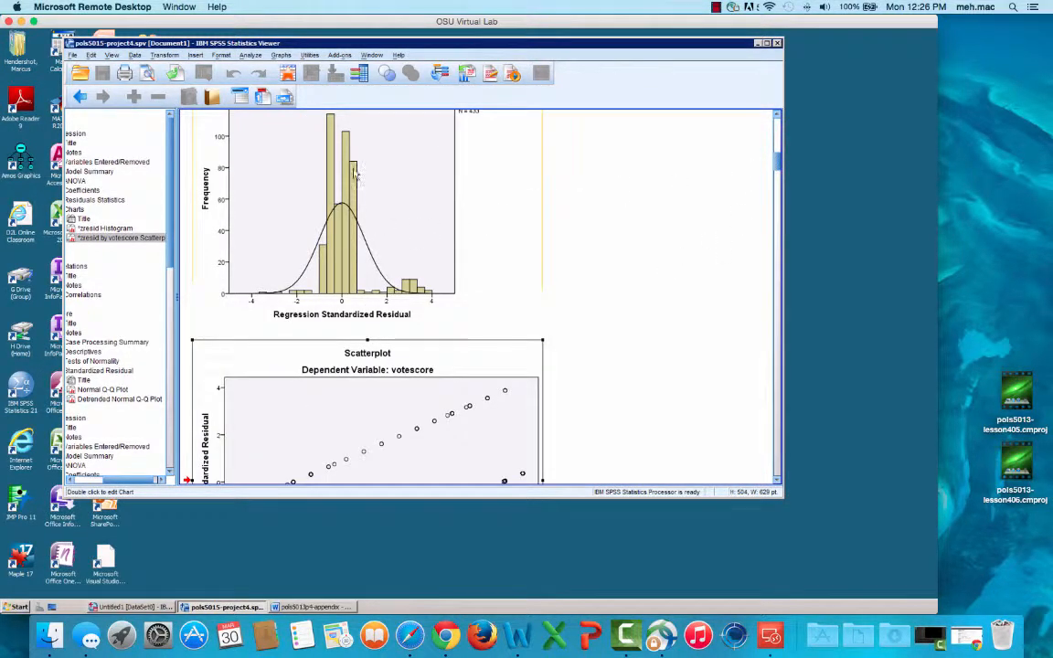
{"action": "left_click", "coordinate": [420, 176]}
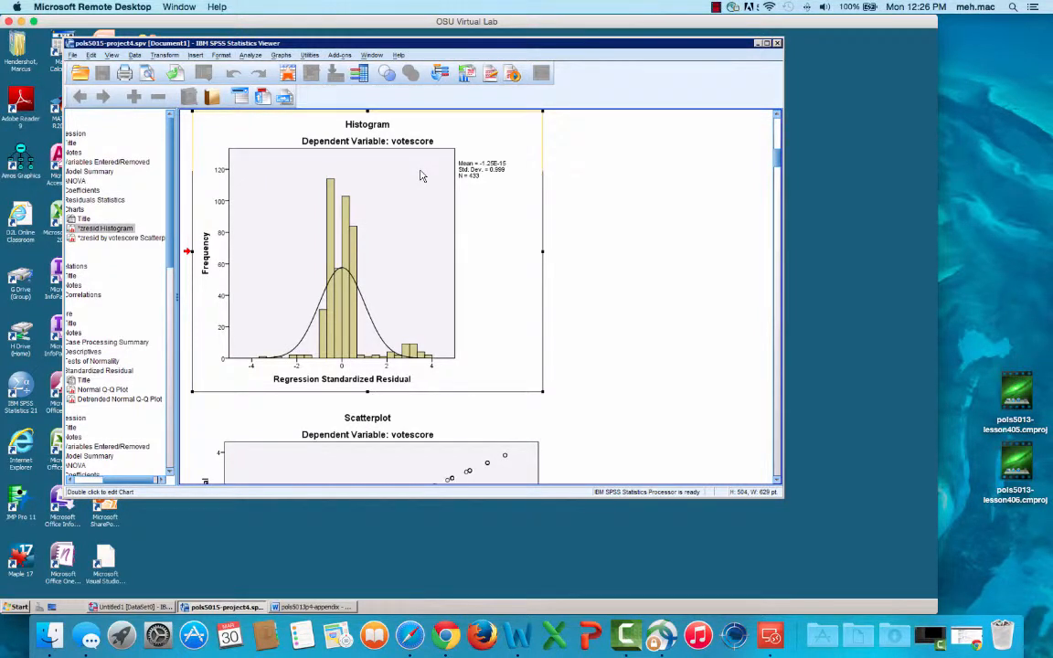
{"action": "right_click", "coordinate": [420, 176]}
{"action": "left_click", "coordinate": [440, 197]}
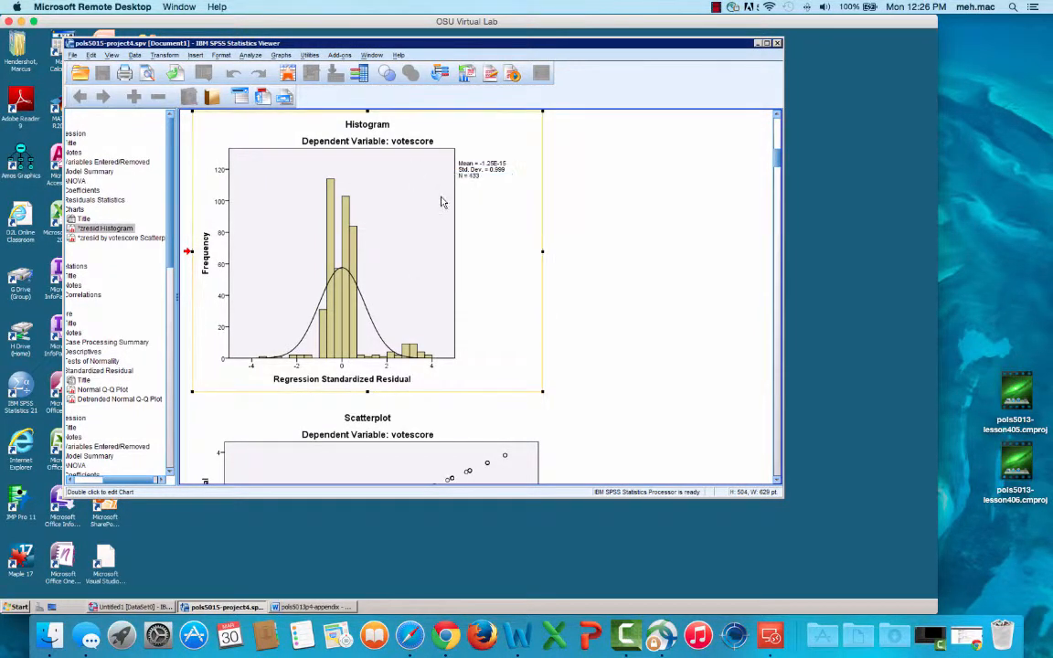
{"action": "right_click", "coordinate": [501, 239]}
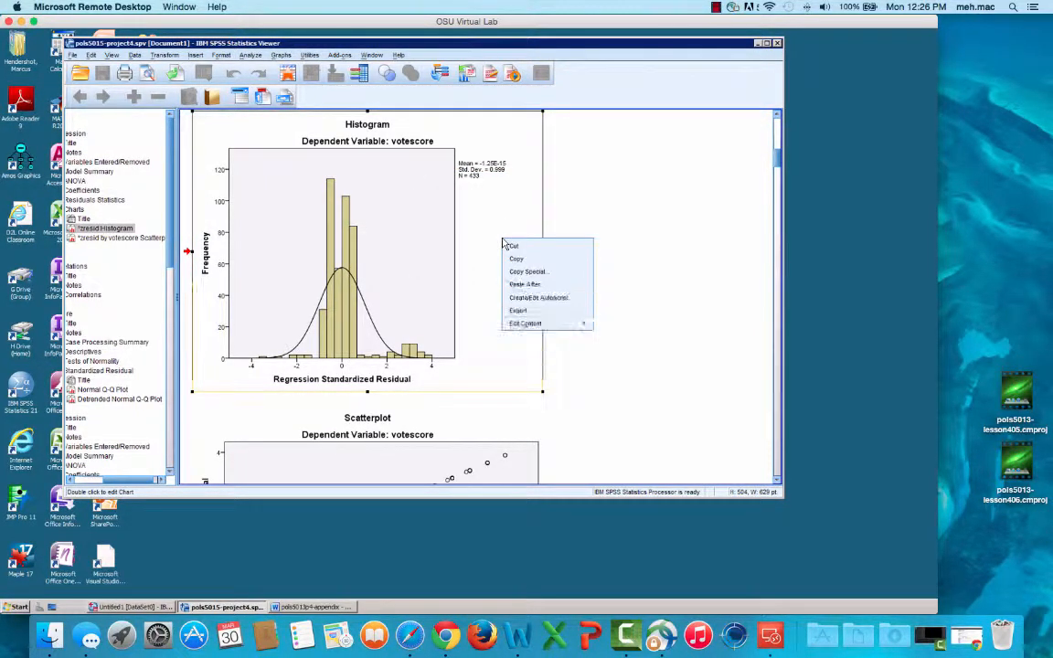
{"action": "left_click", "coordinate": [537, 274]}
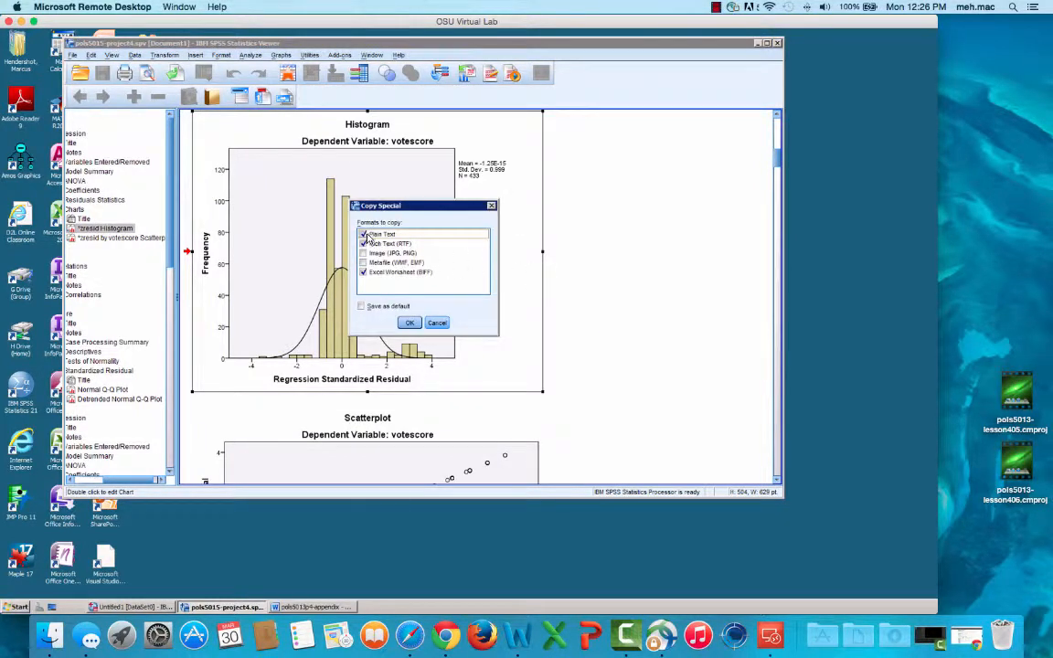
{"action": "left_click", "coordinate": [364, 244]}
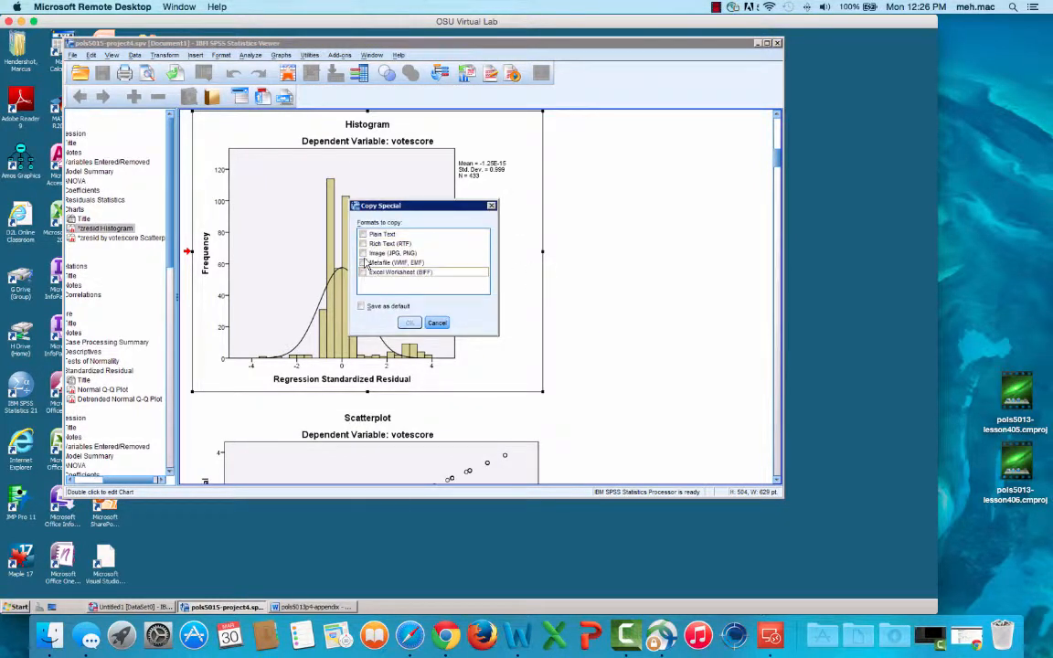
{"action": "left_click", "coordinate": [411, 323]}
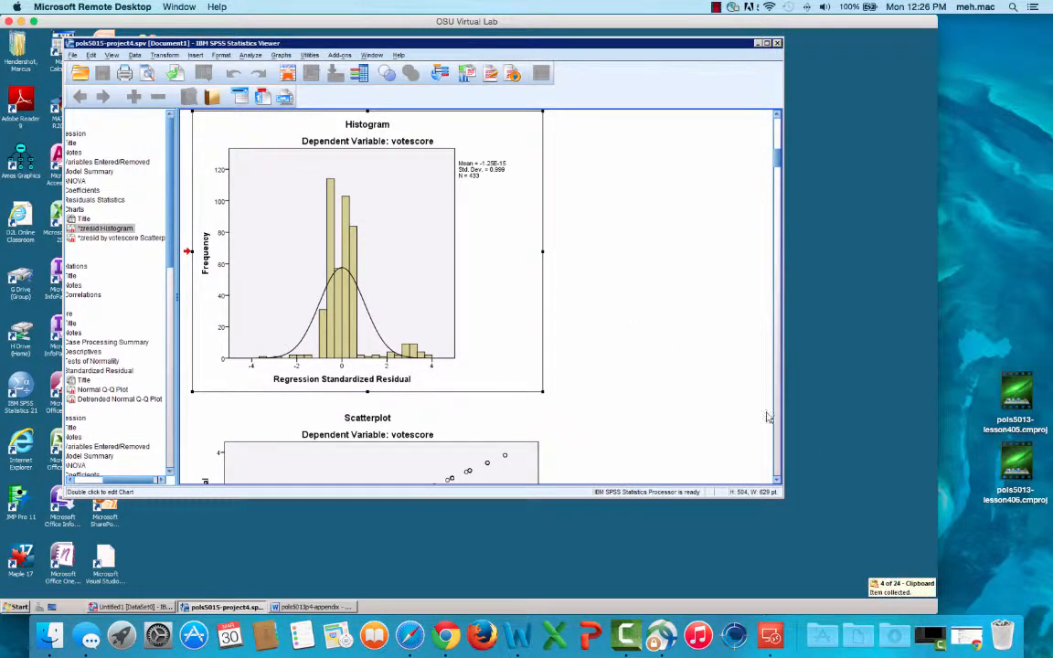
Switch to the Word appendix and replace the Partisan Model histogram placeholder under Assumption 8 with the copied histogram
{"action": "left_click", "coordinate": [830, 409]}
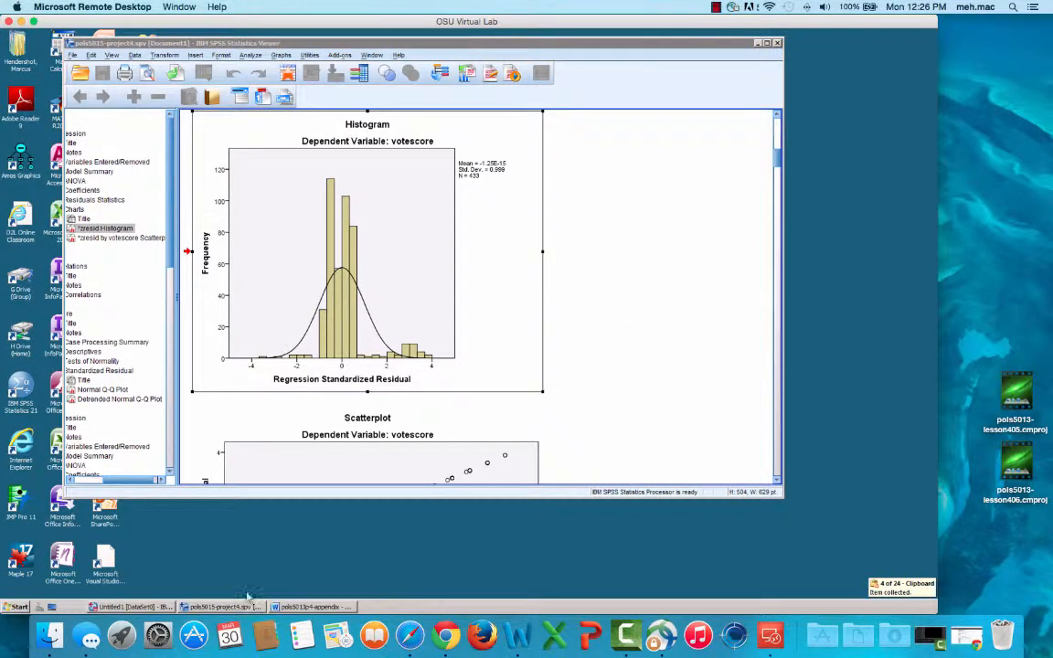
{"action": "left_click", "coordinate": [311, 607]}
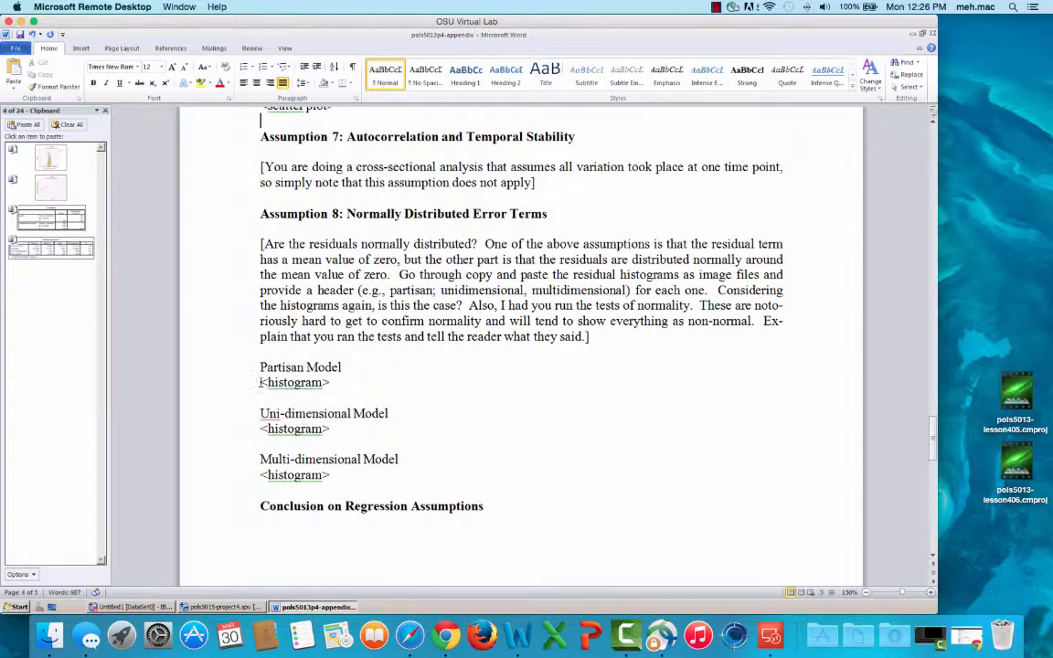
{"action": "left_click_drag", "start_coordinate": [260, 382], "coordinate": [354, 384]}
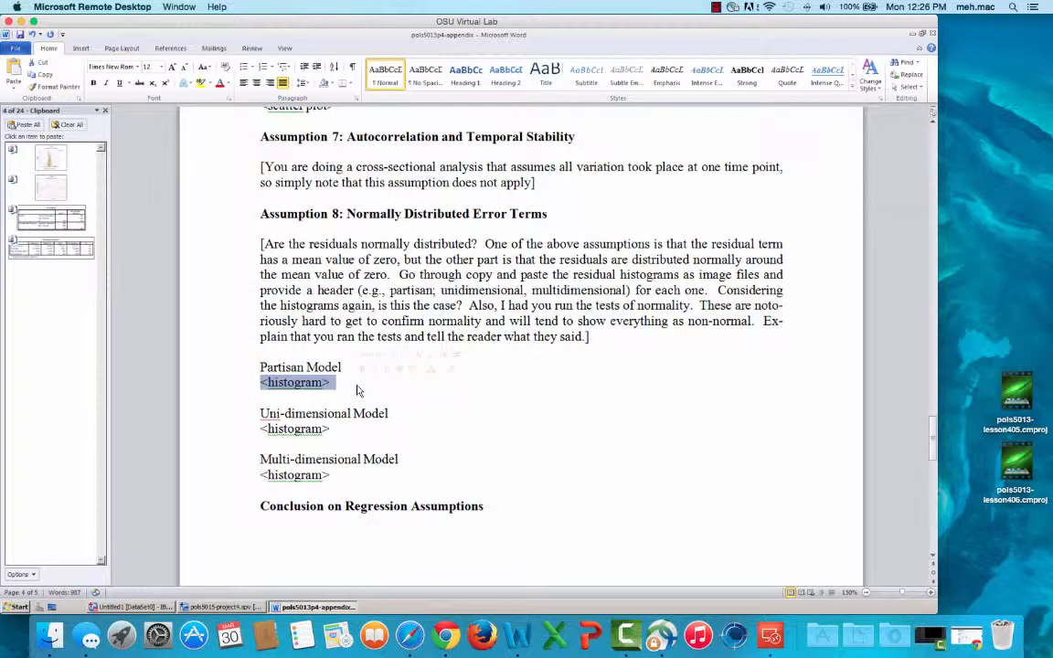
{"action": "key", "text": "Delete"}
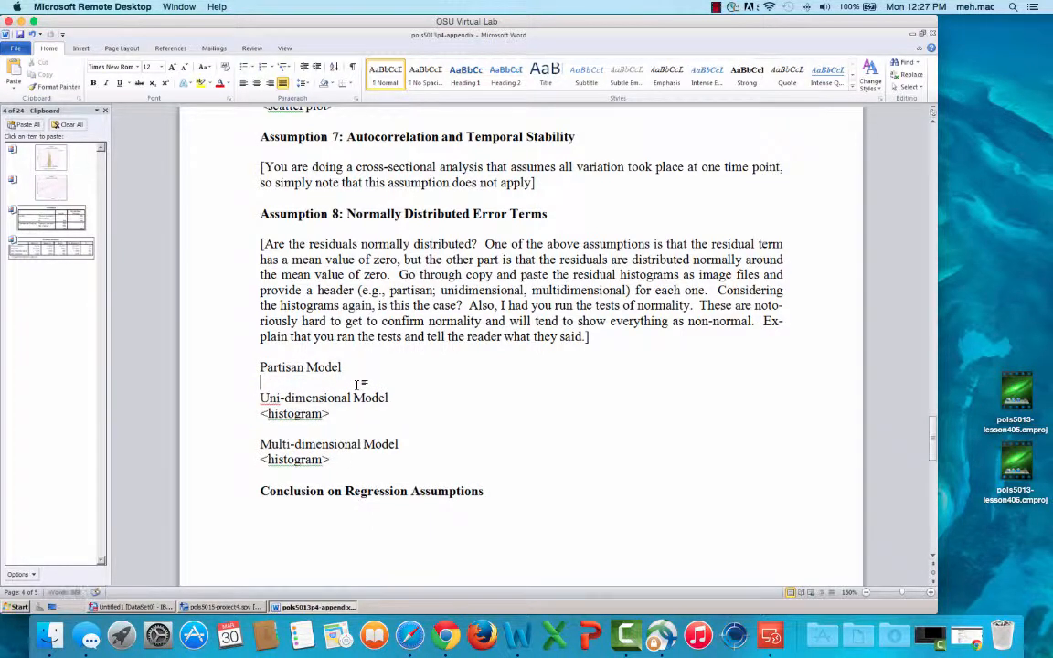
{"action": "right_click", "coordinate": [267, 381]}
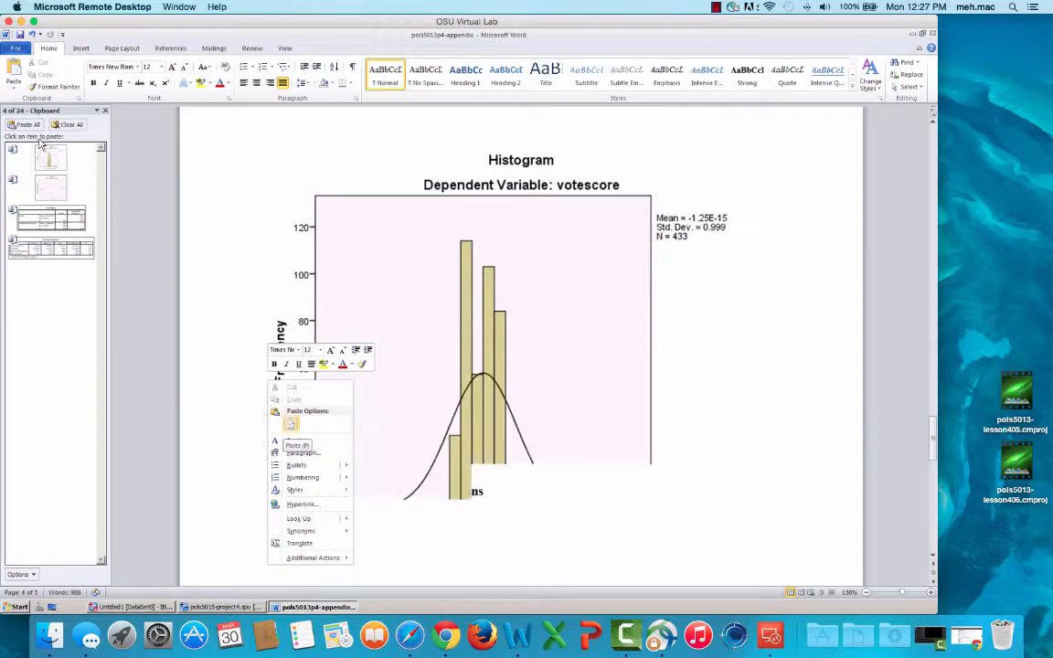
{"action": "left_click", "coordinate": [291, 427]}
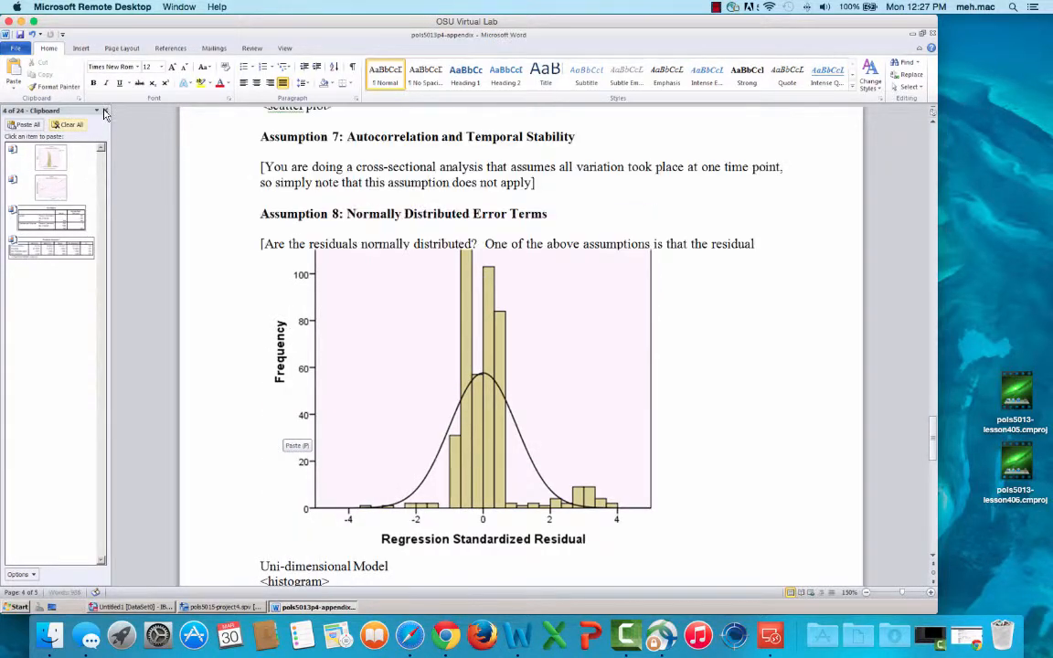
{"action": "left_click", "coordinate": [77, 98]}
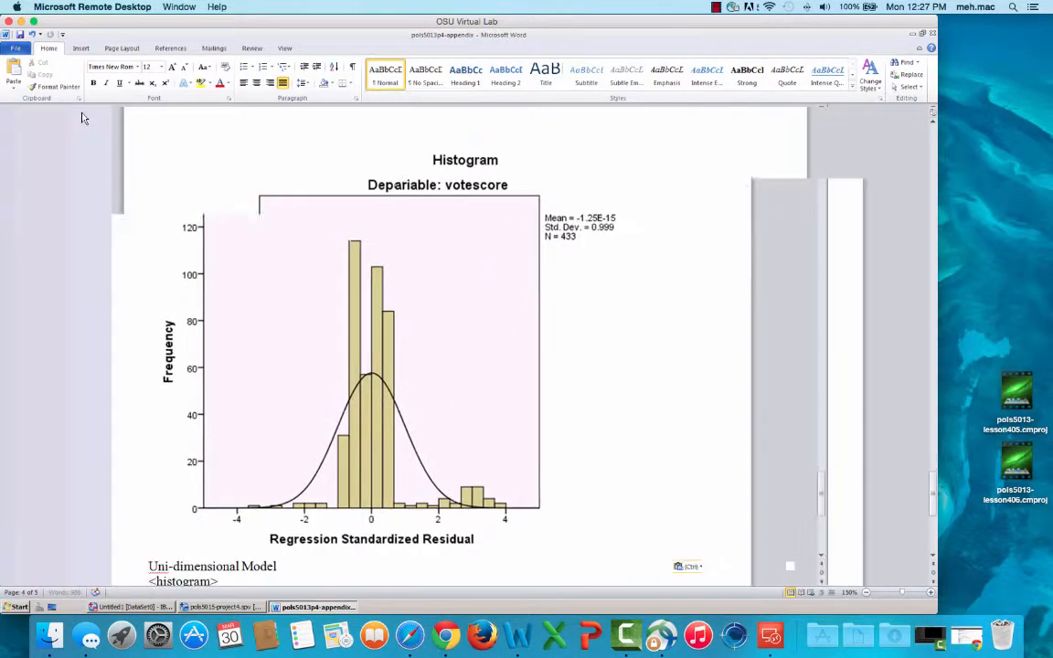
{"action": "left_click", "coordinate": [78, 99]}
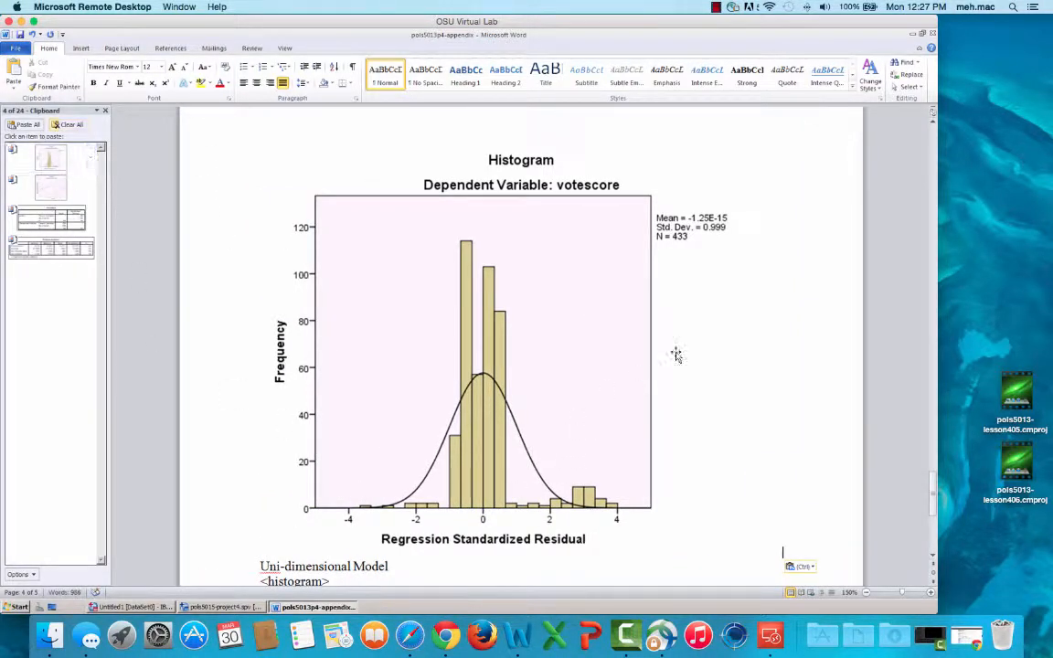
Set the pasted histogram's height to 2.5 inches and insert a blank line between it and the Uni-dimensional Model header
{"action": "right_click", "coordinate": [551, 329]}
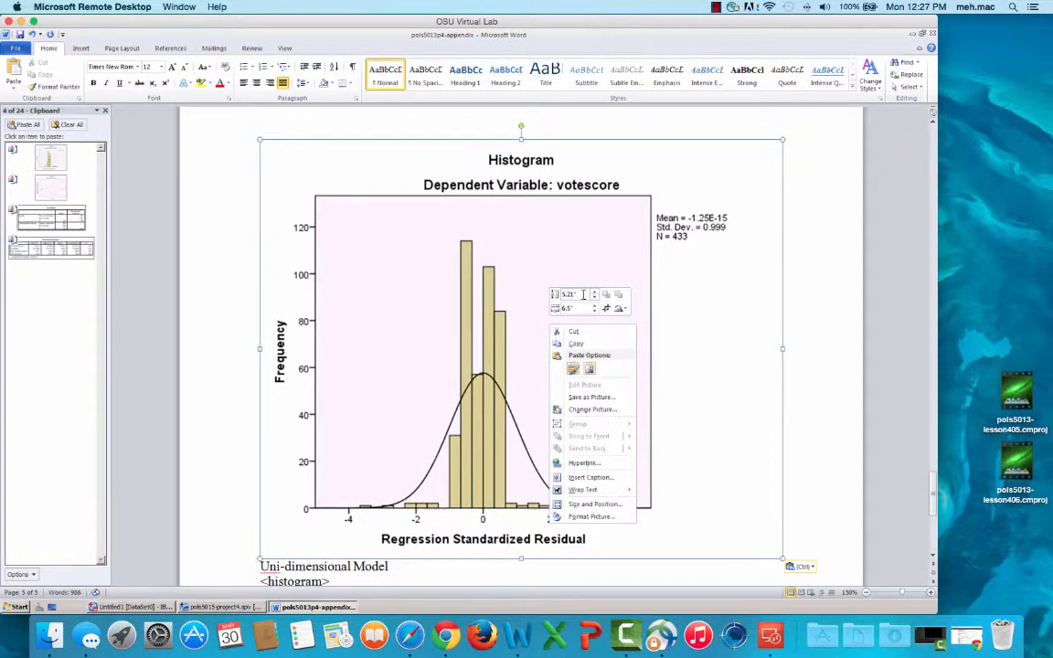
{"action": "left_click", "coordinate": [536, 298]}
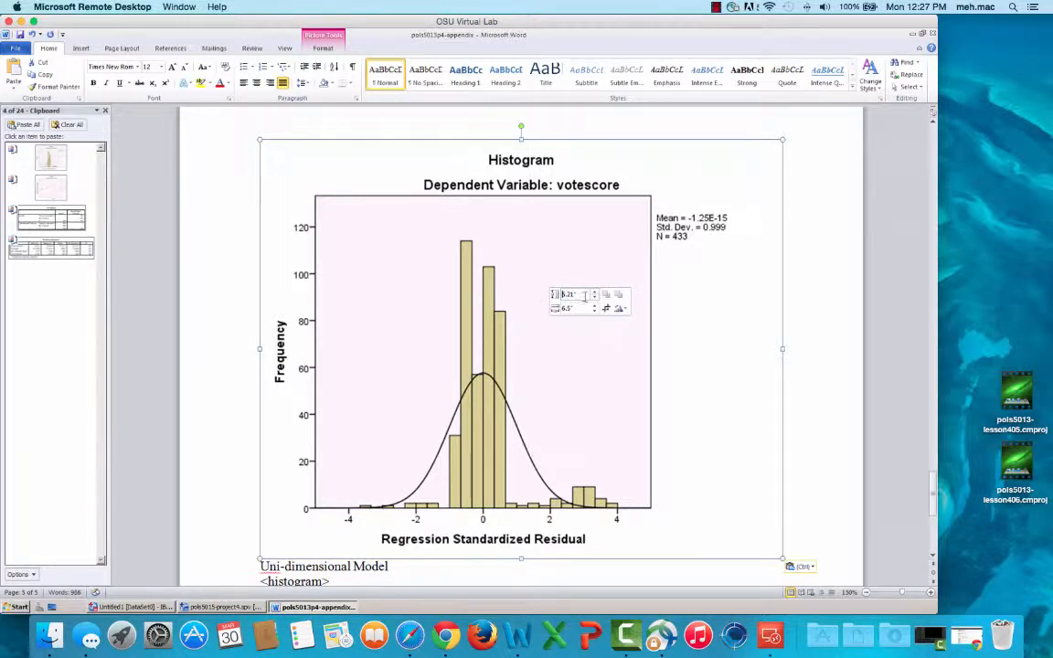
{"action": "left_click_drag", "start_coordinate": [585, 295], "coordinate": [532, 292]}
{"action": "type", "text": "3.5"}
{"action": "key", "text": "Return"}
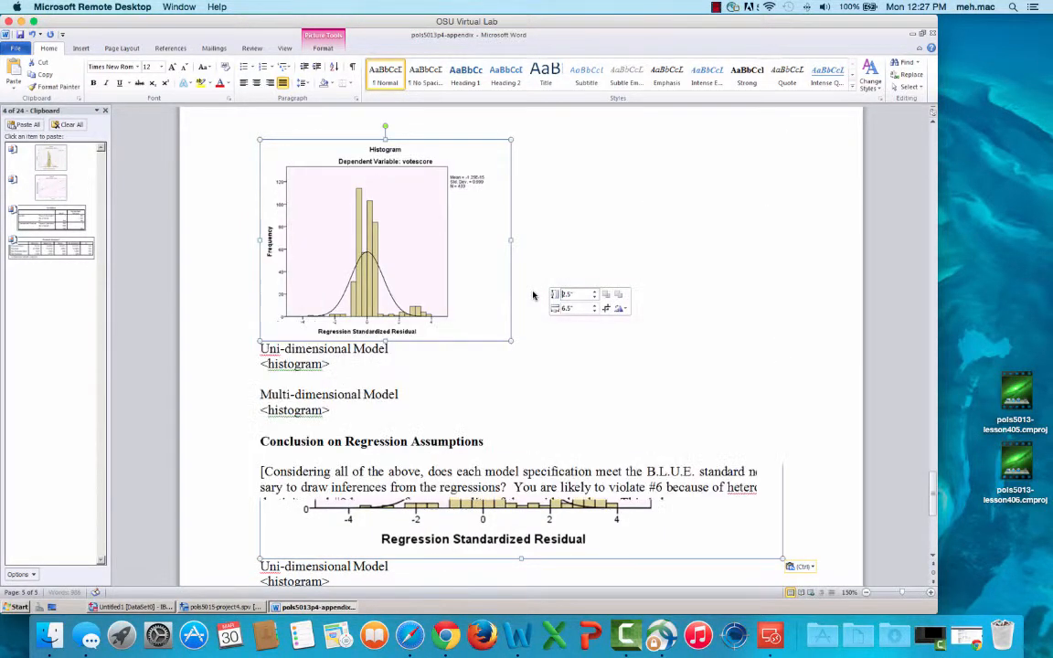
{"action": "left_click", "coordinate": [259, 348]}
{"action": "key", "text": "Return"}
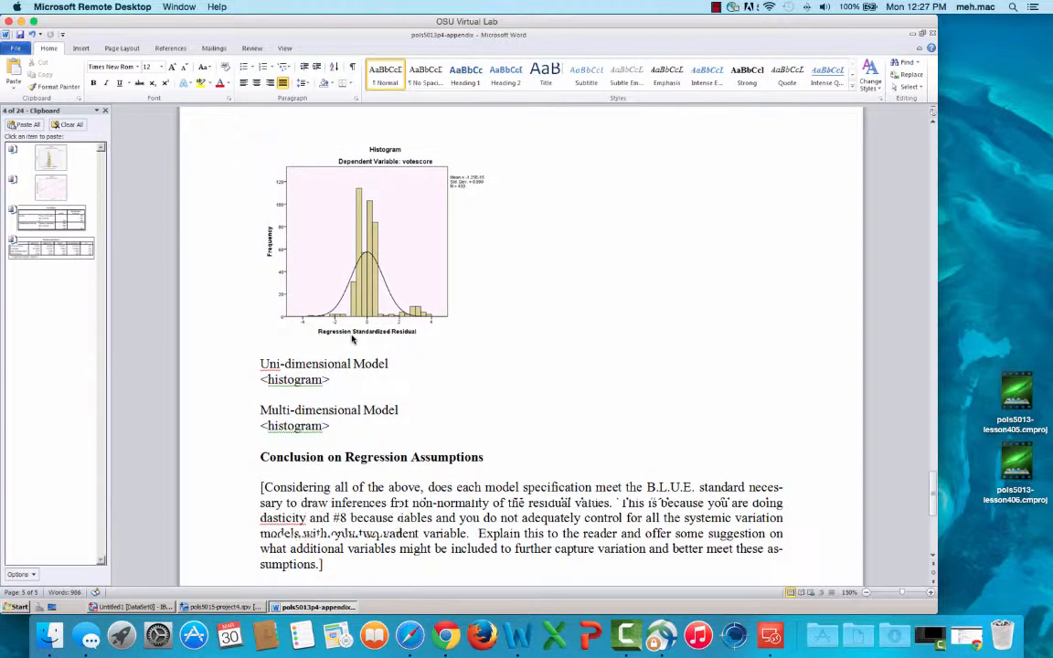
Review the conclusion instructions and the appendix from Assumption 1 through the Partisan Model residual statistics and correlation table under Assumptions 4 and 5
{"action": "scroll", "coordinate": [491, 409], "scroll_direction": "down", "scroll_amount": 3}
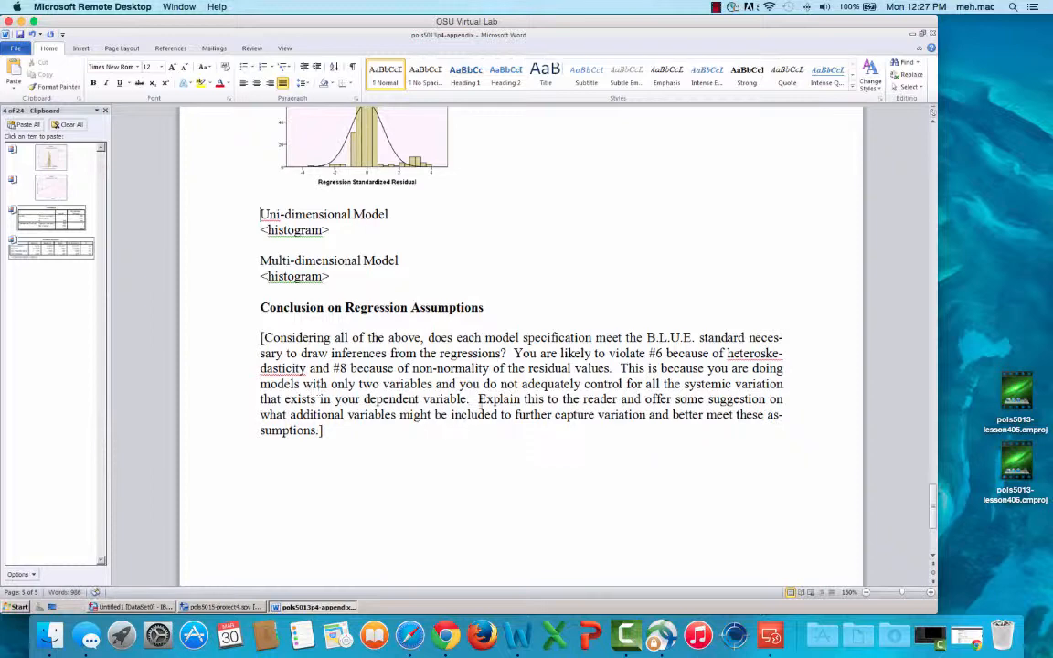
{"action": "scroll", "coordinate": [482, 406], "scroll_direction": "up", "scroll_amount": 10}
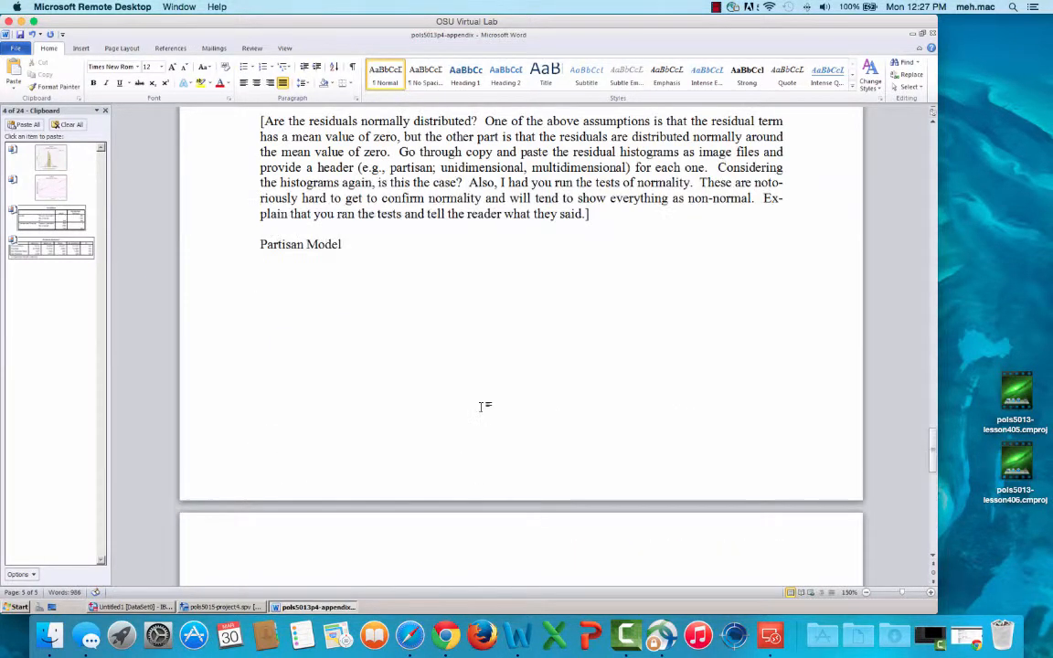
{"action": "scroll", "coordinate": [482, 405], "scroll_direction": "up", "scroll_amount": 5}
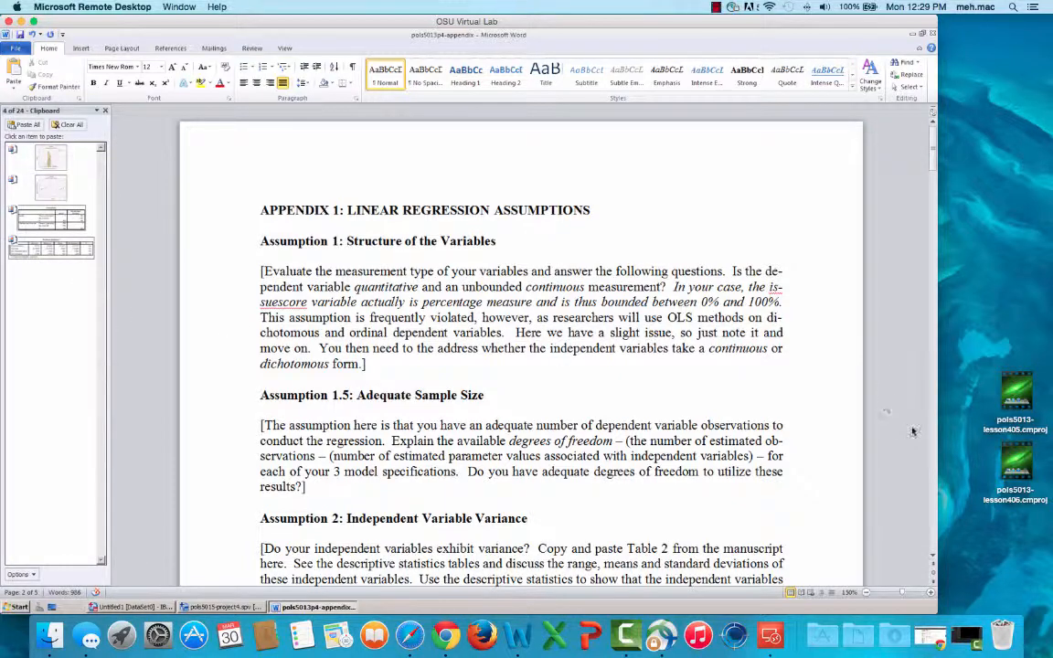
{"action": "scroll", "coordinate": [933, 496], "scroll_direction": "down", "scroll_amount": 8}
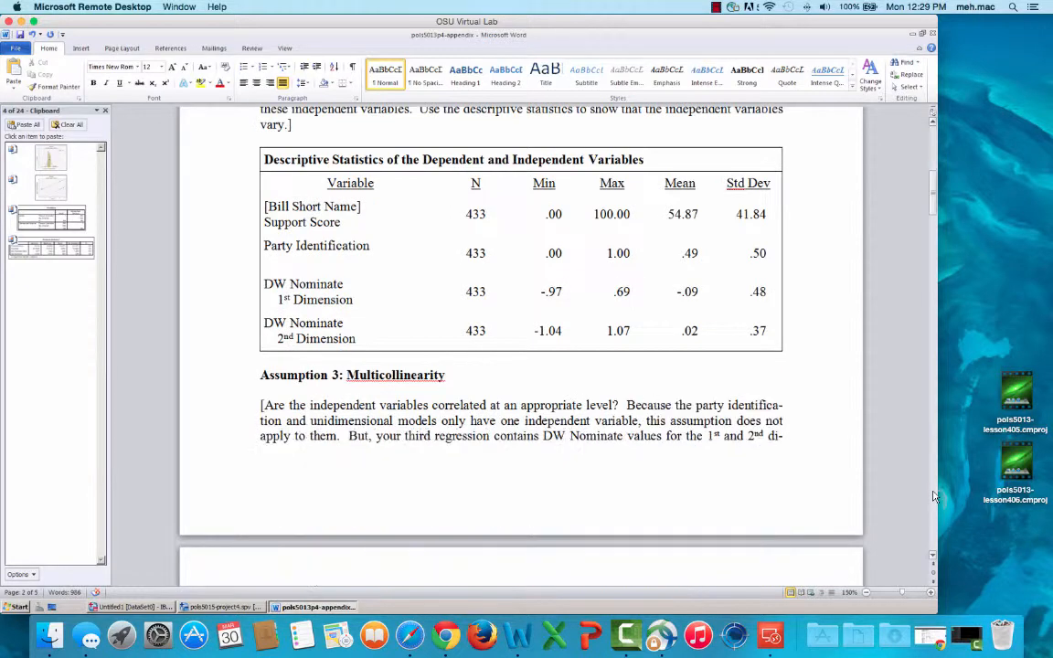
{"action": "scroll", "coordinate": [934, 496], "scroll_direction": "down", "scroll_amount": 8}
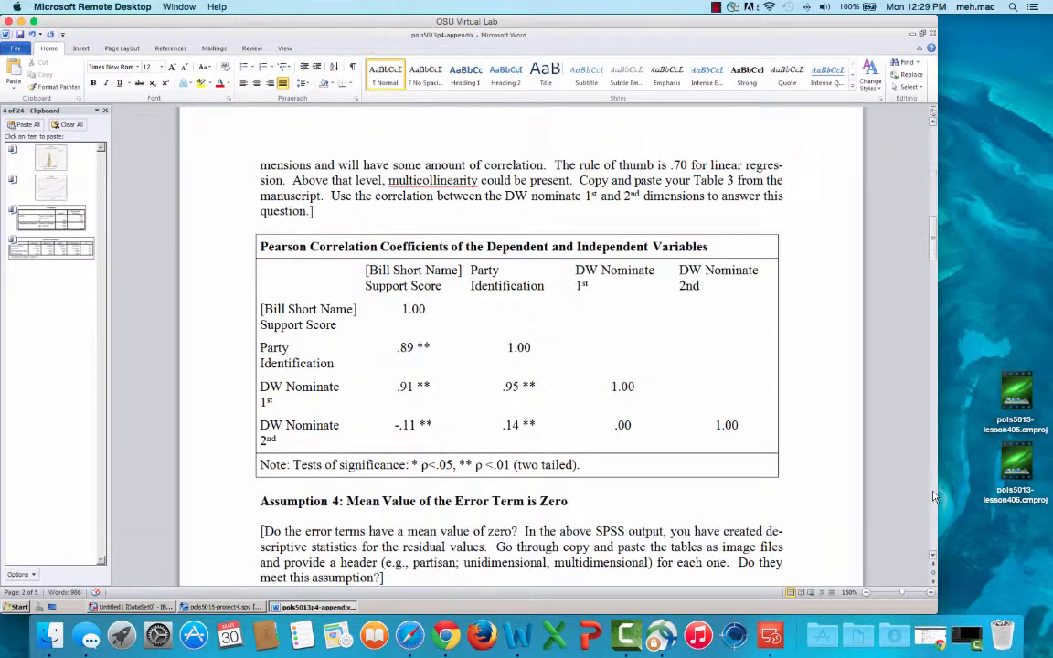
{"action": "scroll", "coordinate": [934, 496], "scroll_direction": "down", "scroll_amount": 8}
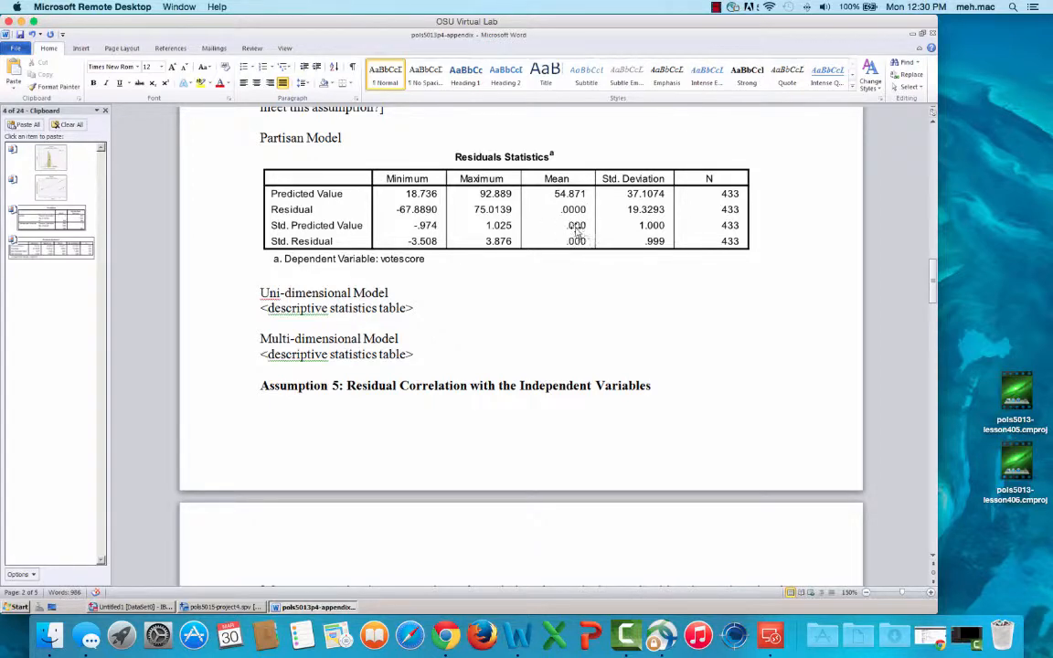
{"action": "scroll", "coordinate": [572, 297], "scroll_direction": "down", "scroll_amount": 1}
{"action": "scroll", "coordinate": [575, 292], "scroll_direction": "down", "scroll_amount": 4}
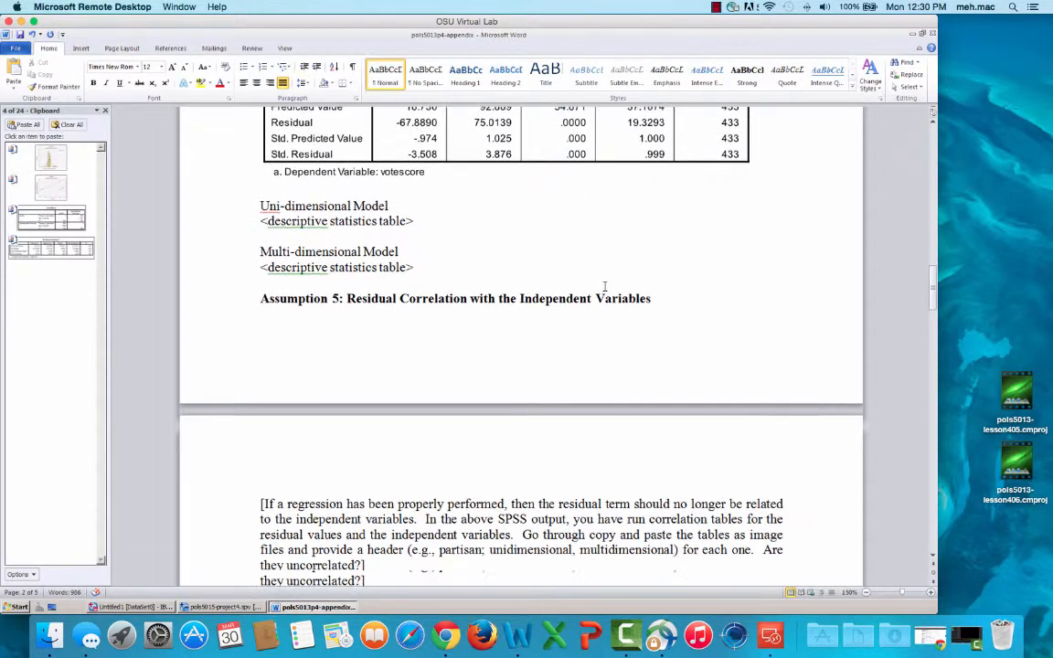
{"action": "scroll", "coordinate": [604, 281], "scroll_direction": "down", "scroll_amount": 7}
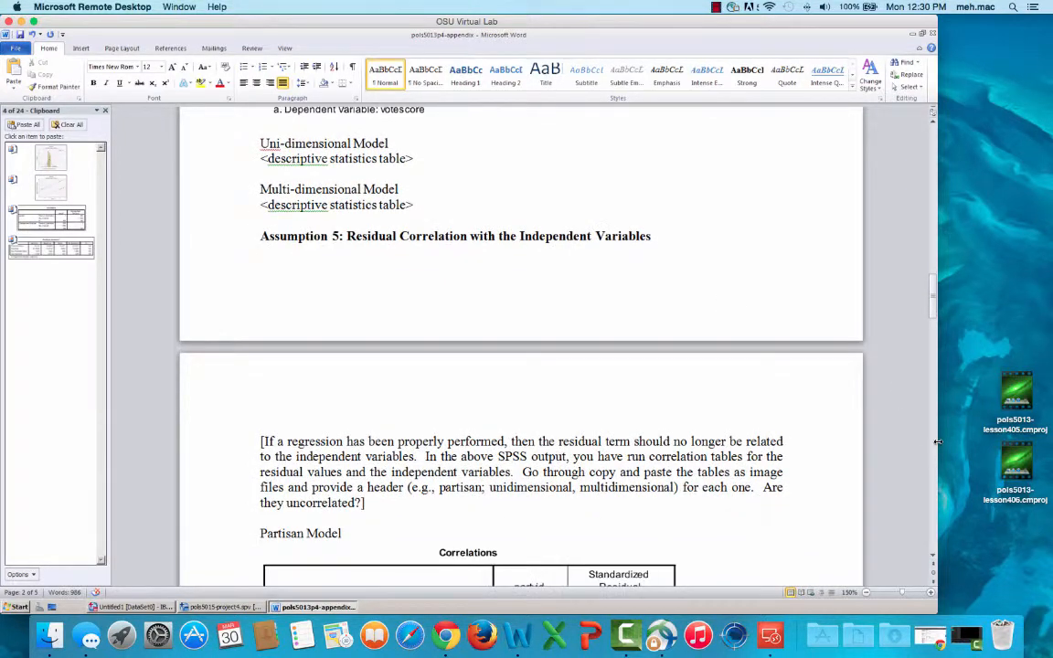
{"action": "left_click", "coordinate": [932, 446]}
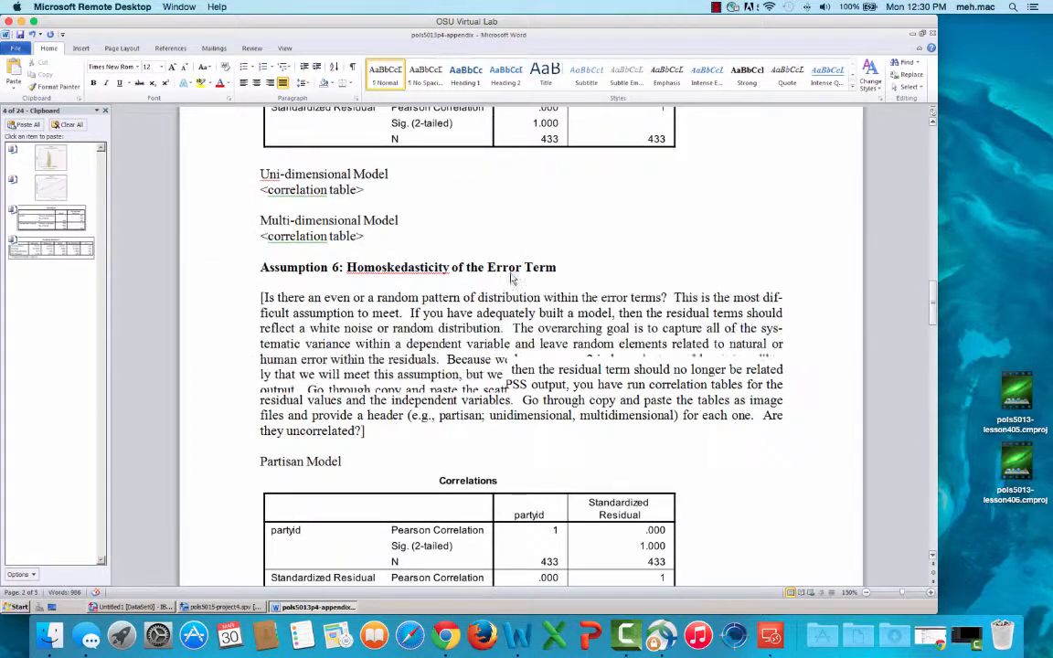
{"action": "scroll", "coordinate": [578, 309], "scroll_direction": "up", "scroll_amount": 8}
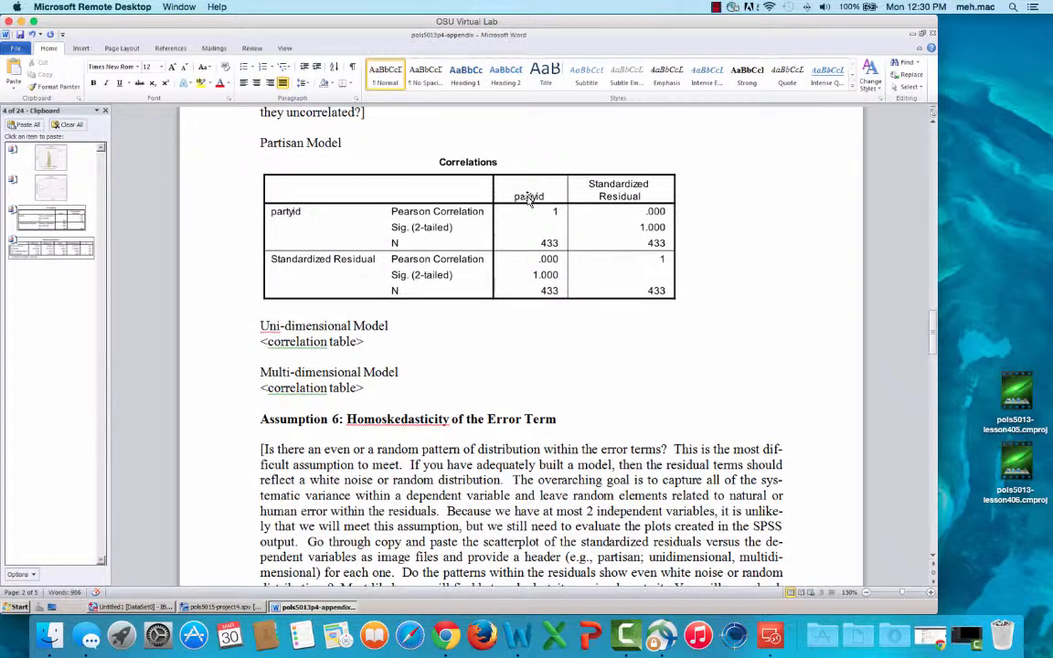
{"action": "left_click", "coordinate": [549, 262]}
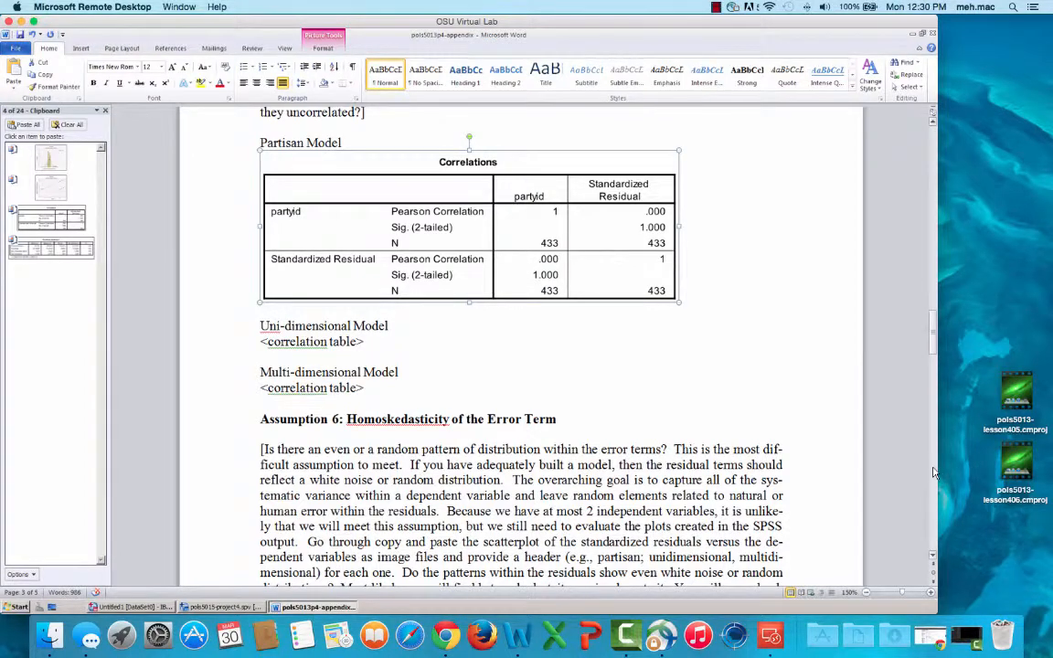
Review the Assumption 6 scatterplot, the Assumption 7 and 8 instructions, the Partisan Model histogram and the concluding section of the appendix
{"action": "scroll", "coordinate": [931, 471], "scroll_direction": "down", "scroll_amount": 10}
{"action": "scroll", "coordinate": [709, 416], "scroll_direction": "down", "scroll_amount": 1}
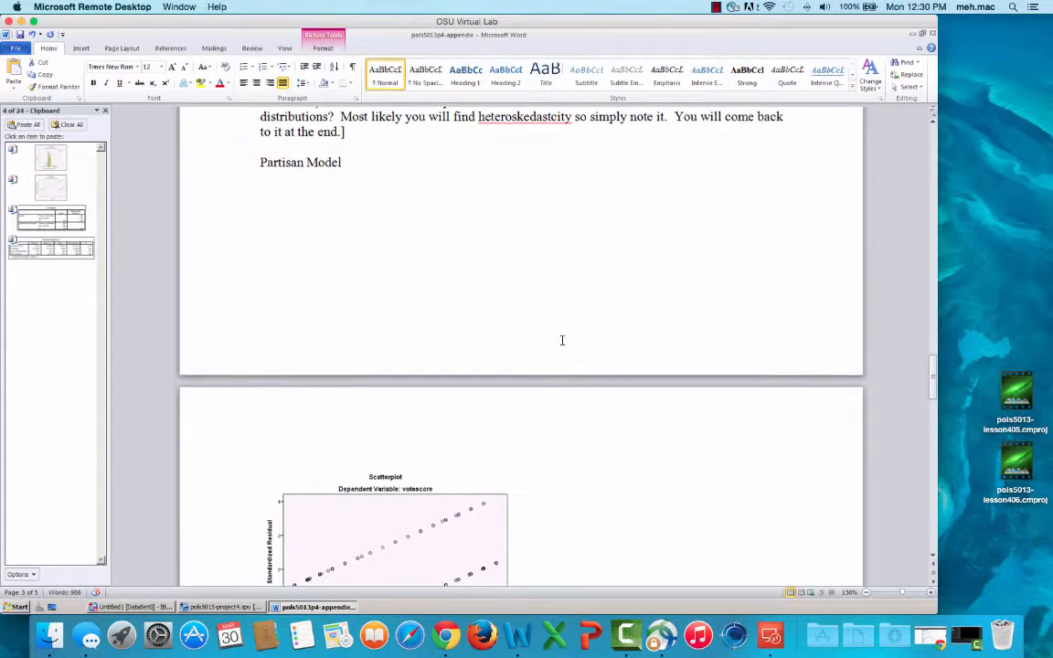
{"action": "scroll", "coordinate": [703, 474], "scroll_direction": "down", "scroll_amount": 2}
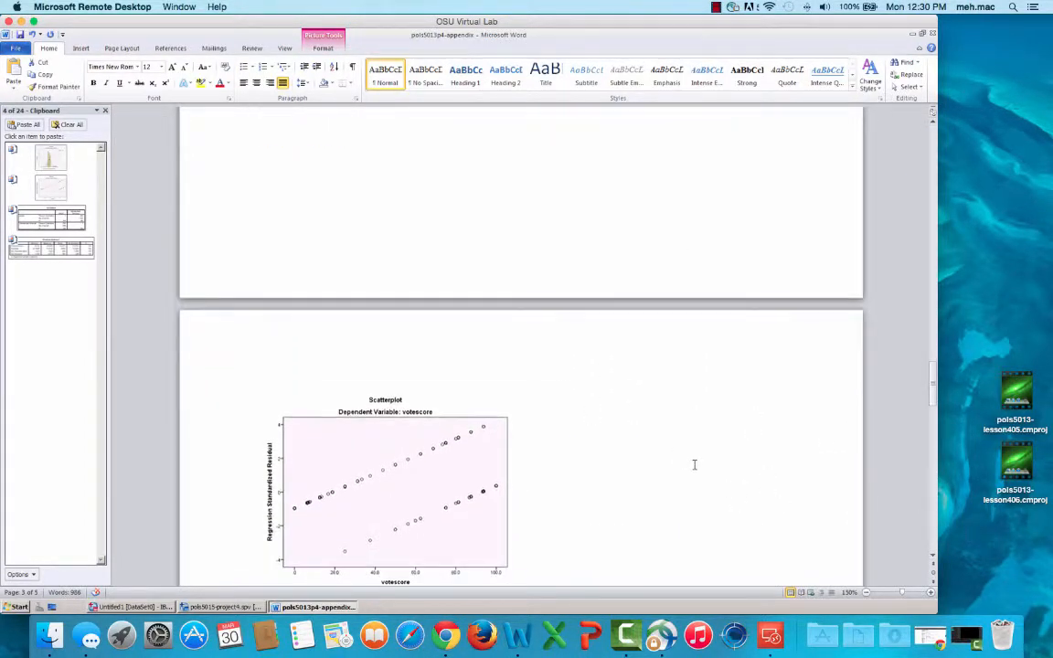
{"action": "scroll", "coordinate": [287, 446], "scroll_direction": "down", "scroll_amount": 2}
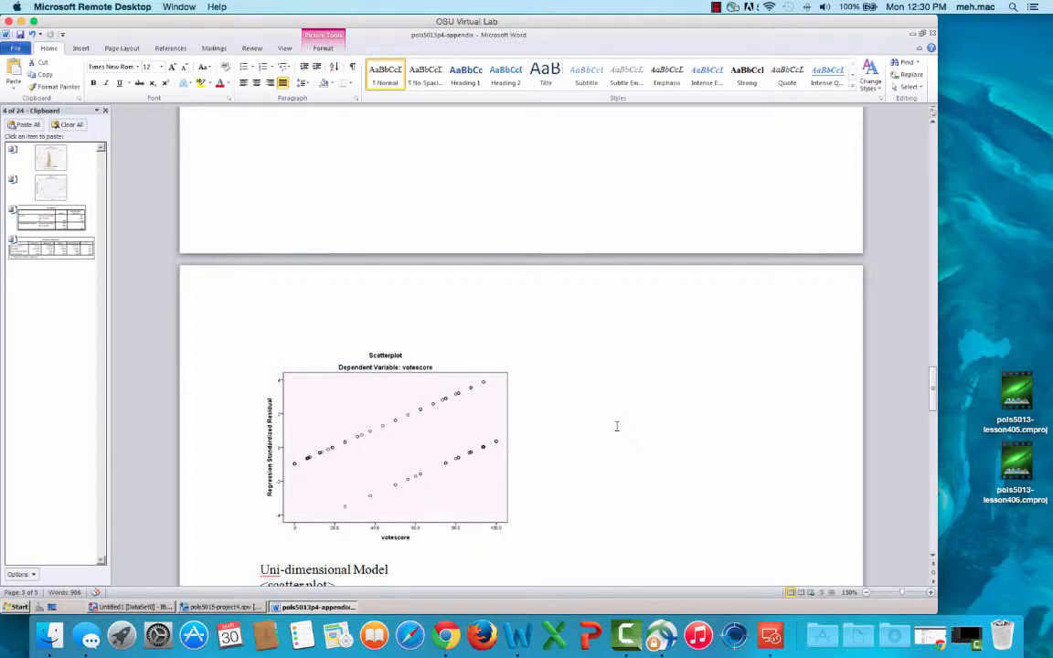
{"action": "scroll", "coordinate": [616, 426], "scroll_direction": "down", "scroll_amount": 3}
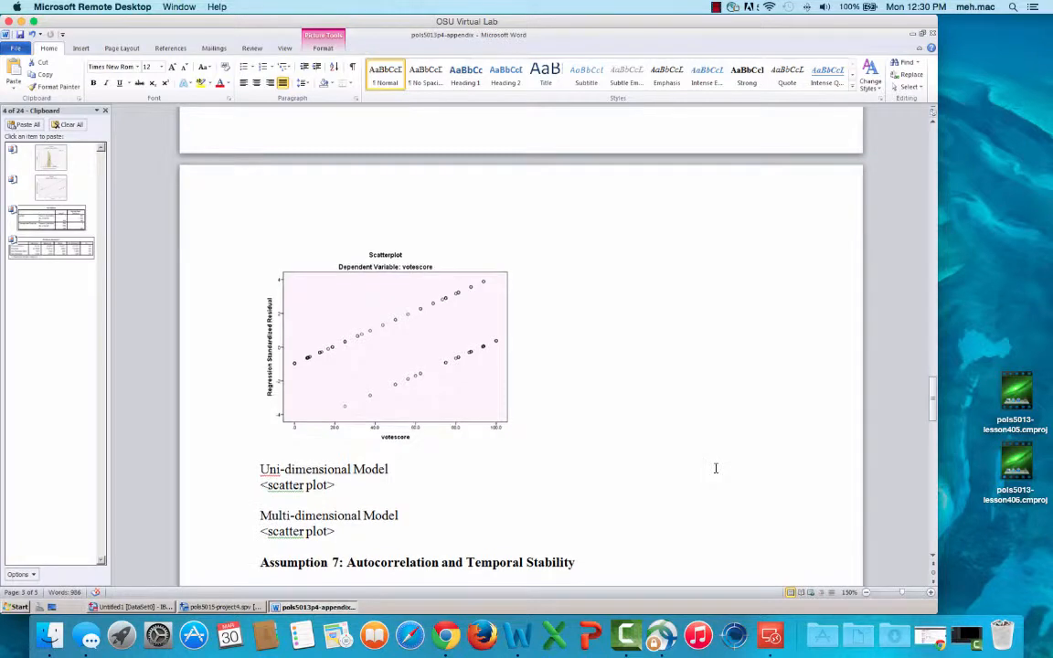
{"action": "scroll", "coordinate": [808, 508], "scroll_direction": "down", "scroll_amount": 1}
{"action": "scroll", "coordinate": [911, 513], "scroll_direction": "down", "scroll_amount": 3}
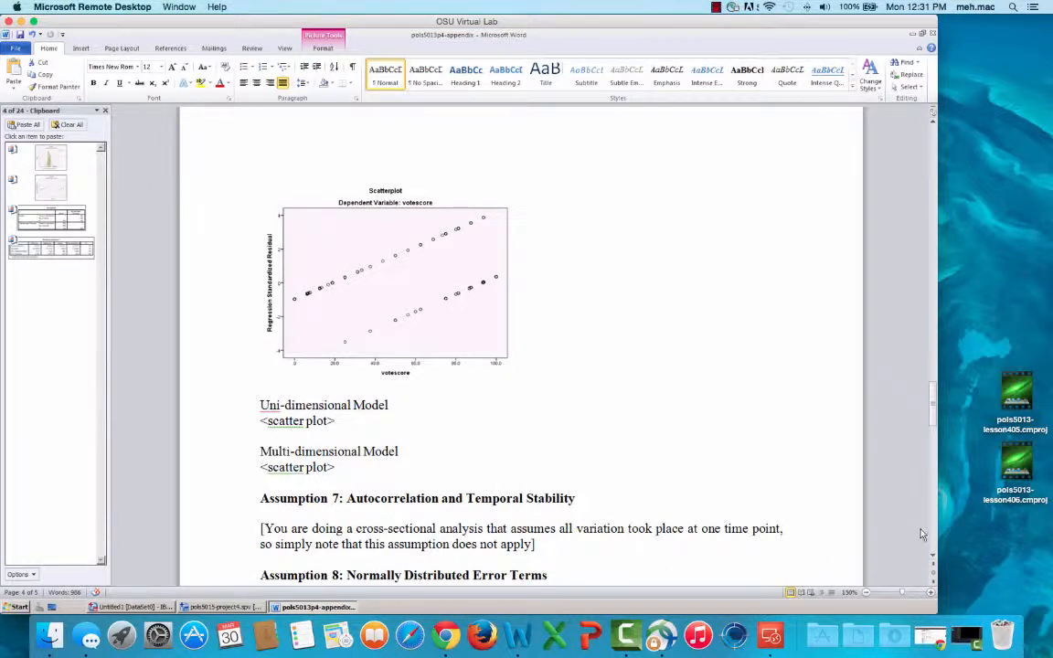
{"action": "scroll", "coordinate": [933, 533], "scroll_direction": "down", "scroll_amount": 10}
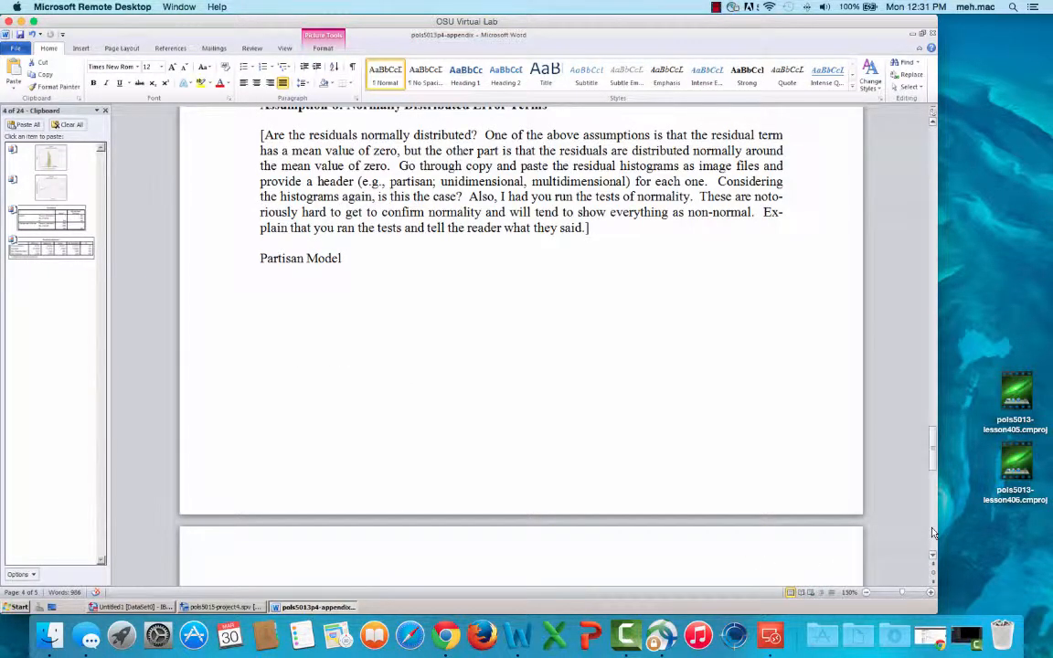
{"action": "scroll", "coordinate": [933, 533], "scroll_direction": "down", "scroll_amount": 9}
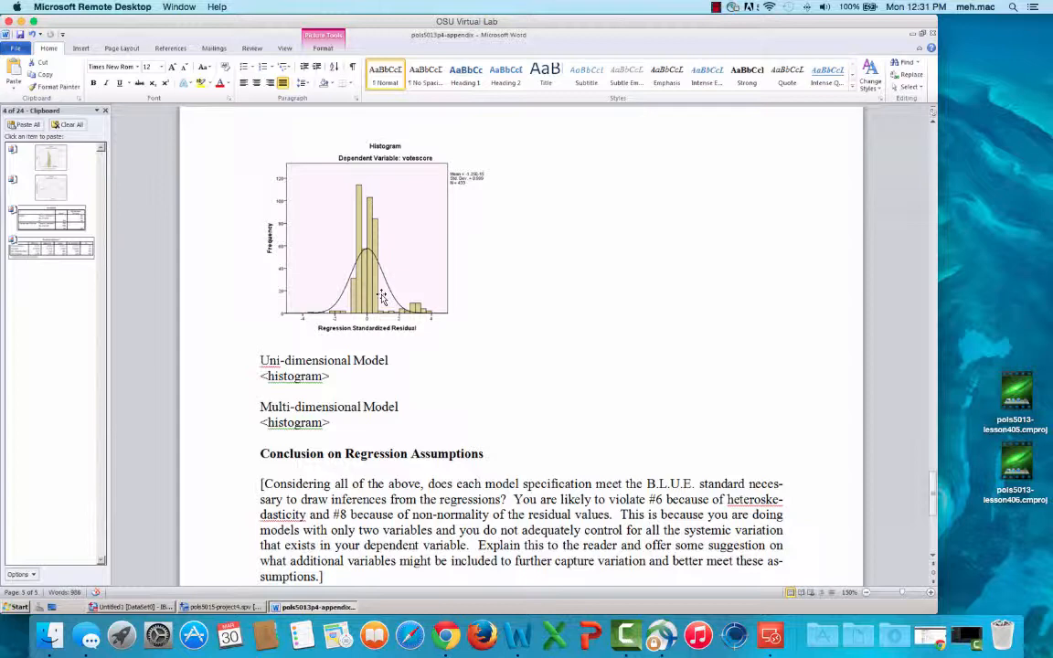
{"action": "scroll", "coordinate": [382, 298], "scroll_direction": "down", "scroll_amount": 5}
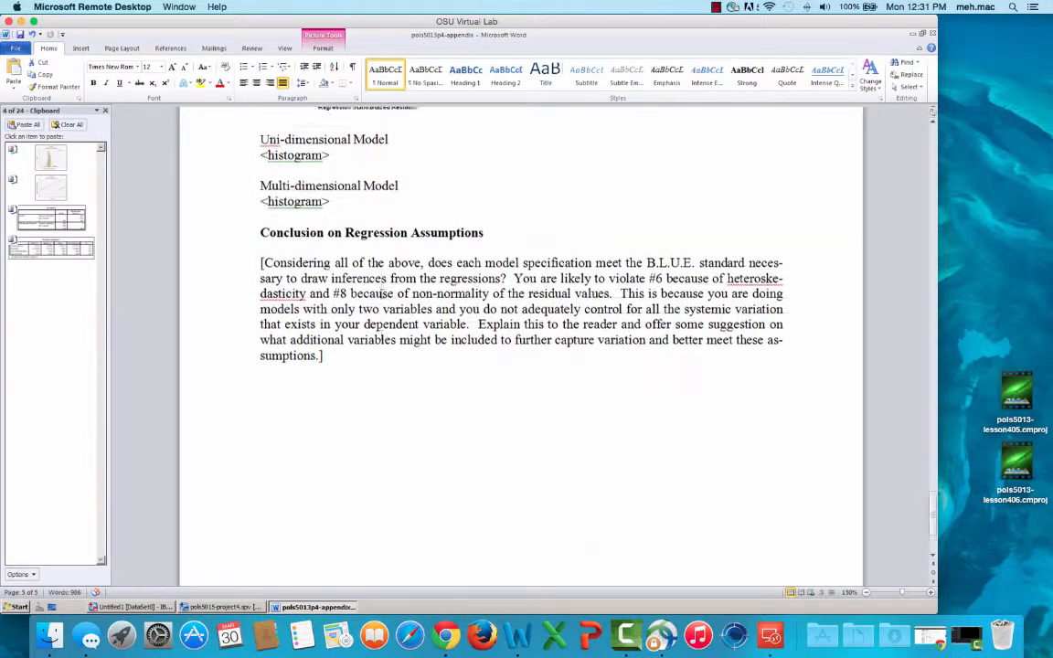
Save the appendix as a new Word document named pols5013p4-appendixv001 in the project4 folder
{"action": "scroll", "coordinate": [382, 294], "scroll_direction": "up", "scroll_amount": 5}
{"action": "scroll", "coordinate": [478, 381], "scroll_direction": "up", "scroll_amount": 15}
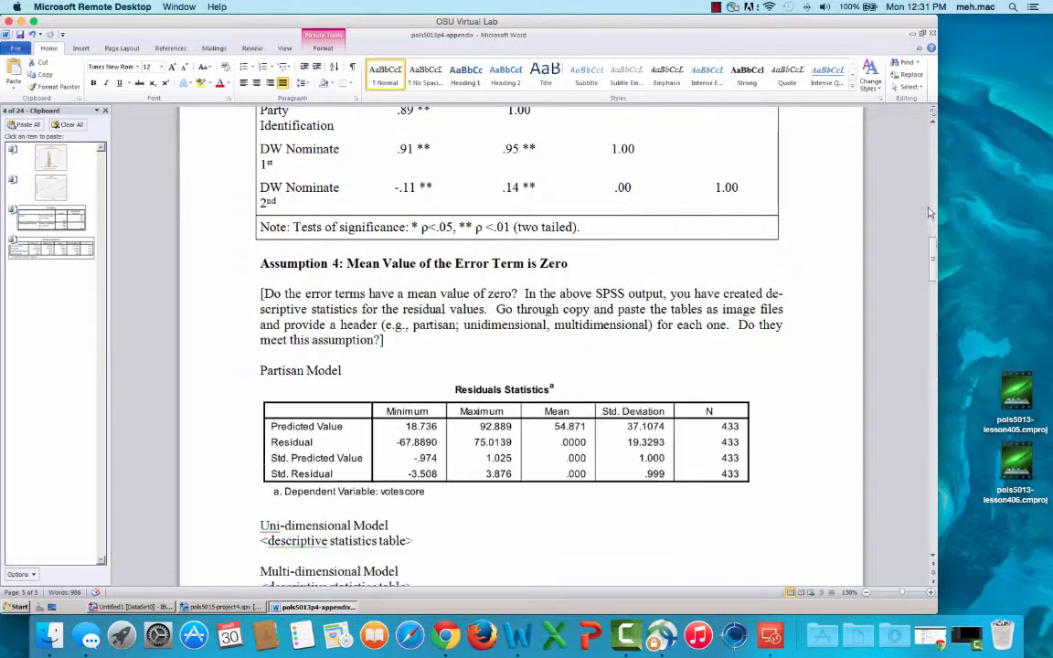
{"action": "left_click", "coordinate": [933, 136]}
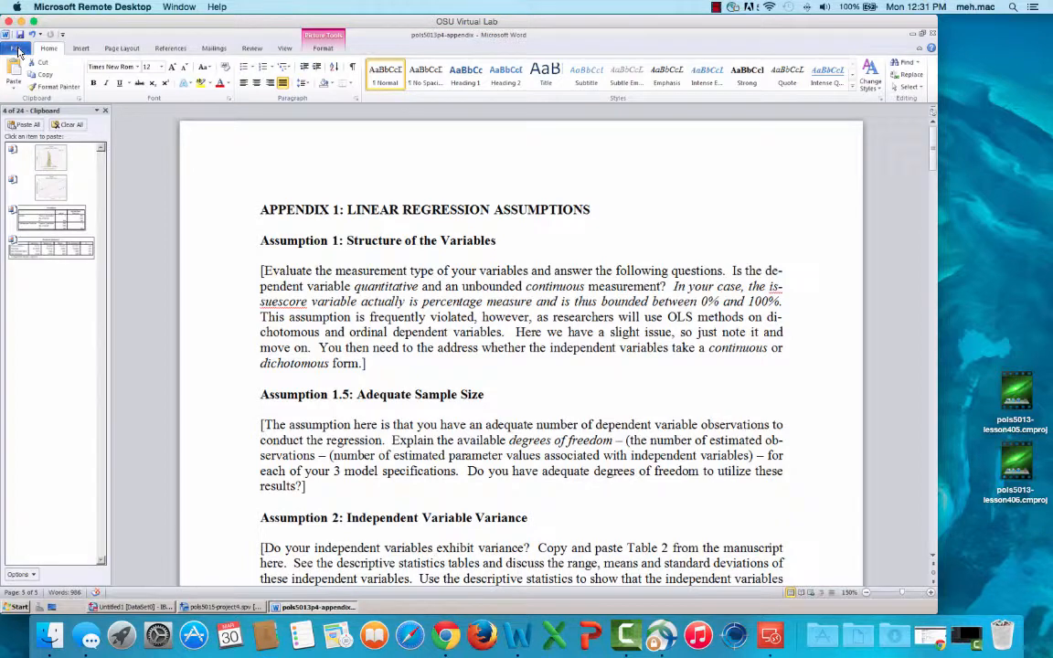
{"action": "left_click", "coordinate": [16, 48]}
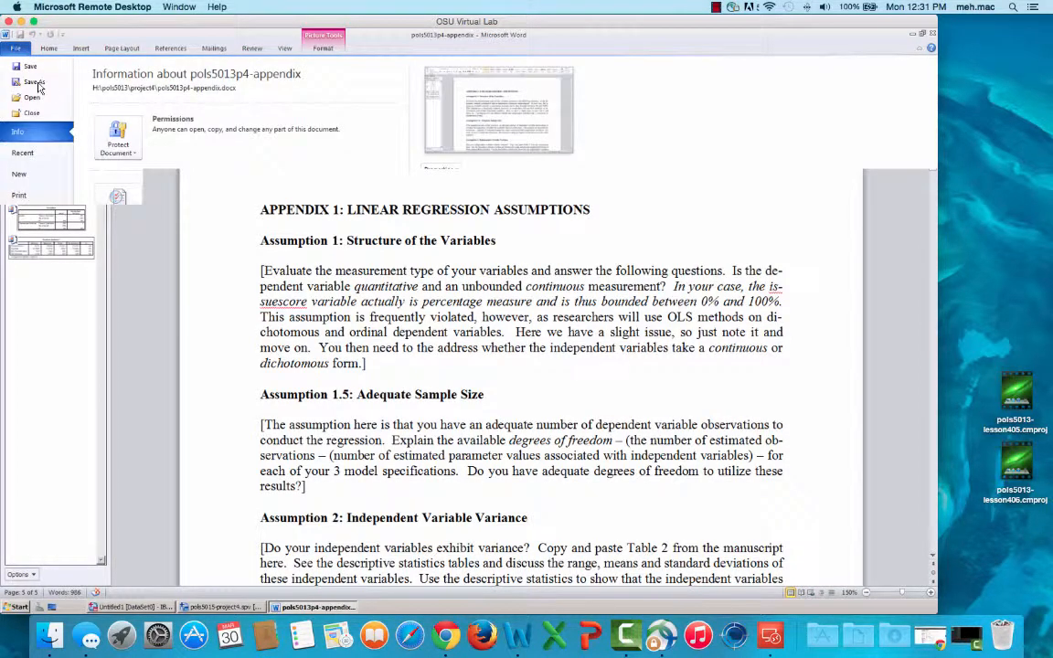
{"action": "key", "text": "Escape"}
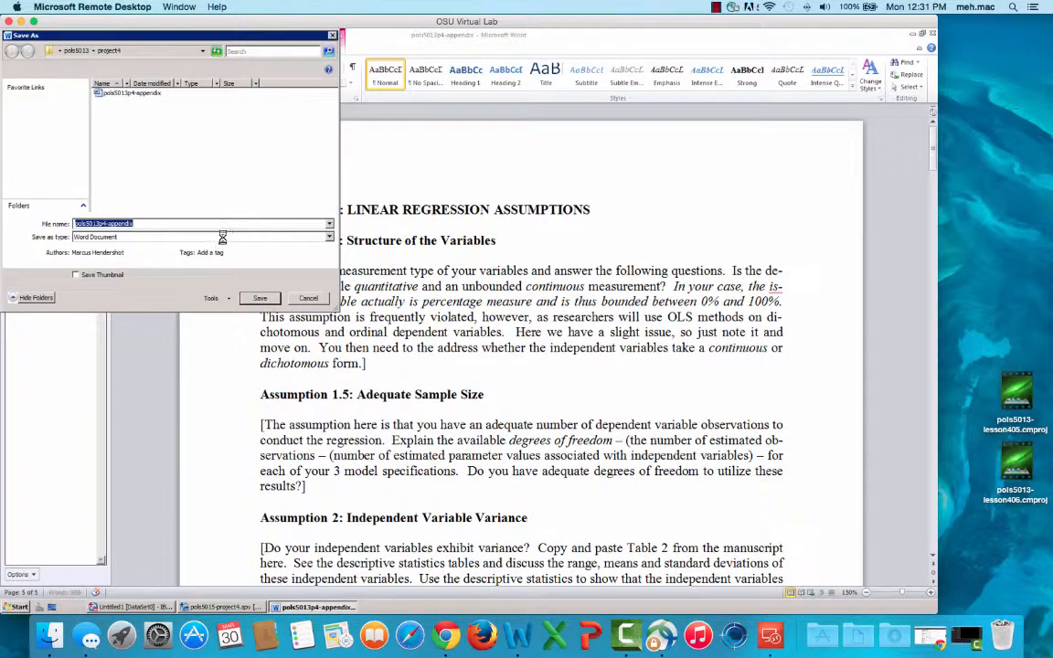
{"action": "left_click", "coordinate": [163, 223]}
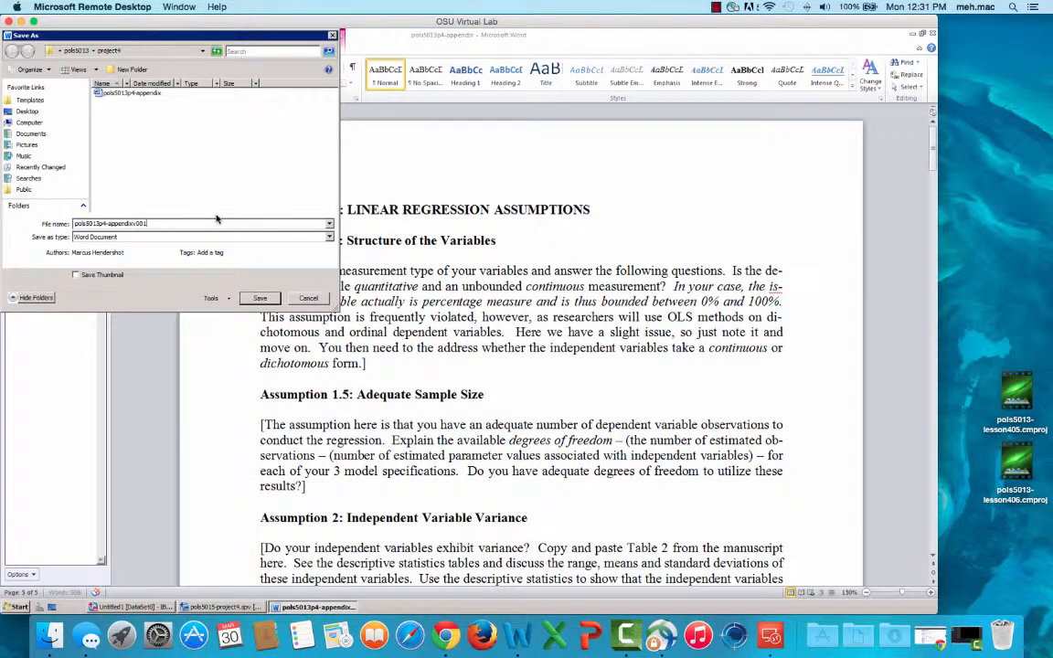
{"action": "key", "text": "Return"}
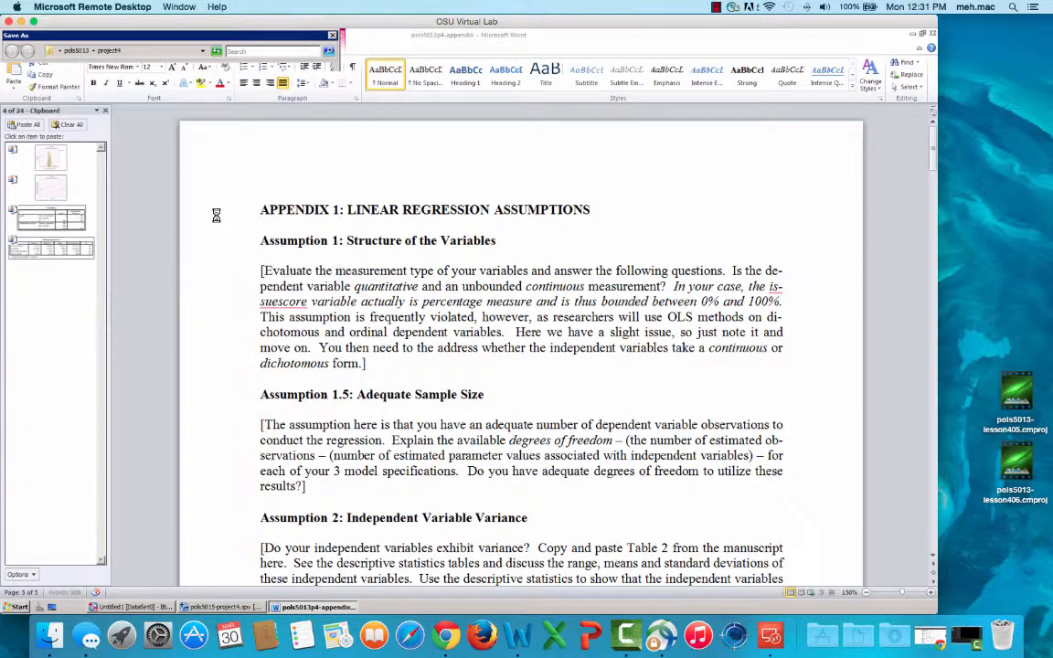
Leave the remote desktop session and open the project4 folder inside pols5013 on the mounted personal network drive in Finder
{"action": "left_click", "coordinate": [10, 22]}
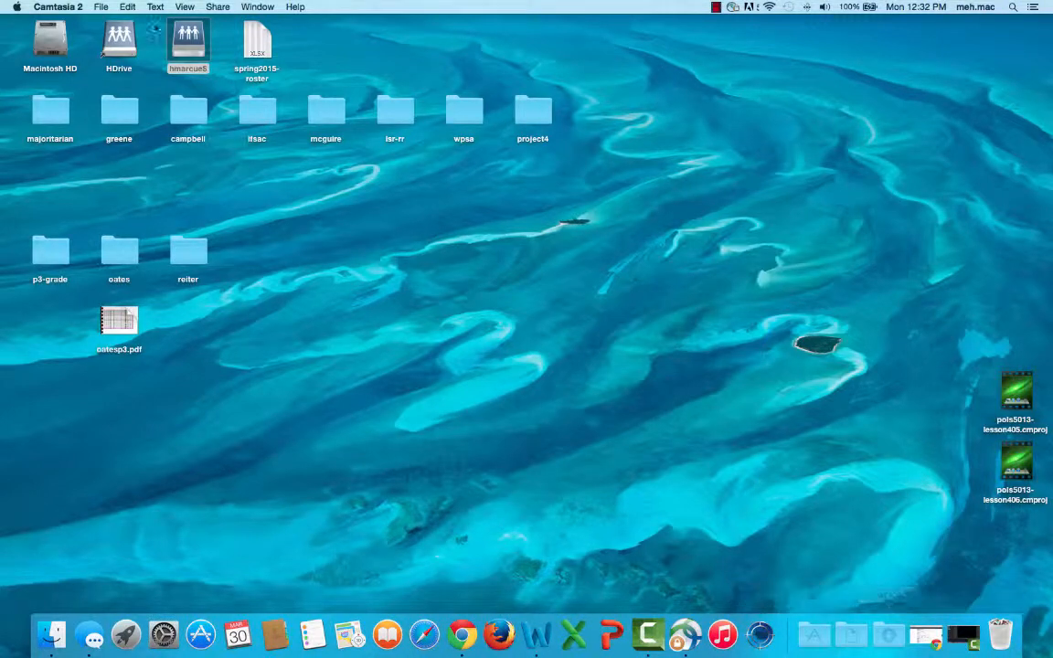
{"action": "left_click", "coordinate": [194, 37]}
{"action": "double_click", "coordinate": [194, 38]}
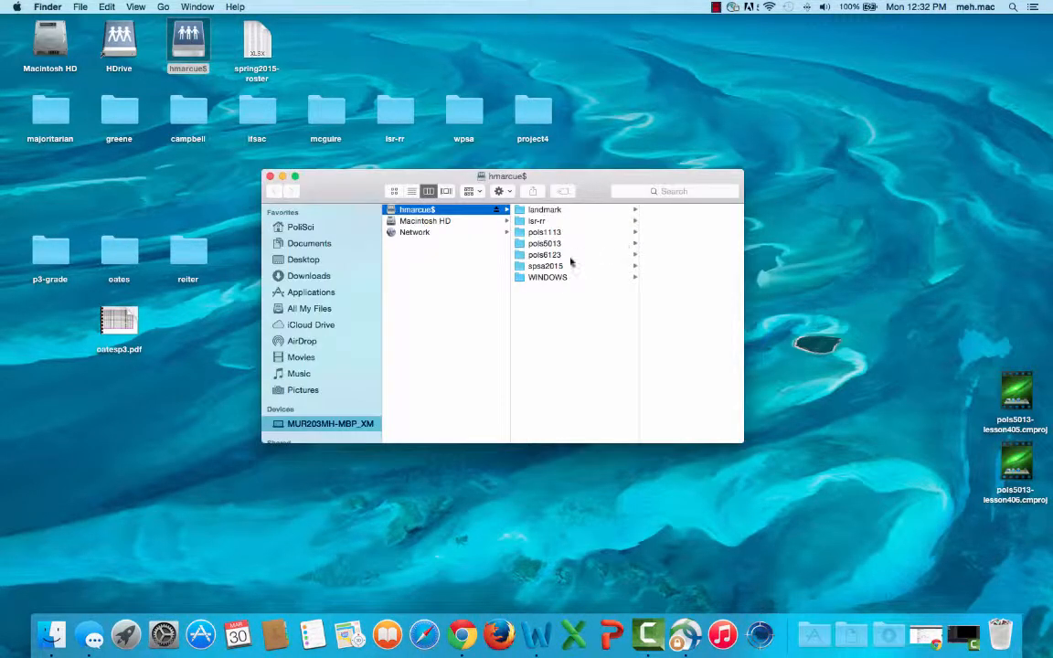
{"action": "left_click", "coordinate": [543, 243]}
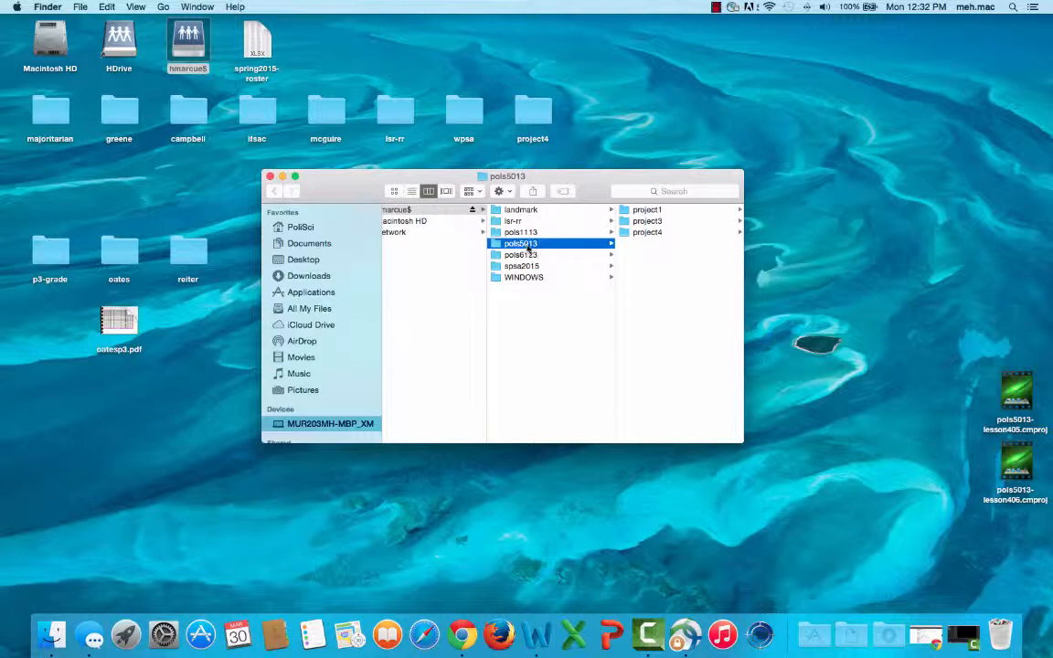
{"action": "left_click", "coordinate": [639, 233]}
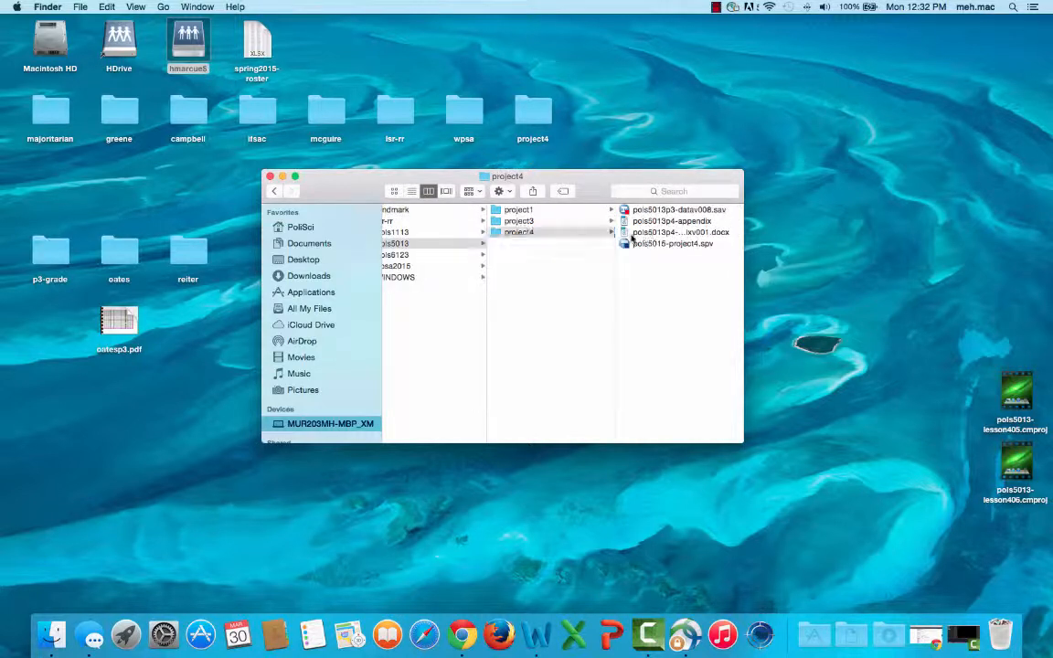
Copy pols5013p4-appendixv001.docx from project4 to the desktop, close the folder window and open the copy in Word for Mac
{"action": "left_click", "coordinate": [634, 233]}
{"action": "left_click_drag", "start_coordinate": [521, 235], "coordinate": [766, 217]}
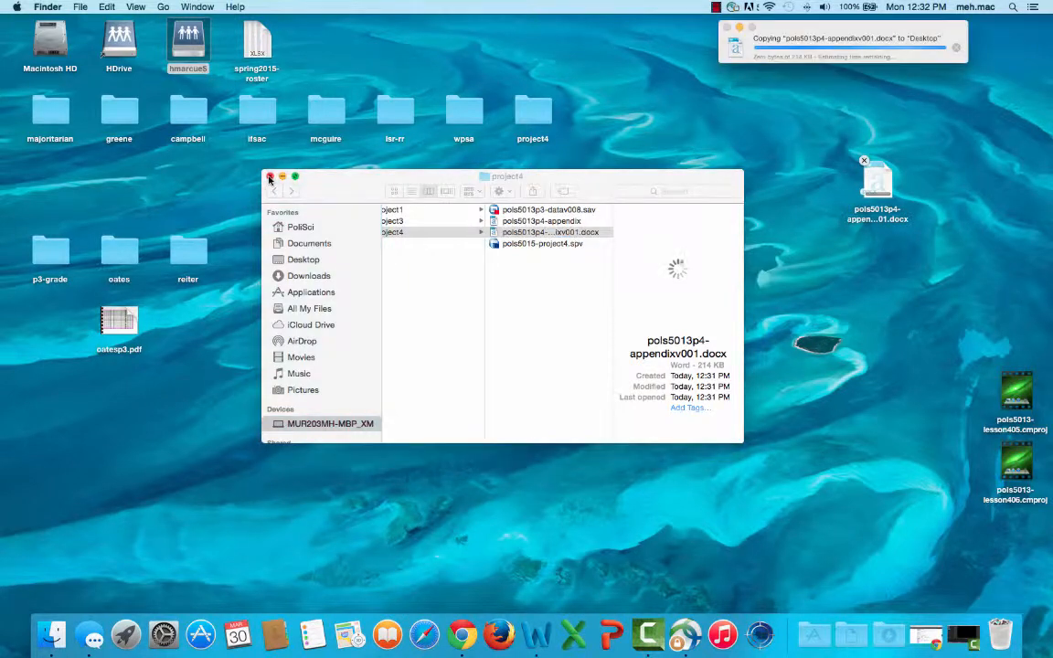
{"action": "left_click", "coordinate": [270, 179]}
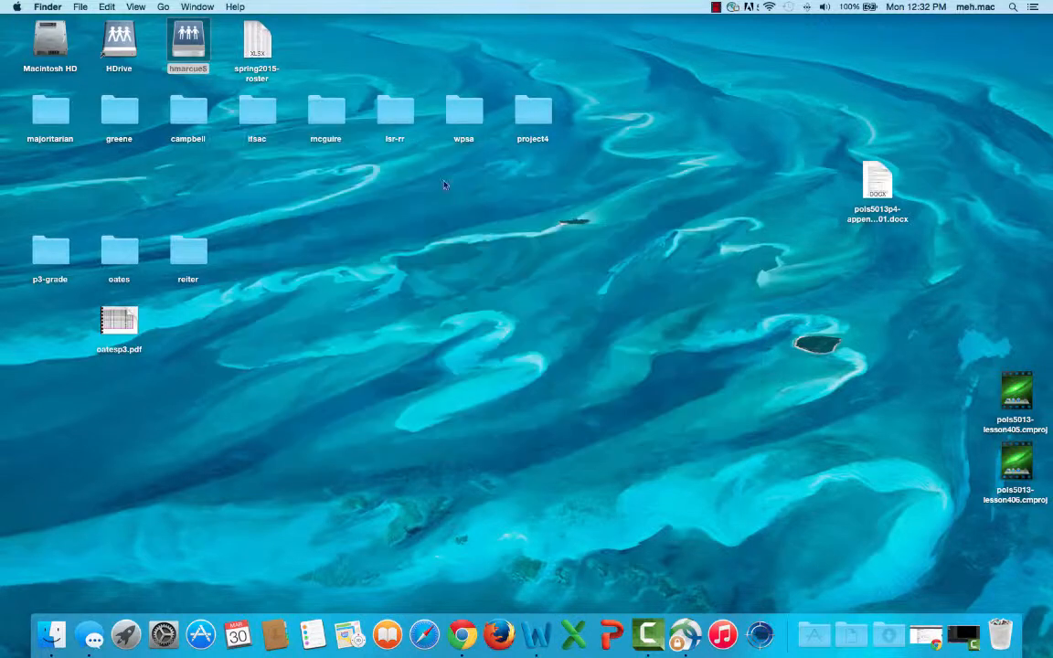
{"action": "double_click", "coordinate": [875, 186]}
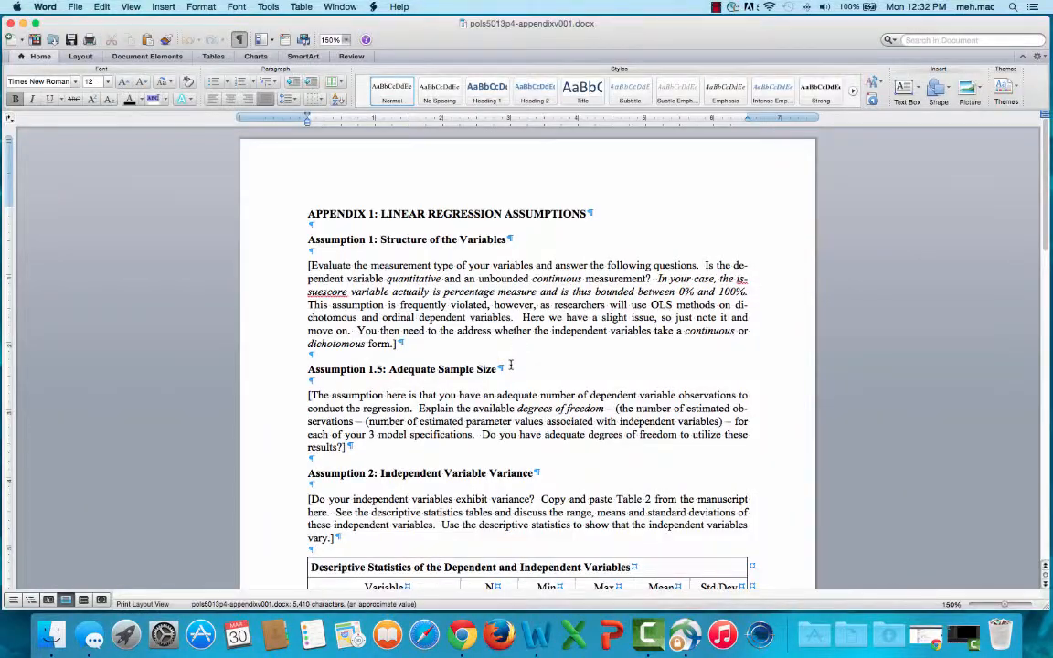
Examine the copied appendix from Assumption 1 to the conclusion, checking the residual tables, scatterplot and histogram display under the Partisan Model headers
{"action": "scroll", "coordinate": [511, 365], "scroll_direction": "down", "scroll_amount": 5}
{"action": "scroll", "coordinate": [511, 365], "scroll_direction": "up", "scroll_amount": 5}
{"action": "scroll", "coordinate": [511, 365], "scroll_direction": "down", "scroll_amount": 15}
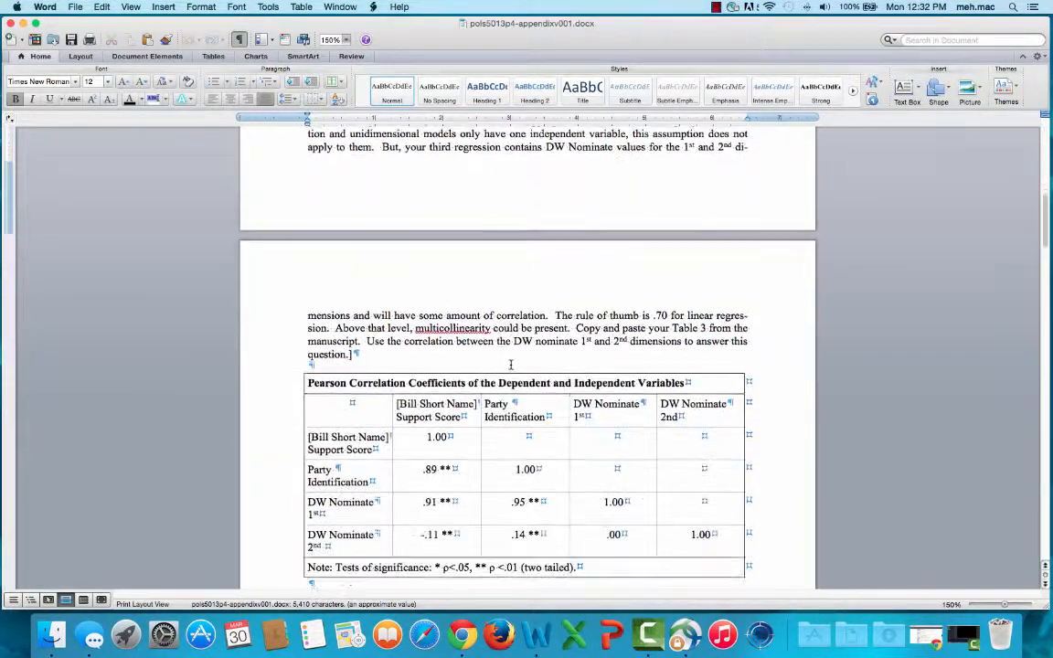
{"action": "scroll", "coordinate": [511, 365], "scroll_direction": "down", "scroll_amount": 10}
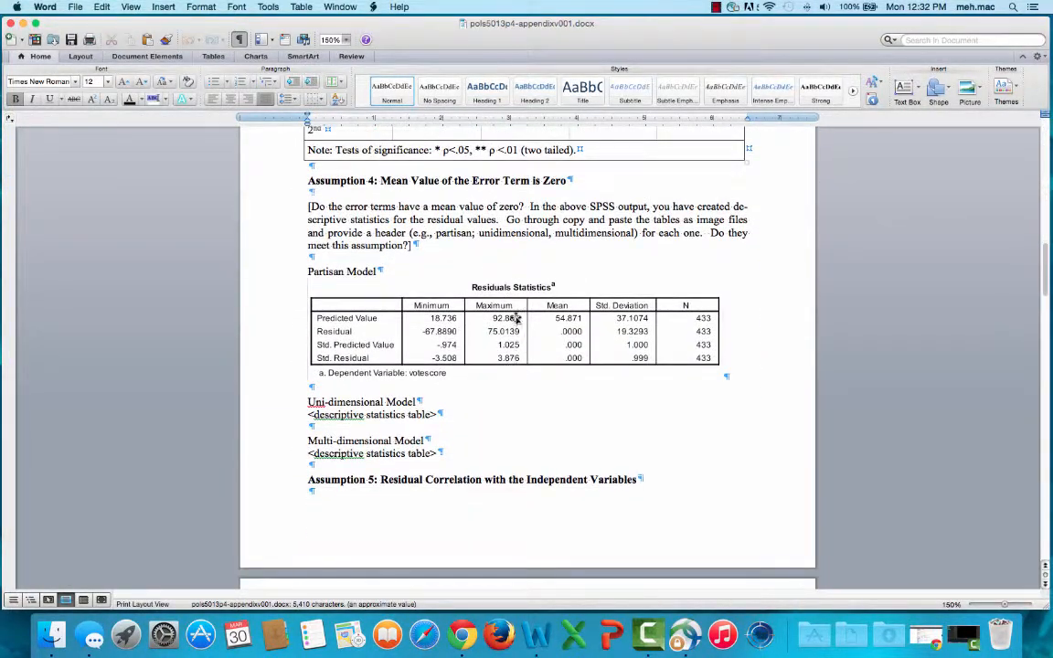
{"action": "scroll", "coordinate": [515, 332], "scroll_direction": "down", "scroll_amount": 15}
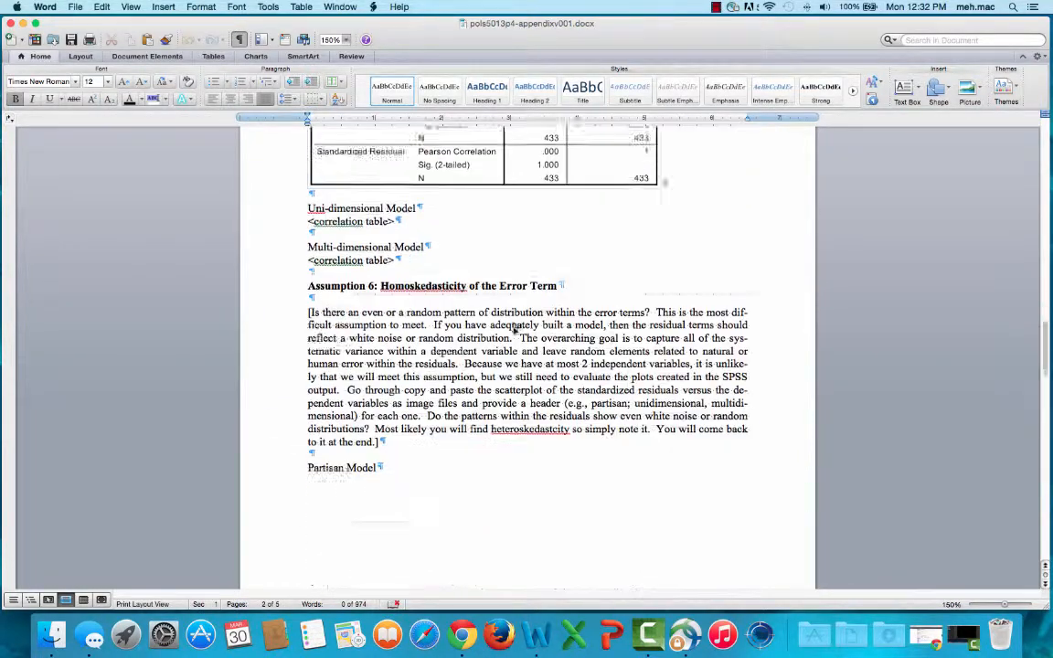
{"action": "scroll", "coordinate": [514, 328], "scroll_direction": "down", "scroll_amount": 5}
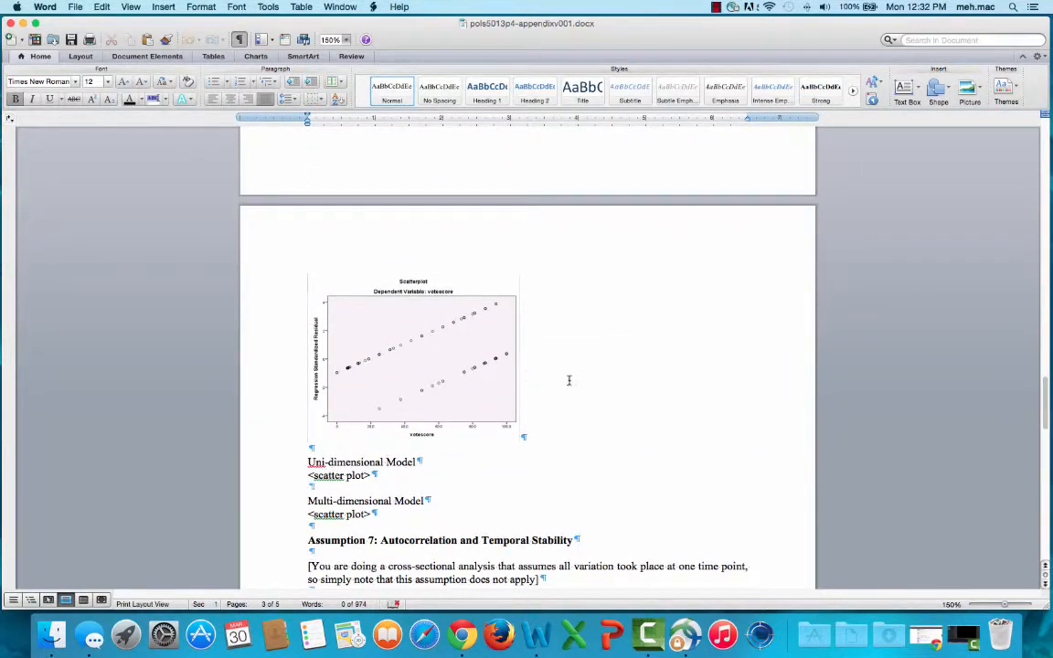
{"action": "scroll", "coordinate": [568, 379], "scroll_direction": "down", "scroll_amount": 15}
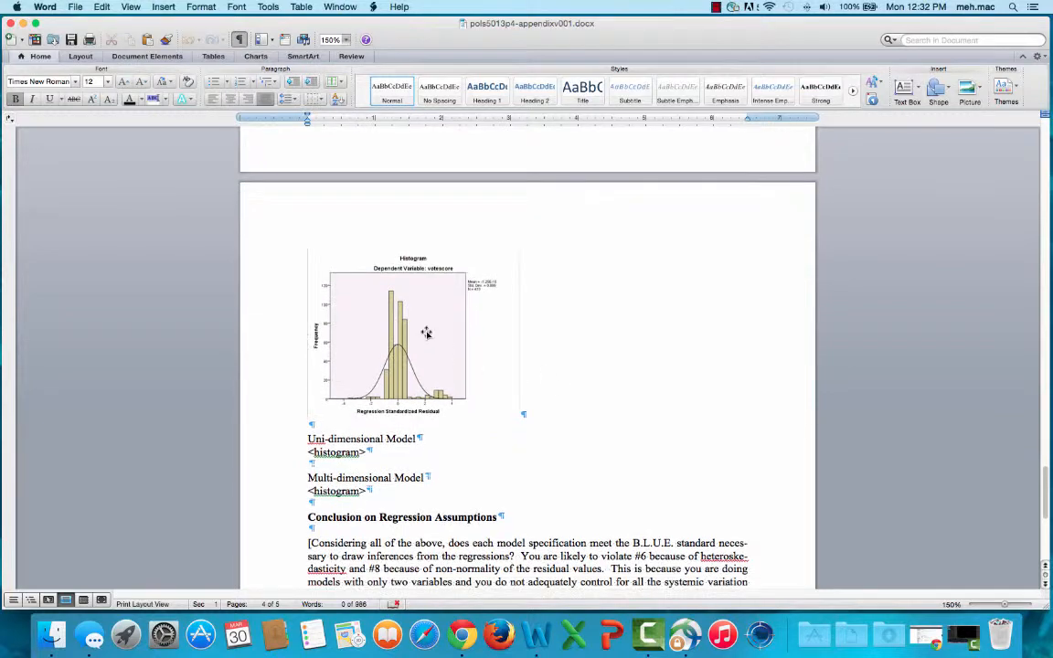
{"action": "scroll", "coordinate": [625, 379], "scroll_direction": "down", "scroll_amount": 9}
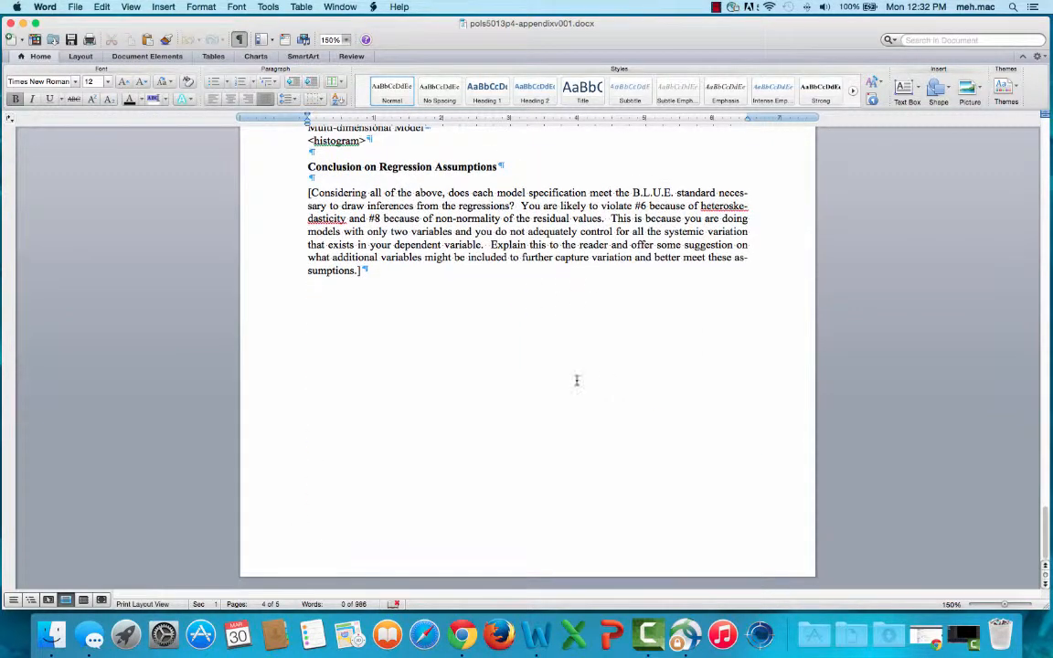
{"action": "scroll", "coordinate": [577, 380], "scroll_direction": "up", "scroll_amount": 15}
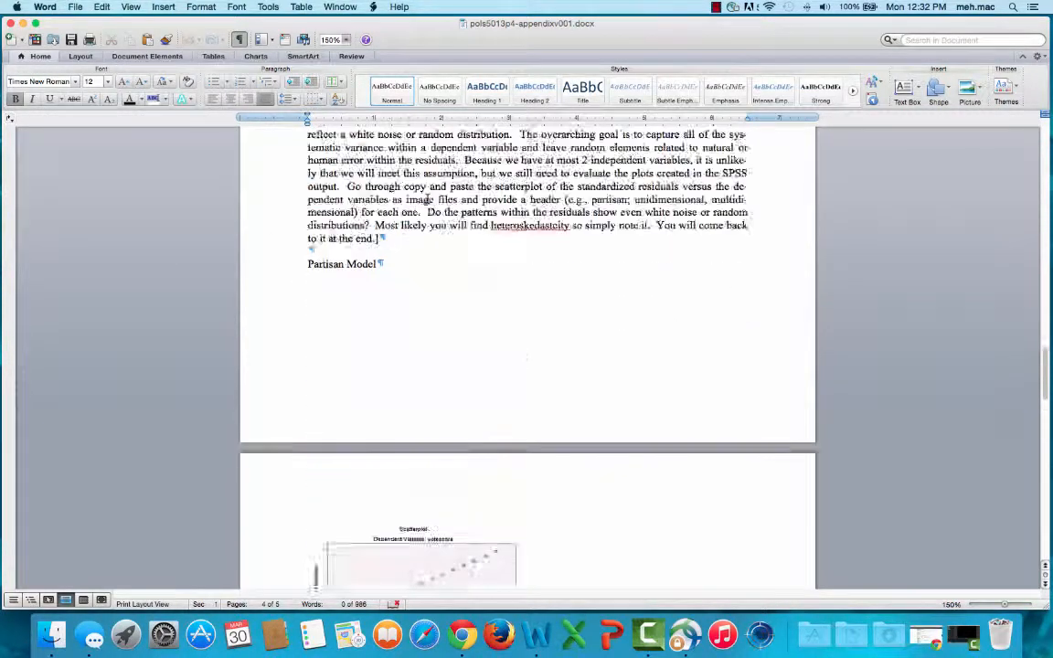
{"action": "scroll", "coordinate": [427, 199], "scroll_direction": "up", "scroll_amount": 15}
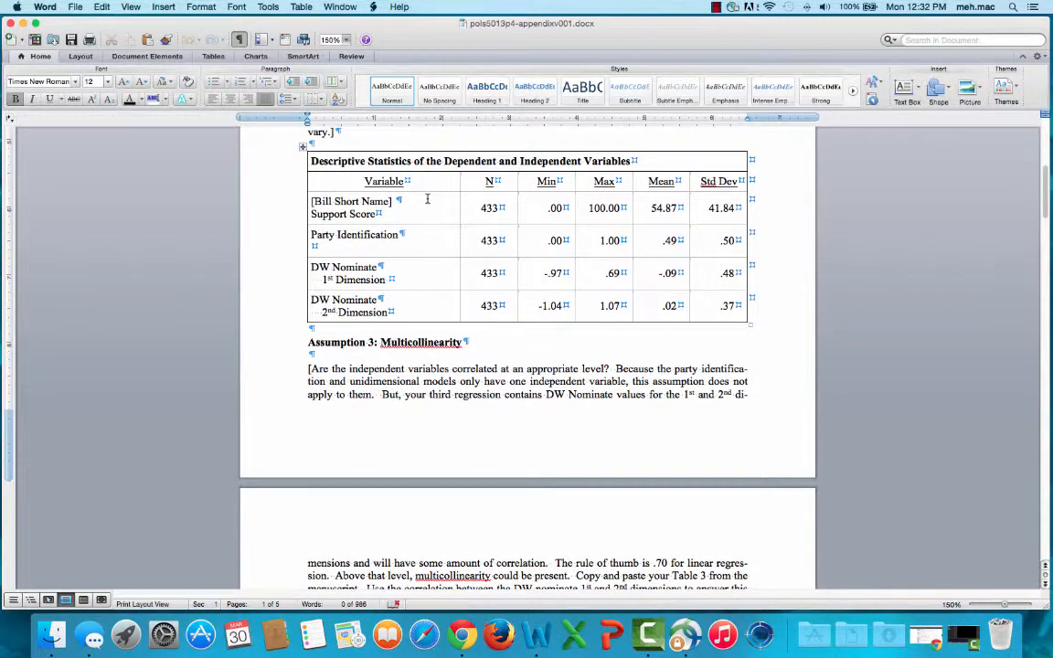